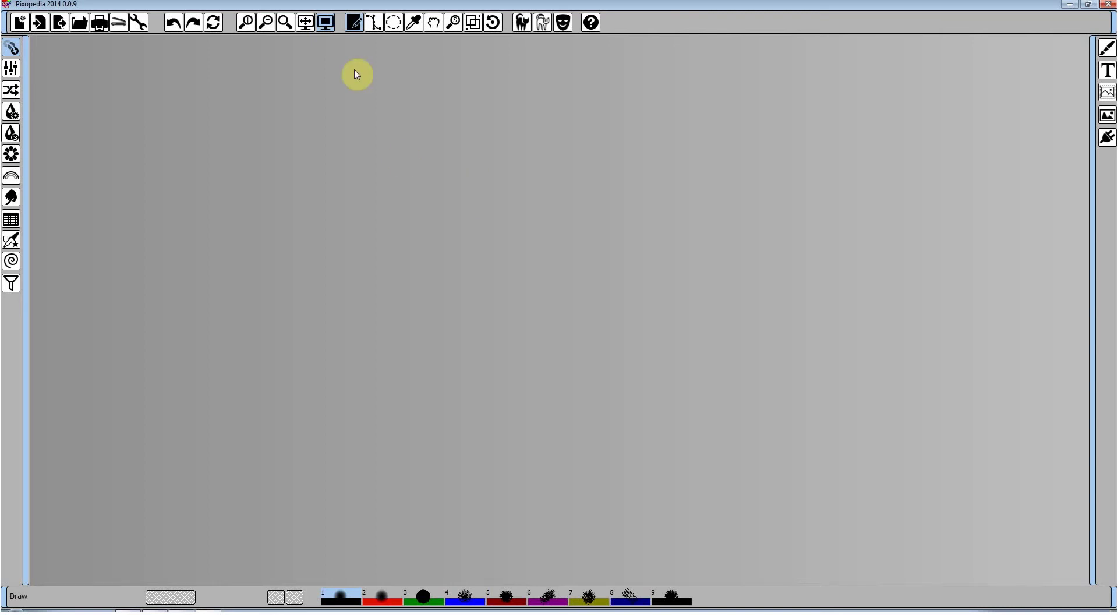
Set Draw as the active tool and create a new blank image.
{"action": "left_click", "coordinate": [355, 24]}
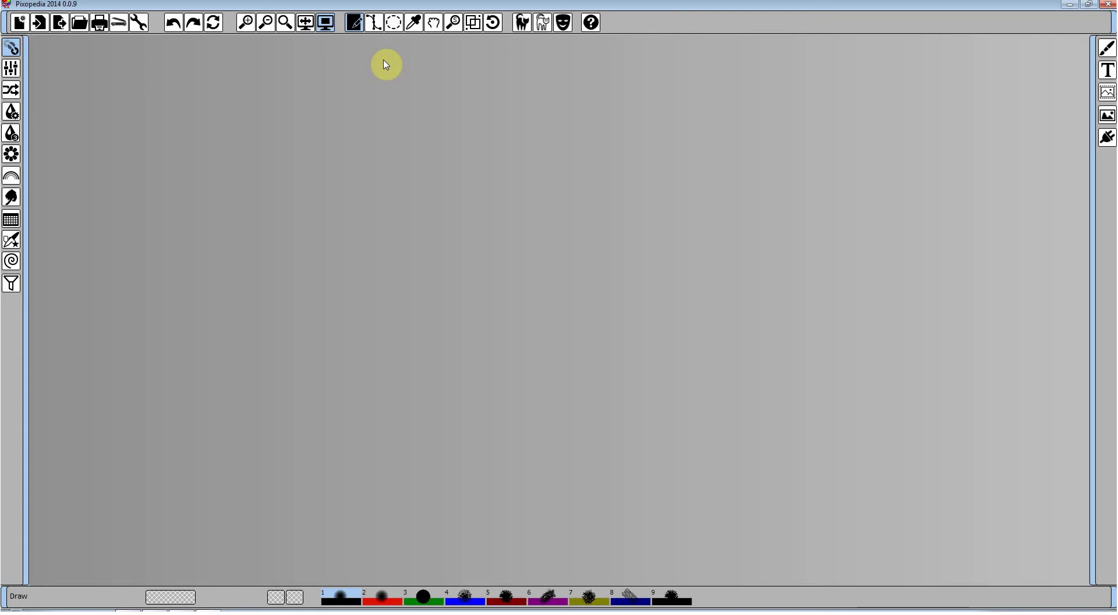
{"action": "left_click", "coordinate": [23, 25]}
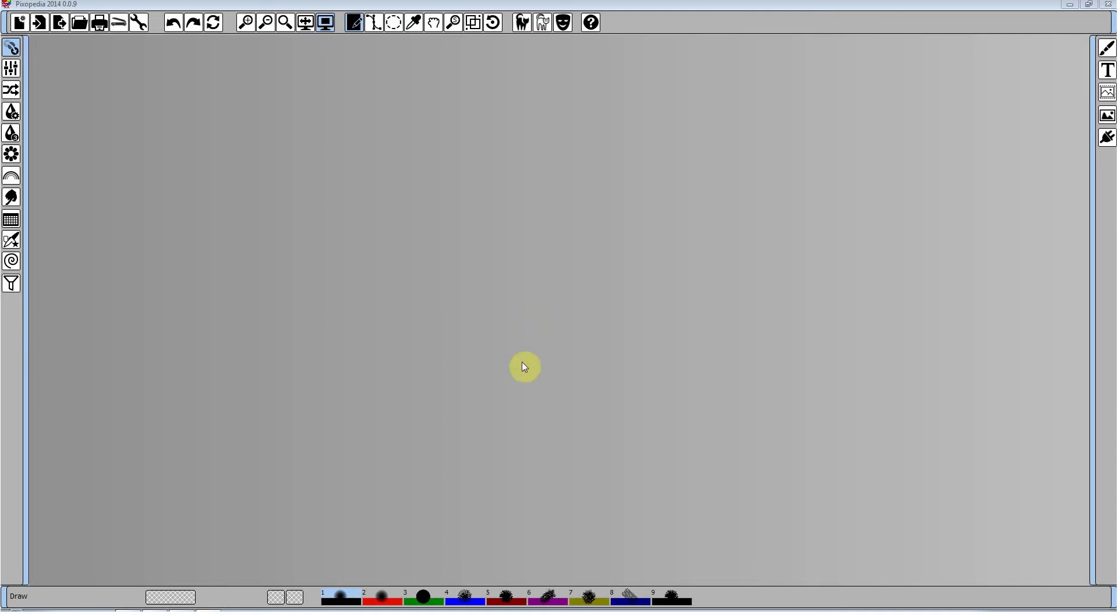
{"action": "key", "text": "ctrl+n"}
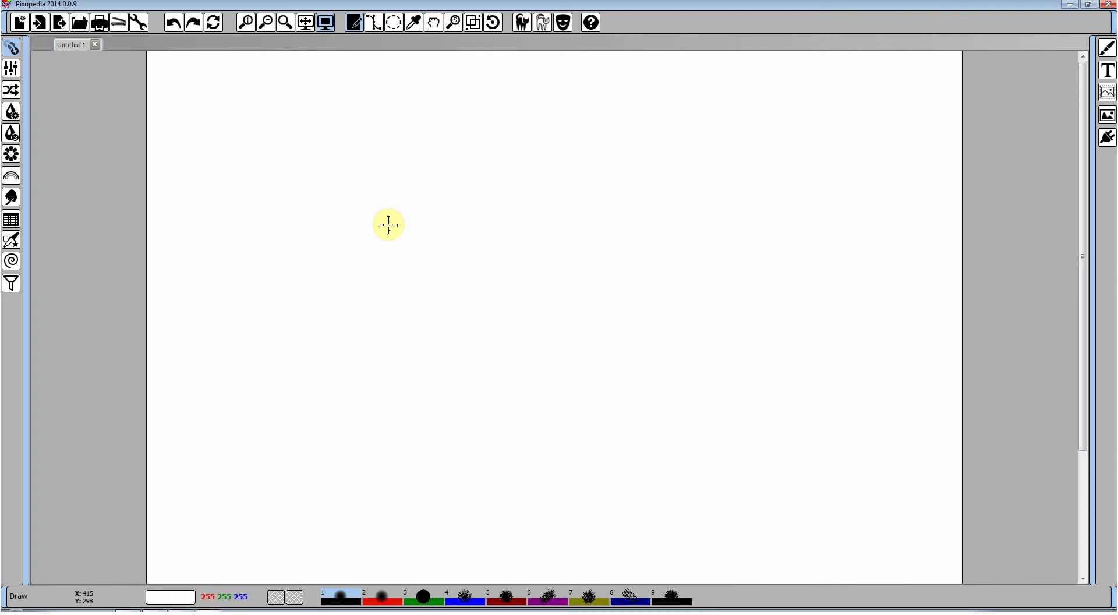
Draw a looping black freehand stroke across the canvas and test undo and redo on it, leaving it undone.
{"action": "left_click", "coordinate": [389, 225]}
{"action": "mouse_move", "coordinate": [388, 225]}
{"action": "left_mouse_down"}
{"action": "mouse_move", "coordinate": [472, 163]}
{"action": "mouse_move", "coordinate": [586, 180]}
{"action": "mouse_move", "coordinate": [490, 304]}
{"action": "mouse_move", "coordinate": [628, 332]}
{"action": "mouse_move", "coordinate": [553, 250]}
{"action": "mouse_move", "coordinate": [518, 401]}
{"action": "mouse_move", "coordinate": [335, 206]}
{"action": "mouse_move", "coordinate": [544, 354]}
{"action": "mouse_move", "coordinate": [633, 258]}
{"action": "mouse_move", "coordinate": [496, 354]}
{"action": "mouse_move", "coordinate": [371, 377]}
{"action": "mouse_move", "coordinate": [344, 335]}
{"action": "left_mouse_up"}
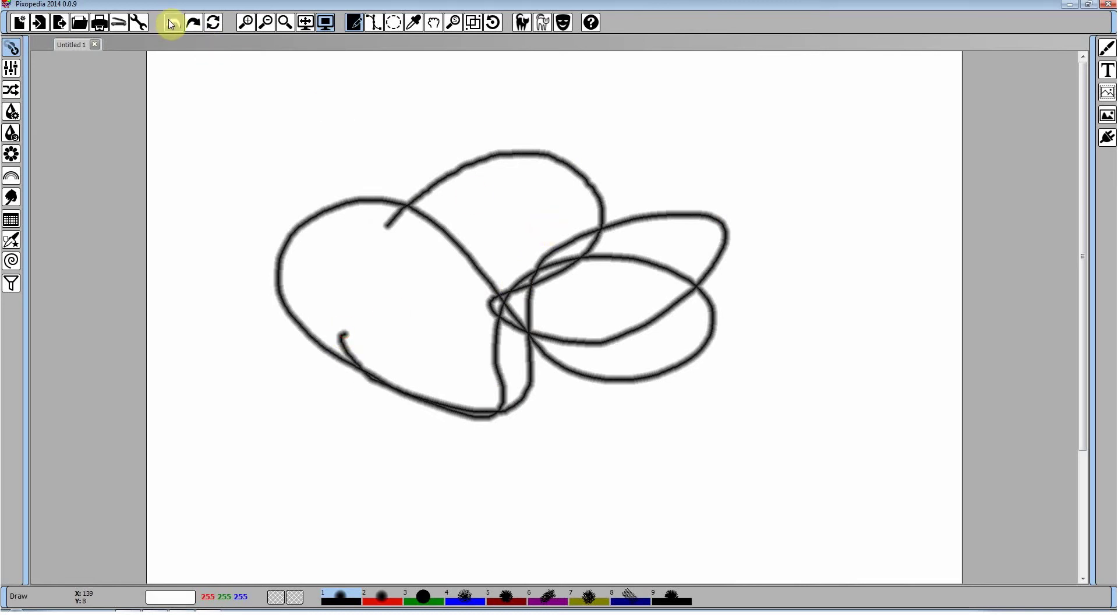
{"action": "left_click", "coordinate": [173, 25]}
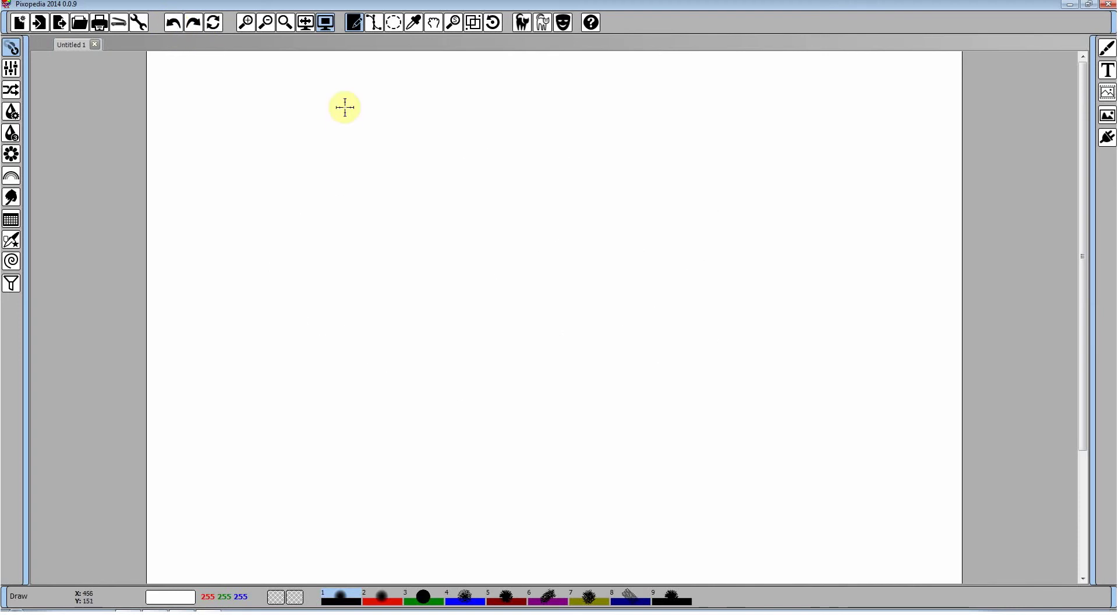
{"action": "left_click", "coordinate": [190, 26]}
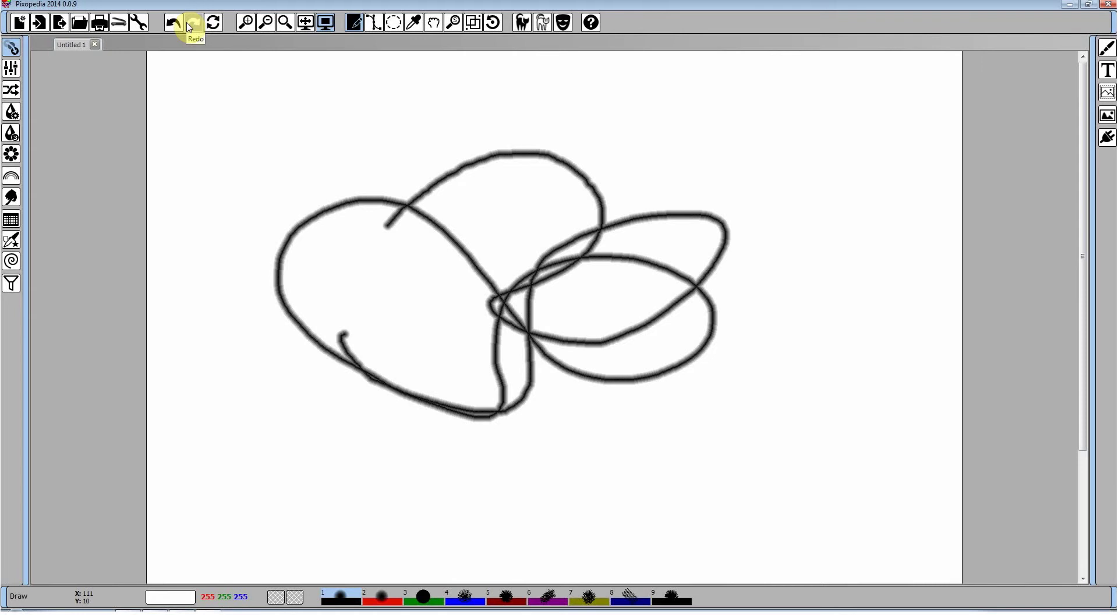
{"action": "left_click", "coordinate": [175, 24]}
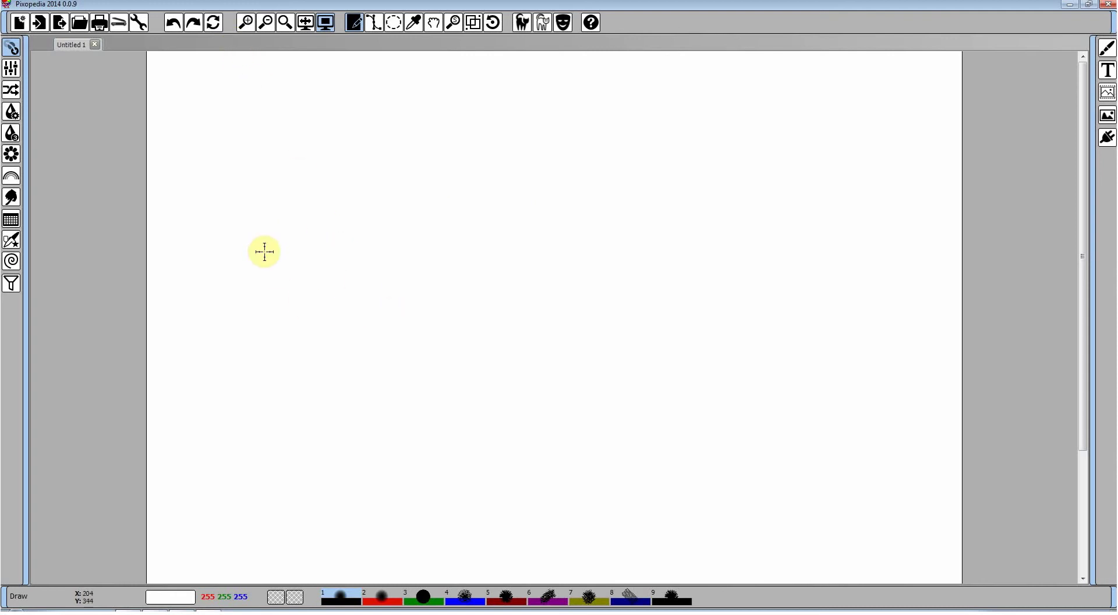
Draw freehand strokes with brushes 1 to 4: a black curve, a red loop, a green curve and a blue spray loop.
{"action": "mouse_move", "coordinate": [262, 252]}
{"action": "left_mouse_down"}
{"action": "mouse_move", "coordinate": [308, 160]}
{"action": "mouse_move", "coordinate": [409, 138]}
{"action": "mouse_move", "coordinate": [475, 222]}
{"action": "mouse_move", "coordinate": [535, 237]}
{"action": "mouse_move", "coordinate": [635, 191]}
{"action": "mouse_move", "coordinate": [650, 136]}
{"action": "mouse_move", "coordinate": [577, 117]}
{"action": "mouse_move", "coordinate": [564, 143]}
{"action": "mouse_move", "coordinate": [617, 189]}
{"action": "mouse_move", "coordinate": [698, 208]}
{"action": "mouse_move", "coordinate": [805, 210]}
{"action": "mouse_move", "coordinate": [837, 153]}
{"action": "left_mouse_up"}
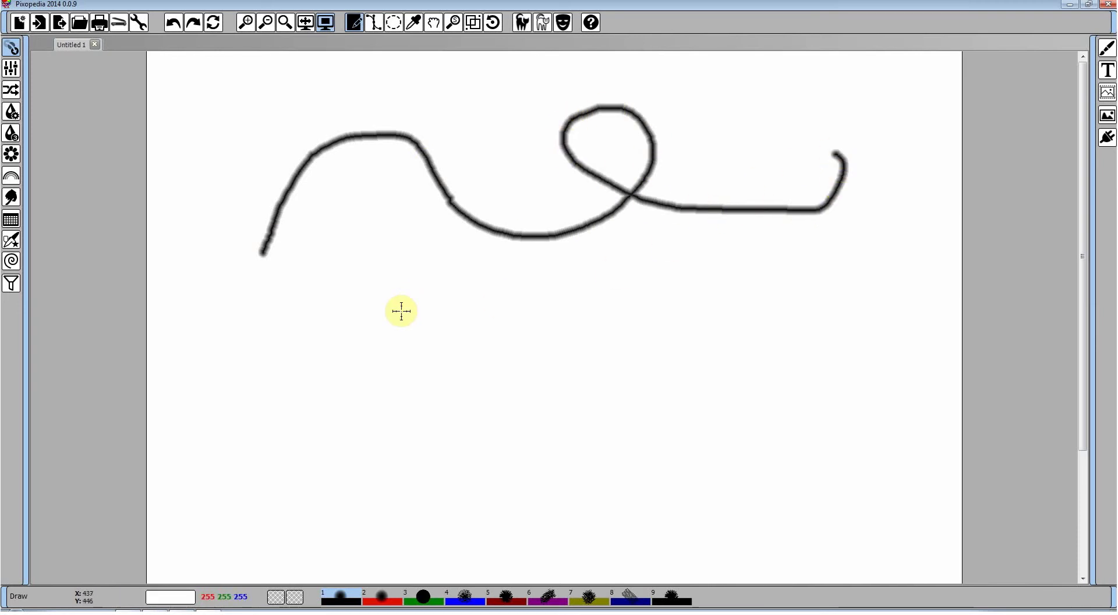
{"action": "key", "text": "2"}
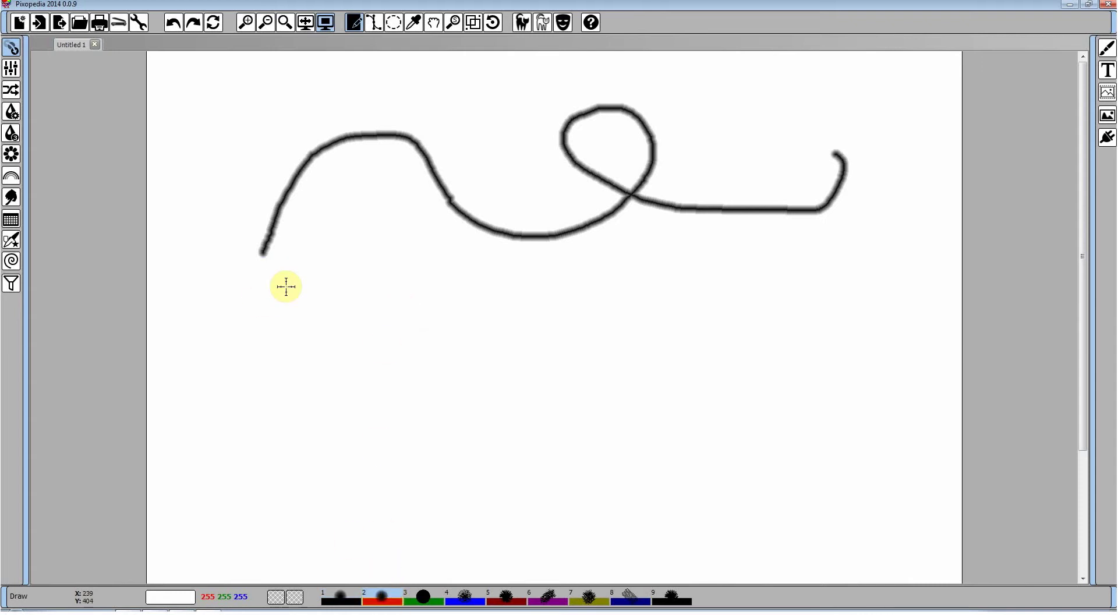
{"action": "mouse_move", "coordinate": [292, 345]}
{"action": "left_mouse_down"}
{"action": "mouse_move", "coordinate": [319, 324]}
{"action": "mouse_move", "coordinate": [664, 322]}
{"action": "mouse_move", "coordinate": [502, 417]}
{"action": "mouse_move", "coordinate": [632, 235]}
{"action": "mouse_move", "coordinate": [564, 223]}
{"action": "mouse_move", "coordinate": [377, 235]}
{"action": "mouse_move", "coordinate": [374, 385]}
{"action": "mouse_move", "coordinate": [426, 290]}
{"action": "mouse_move", "coordinate": [641, 332]}
{"action": "left_mouse_up"}
{"action": "key", "text": "3"}
{"action": "left_click_drag", "start_coordinate": [666, 268], "coordinate": [658, 252]}
{"action": "key", "text": "4"}
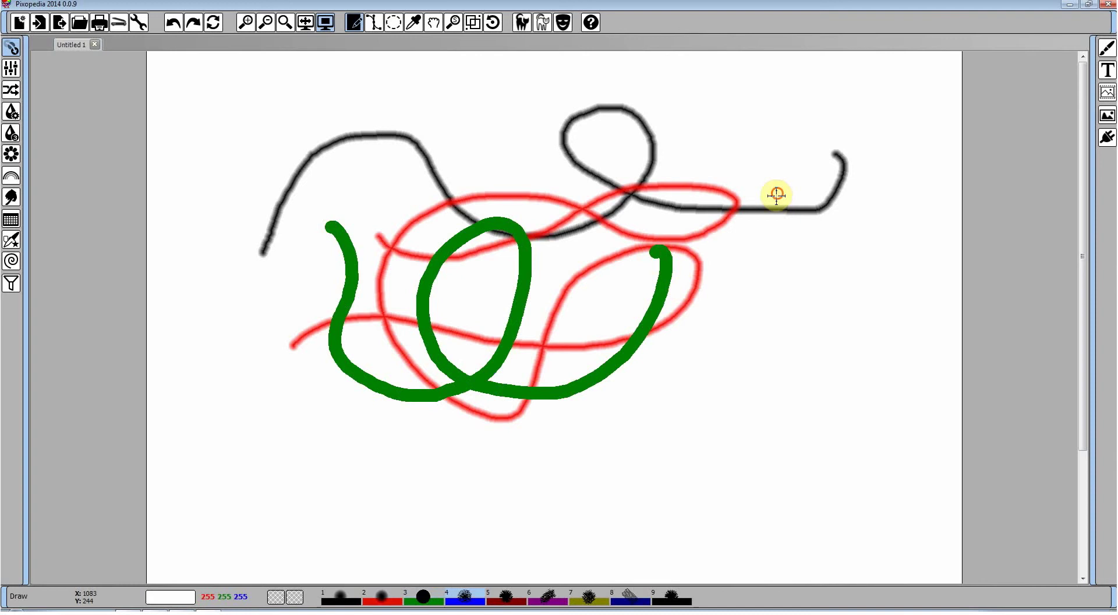
{"action": "mouse_move", "coordinate": [779, 192]}
{"action": "left_mouse_down"}
{"action": "mouse_move", "coordinate": [712, 335]}
{"action": "mouse_move", "coordinate": [783, 224]}
{"action": "mouse_move", "coordinate": [856, 158]}
{"action": "left_mouse_up"}
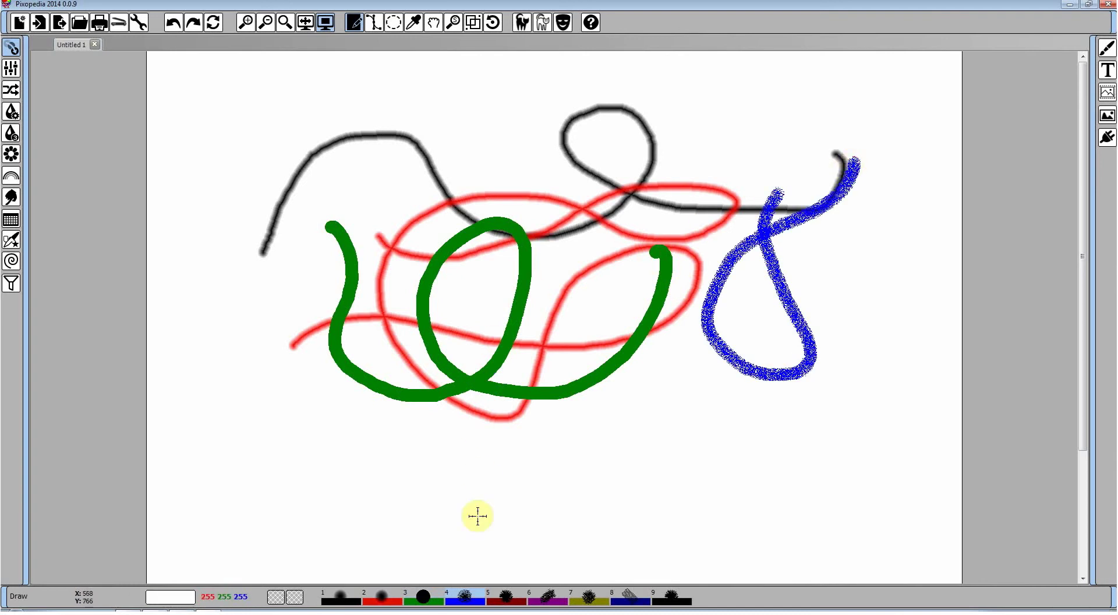
Draw one overlapping freehand stroke each with brushes 5 to 9, in dark red, purple, olive, navy and black.
{"action": "left_click", "coordinate": [507, 596]}
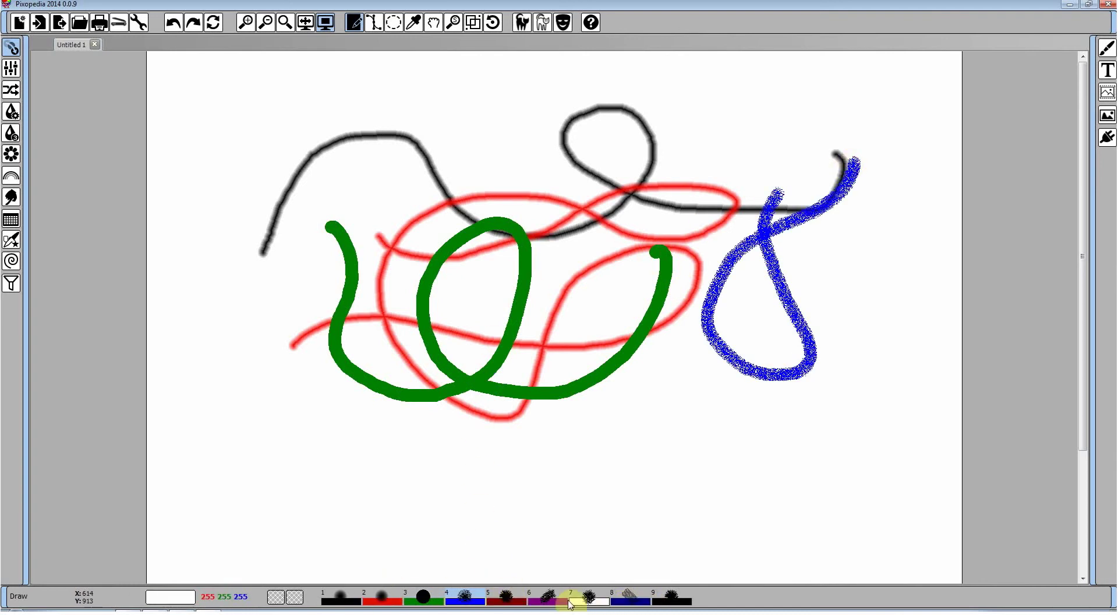
{"action": "left_click", "coordinate": [508, 597]}
{"action": "mouse_move", "coordinate": [335, 490]}
{"action": "left_mouse_down"}
{"action": "mouse_move", "coordinate": [741, 302]}
{"action": "mouse_move", "coordinate": [701, 295]}
{"action": "left_mouse_up"}
{"action": "key", "text": "6"}
{"action": "mouse_move", "coordinate": [274, 295]}
{"action": "left_mouse_down"}
{"action": "mouse_move", "coordinate": [589, 180]}
{"action": "mouse_move", "coordinate": [583, 215]}
{"action": "left_mouse_up"}
{"action": "key", "text": "7"}
{"action": "mouse_move", "coordinate": [417, 346]}
{"action": "left_mouse_down"}
{"action": "mouse_move", "coordinate": [715, 217]}
{"action": "mouse_move", "coordinate": [634, 288]}
{"action": "left_mouse_up"}
{"action": "left_click", "coordinate": [632, 597]}
{"action": "mouse_move", "coordinate": [390, 441]}
{"action": "left_mouse_down"}
{"action": "mouse_move", "coordinate": [437, 340]}
{"action": "mouse_move", "coordinate": [631, 205]}
{"action": "mouse_move", "coordinate": [486, 230]}
{"action": "left_mouse_up"}
{"action": "left_click", "coordinate": [673, 595]}
{"action": "mouse_move", "coordinate": [367, 329]}
{"action": "left_mouse_down"}
{"action": "mouse_move", "coordinate": [479, 323]}
{"action": "mouse_move", "coordinate": [516, 375]}
{"action": "mouse_move", "coordinate": [477, 380]}
{"action": "left_mouse_up"}
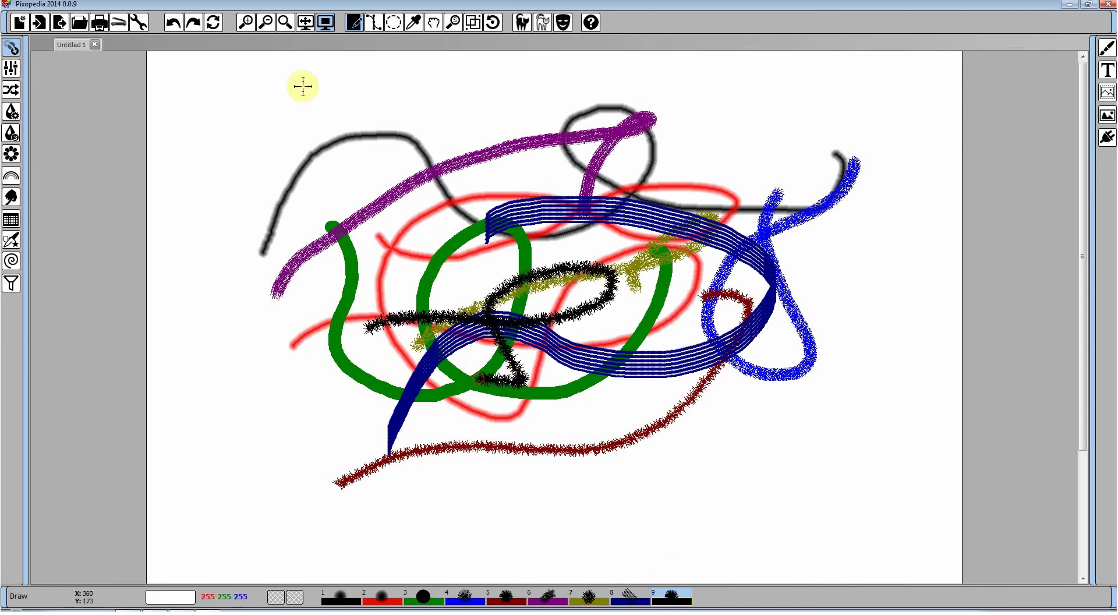
Test reverting the image and redoing its nine strokes one at a time, ending with the image reverted.
{"action": "left_click", "coordinate": [216, 23]}
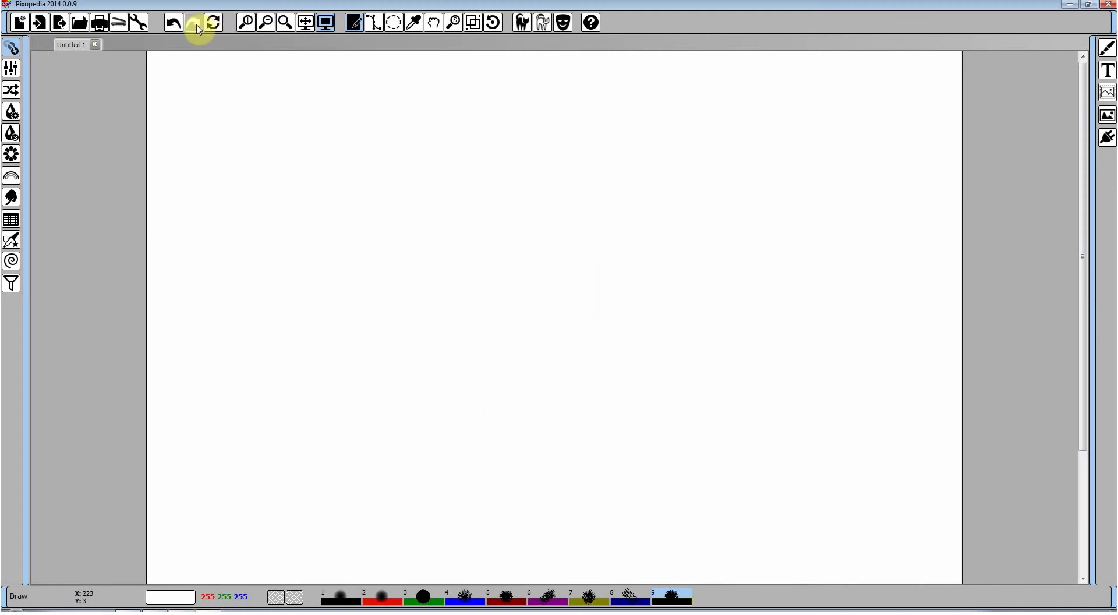
{"action": "left_click", "coordinate": [196, 27]}
{"action": "left_click", "coordinate": [196, 27]}
{"action": "left_click", "coordinate": [196, 27]}
{"action": "left_click", "coordinate": [196, 28]}
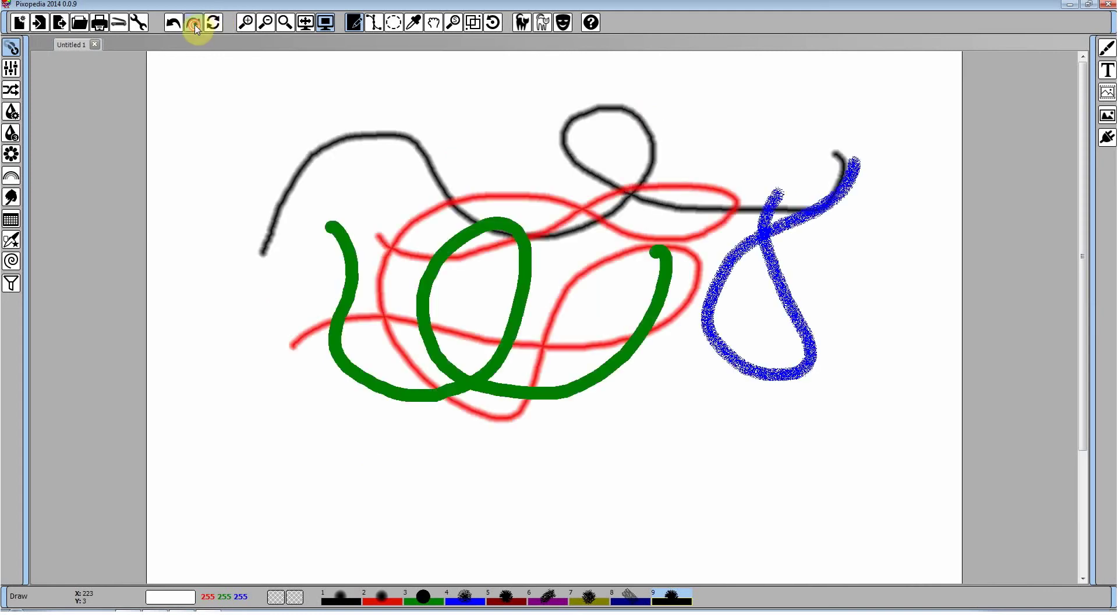
{"action": "left_click", "coordinate": [196, 28]}
{"action": "left_click", "coordinate": [196, 27]}
{"action": "left_click", "coordinate": [196, 28]}
{"action": "left_click", "coordinate": [196, 28]}
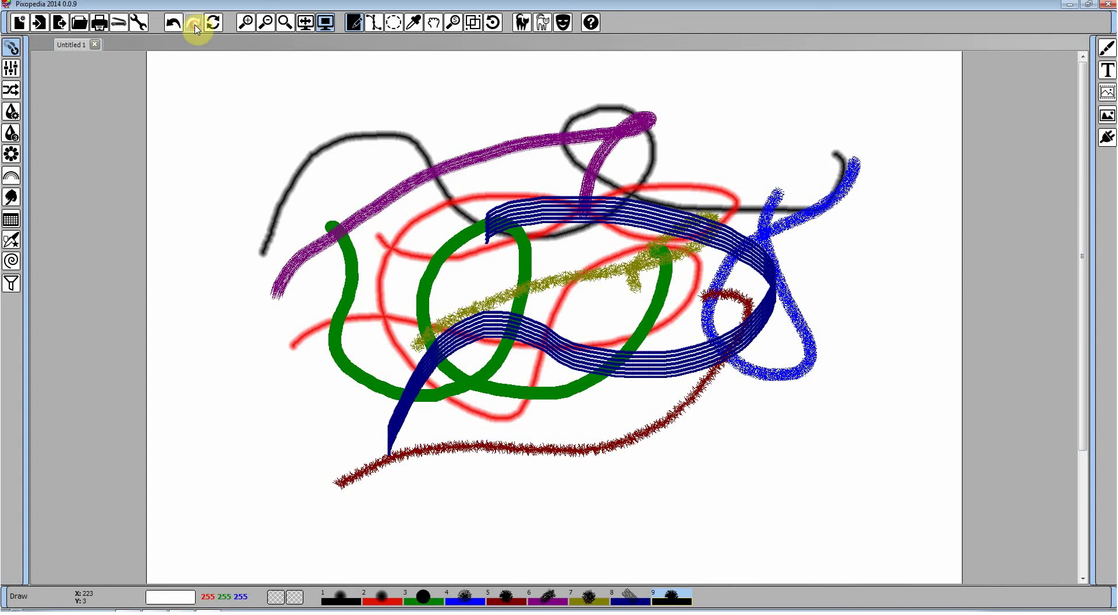
{"action": "left_click", "coordinate": [197, 27]}
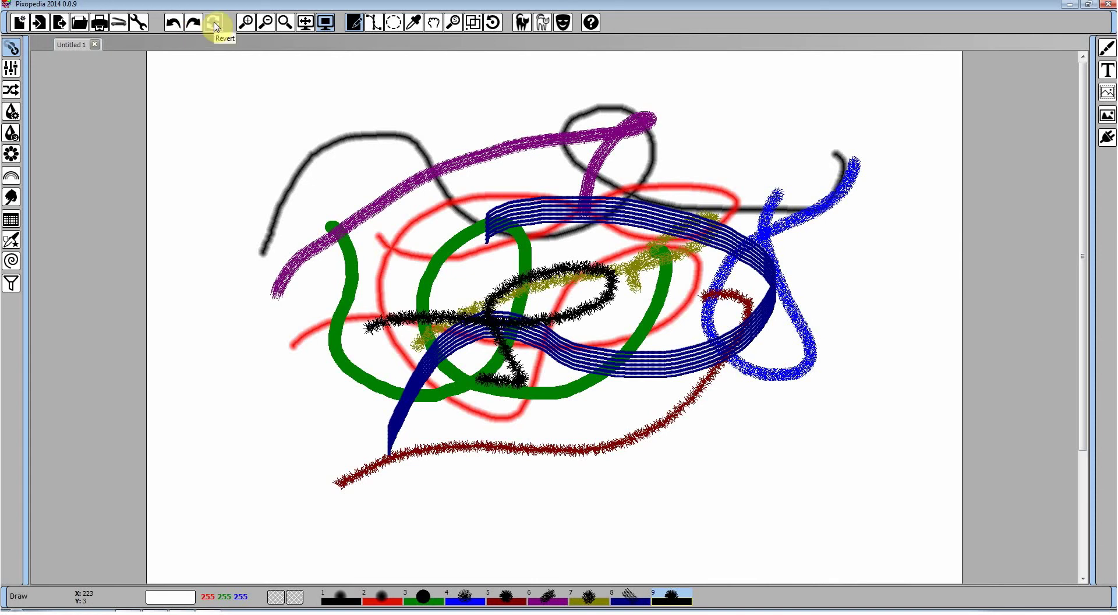
{"action": "left_click", "coordinate": [215, 25]}
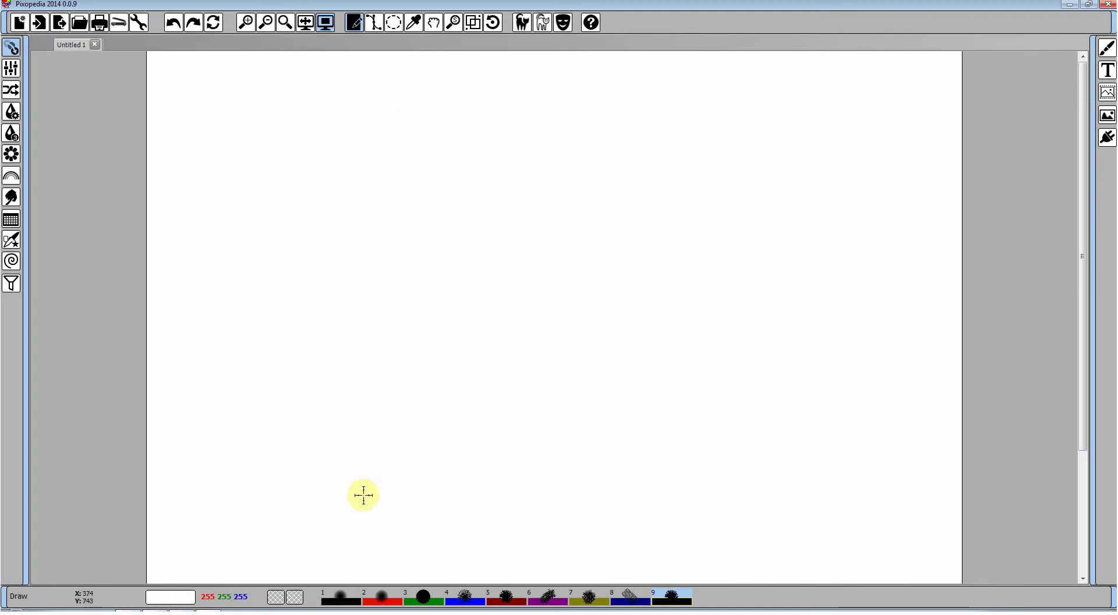
Starting with brush 1, draw a long looping freehand line while switching brushes along the way, finishing with navy brush 8.
{"action": "left_click", "coordinate": [341, 599]}
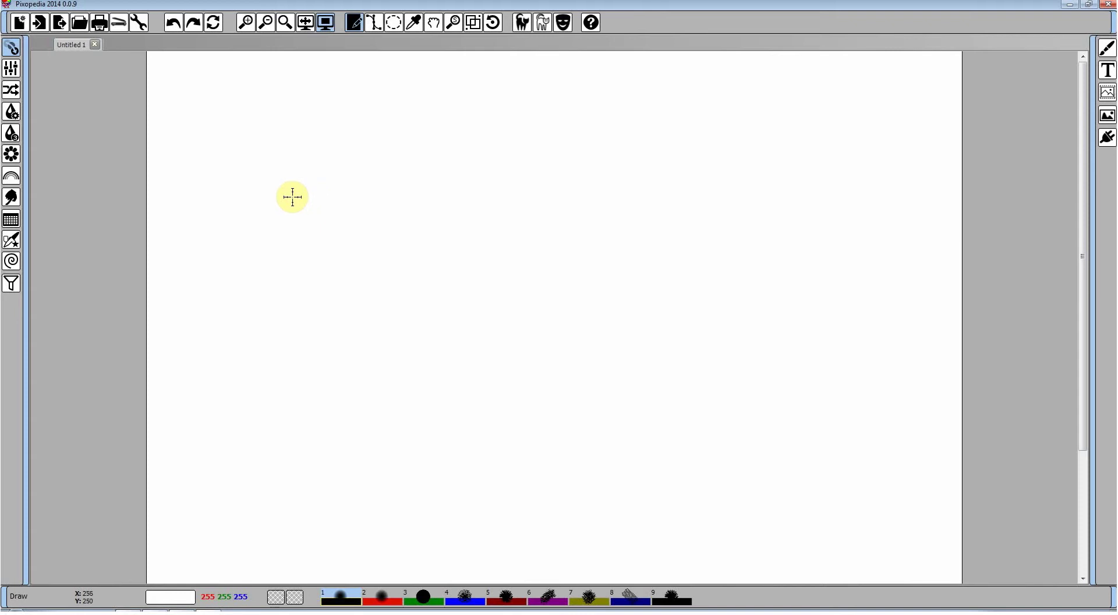
{"action": "mouse_move", "coordinate": [283, 202]}
{"action": "left_mouse_down"}
{"action": "mouse_move", "coordinate": [321, 148]}
{"action": "mouse_move", "coordinate": [343, 145]}
{"action": "mouse_move", "coordinate": [385, 184]}
{"action": "mouse_move", "coordinate": [426, 135]}
{"action": "mouse_move", "coordinate": [462, 121]}
{"action": "mouse_move", "coordinate": [515, 173]}
{"action": "mouse_move", "coordinate": [565, 194]}
{"action": "mouse_move", "coordinate": [602, 184]}
{"action": "mouse_move", "coordinate": [627, 142]}
{"action": "mouse_move", "coordinate": [617, 129]}
{"action": "mouse_move", "coordinate": [566, 139]}
{"action": "mouse_move", "coordinate": [392, 253]}
{"action": "mouse_move", "coordinate": [457, 287]}
{"action": "mouse_move", "coordinate": [552, 263]}
{"action": "mouse_move", "coordinate": [703, 276]}
{"action": "mouse_move", "coordinate": [739, 249]}
{"action": "mouse_move", "coordinate": [753, 195]}
{"action": "mouse_move", "coordinate": [731, 185]}
{"action": "mouse_move", "coordinate": [526, 319]}
{"action": "mouse_move", "coordinate": [381, 332]}
{"action": "mouse_move", "coordinate": [266, 314]}
{"action": "mouse_move", "coordinate": [221, 302]}
{"action": "mouse_move", "coordinate": [219, 288]}
{"action": "mouse_move", "coordinate": [289, 271]}
{"action": "mouse_move", "coordinate": [385, 293]}
{"action": "mouse_move", "coordinate": [595, 308]}
{"action": "mouse_move", "coordinate": [767, 271]}
{"action": "mouse_move", "coordinate": [742, 306]}
{"action": "mouse_move", "coordinate": [589, 331]}
{"action": "mouse_move", "coordinate": [340, 306]}
{"action": "mouse_move", "coordinate": [354, 363]}
{"action": "mouse_move", "coordinate": [506, 386]}
{"action": "mouse_move", "coordinate": [641, 338]}
{"action": "left_mouse_up"}
{"action": "mouse_move", "coordinate": [648, 297]}
{"action": "left_mouse_down"}
{"action": "mouse_move", "coordinate": [566, 397]}
{"action": "mouse_move", "coordinate": [641, 457]}
{"action": "mouse_move", "coordinate": [778, 325]}
{"action": "mouse_move", "coordinate": [817, 211]}
{"action": "left_mouse_up"}
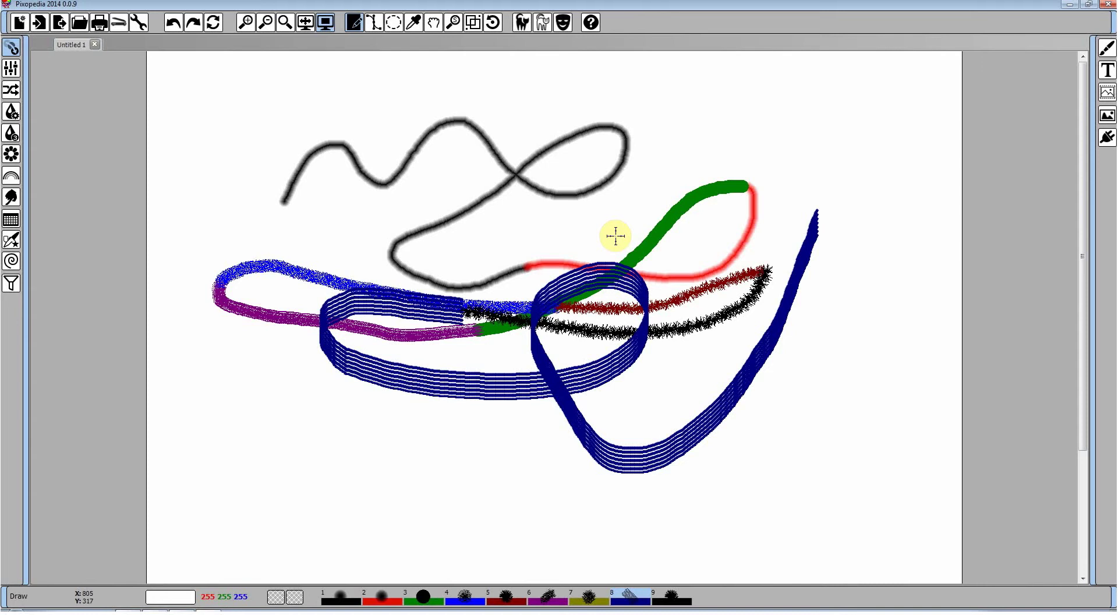
Undo all segments of the multi-brush freehand line.
{"action": "left_click", "coordinate": [172, 25]}
{"action": "left_click", "coordinate": [172, 24]}
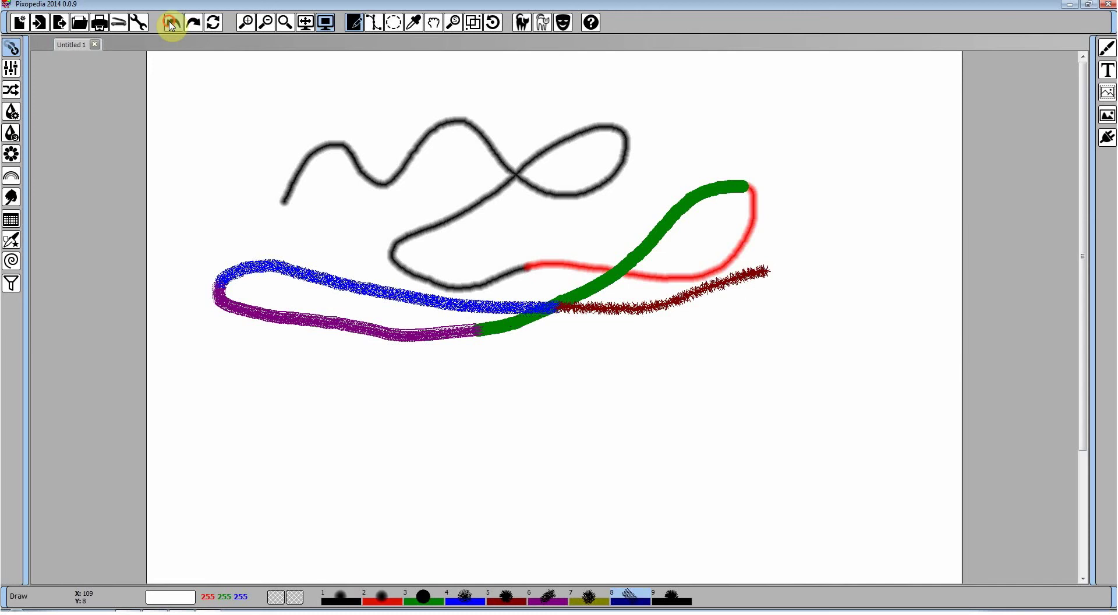
{"action": "left_click", "coordinate": [172, 24]}
{"action": "left_click", "coordinate": [172, 24]}
{"action": "left_click", "coordinate": [173, 25]}
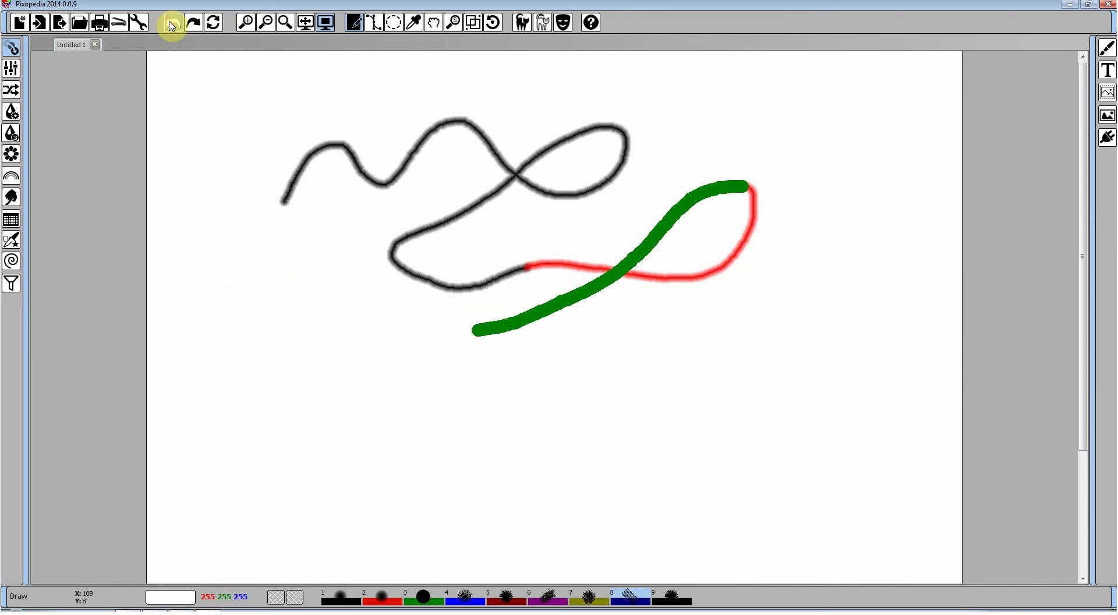
{"action": "left_click", "coordinate": [173, 24]}
{"action": "left_click", "coordinate": [172, 25]}
{"action": "left_click", "coordinate": [172, 24]}
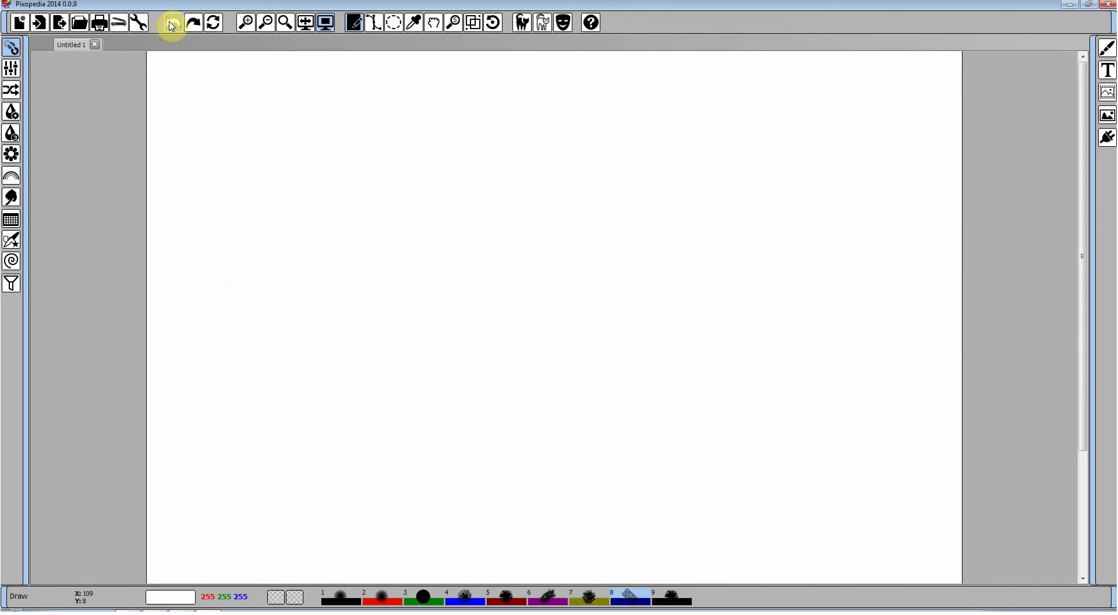
Draw an outlined rectangle with brush 1 in the upper-left part of the canvas.
{"action": "left_click", "coordinate": [341, 602]}
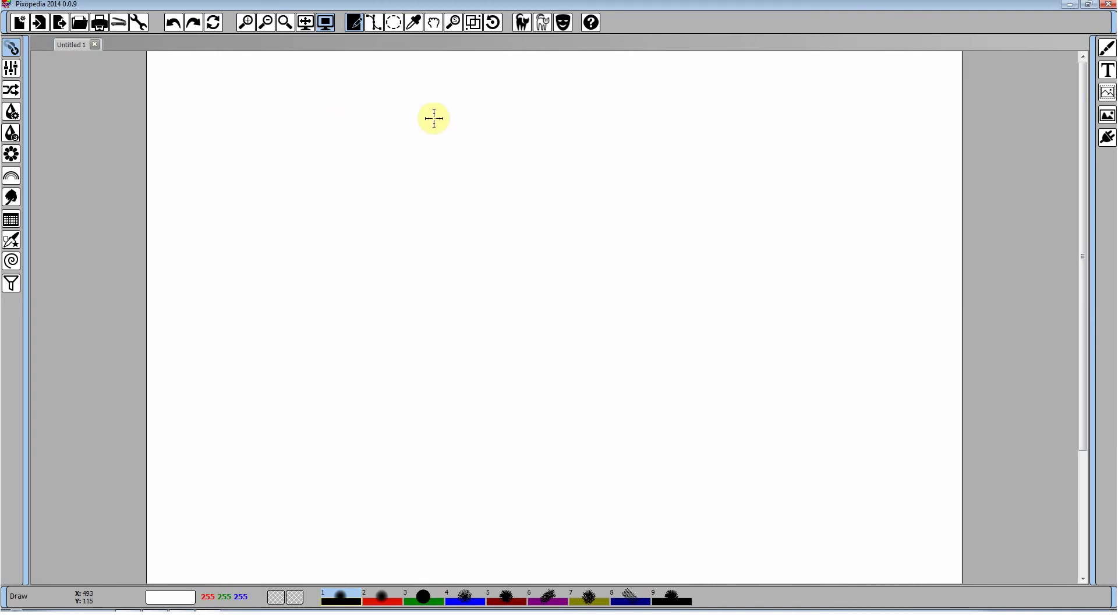
{"action": "right_click", "coordinate": [456, 127]}
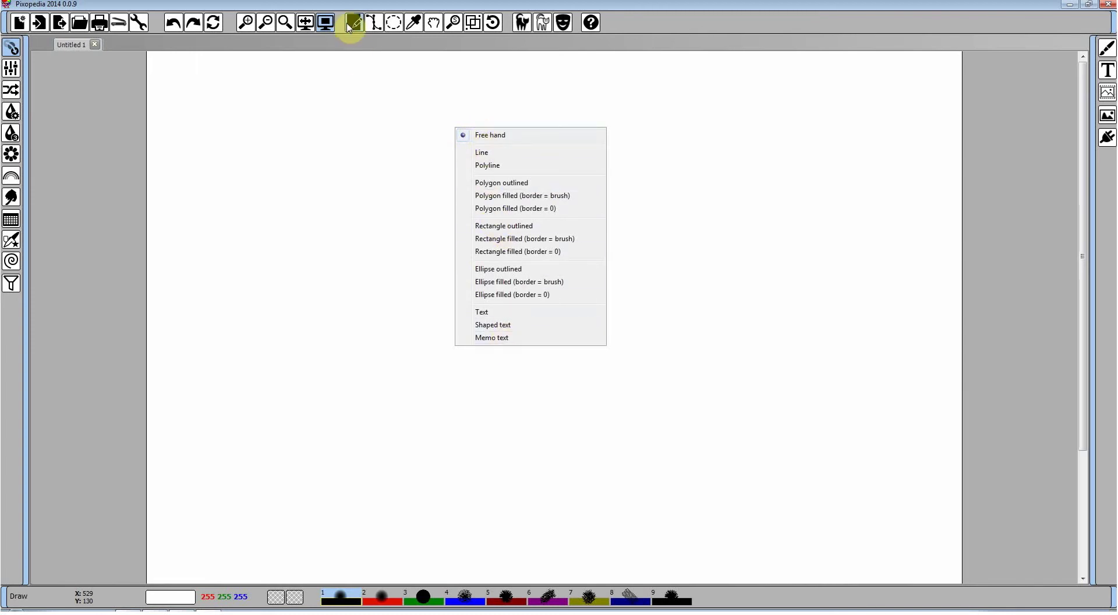
{"action": "left_click", "coordinate": [516, 226]}
{"action": "left_click_drag", "start_coordinate": [259, 157], "coordinate": [496, 339]}
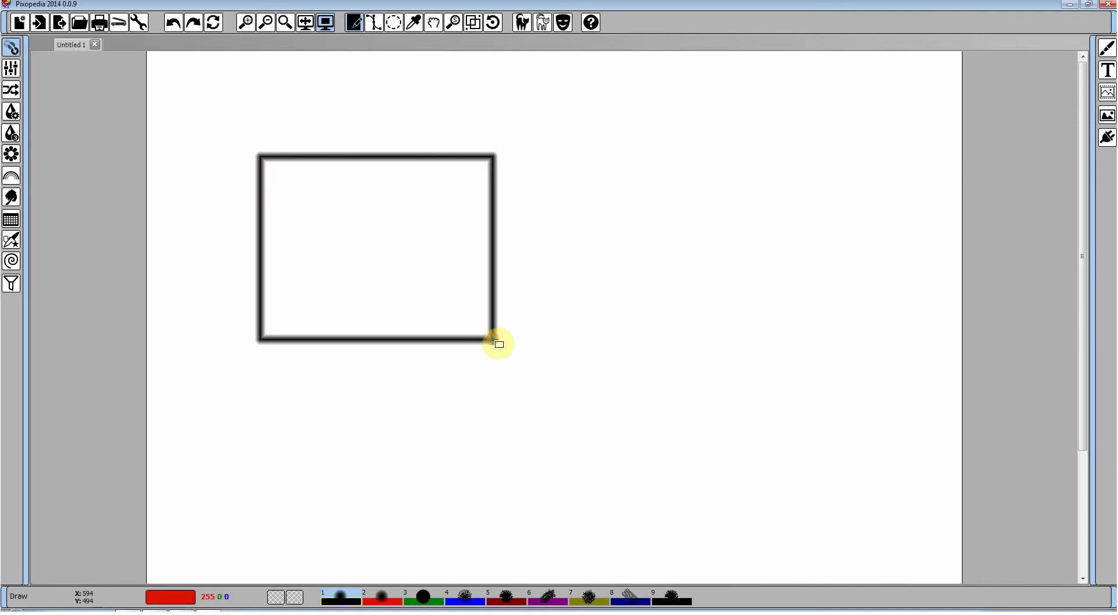
Draw an outlined ellipse overlapping the rectangle's lower-right corner and a green-filled ellipse with a brush border above it.
{"action": "right_click", "coordinate": [488, 289]}
{"action": "left_click", "coordinate": [533, 429]}
{"action": "mouse_move", "coordinate": [471, 226]}
{"action": "left_mouse_down"}
{"action": "mouse_move", "coordinate": [601, 429]}
{"action": "mouse_move", "coordinate": [771, 453]}
{"action": "left_mouse_up"}
{"action": "right_click", "coordinate": [507, 228]}
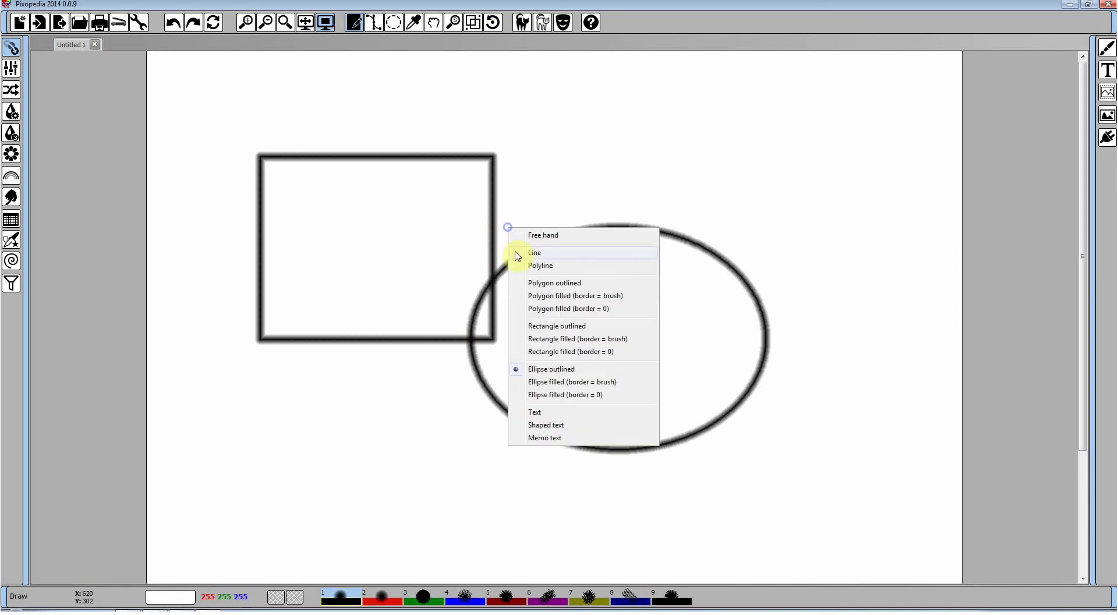
{"action": "left_click", "coordinate": [571, 395]}
{"action": "left_click_drag", "start_coordinate": [499, 176], "coordinate": [701, 324]}
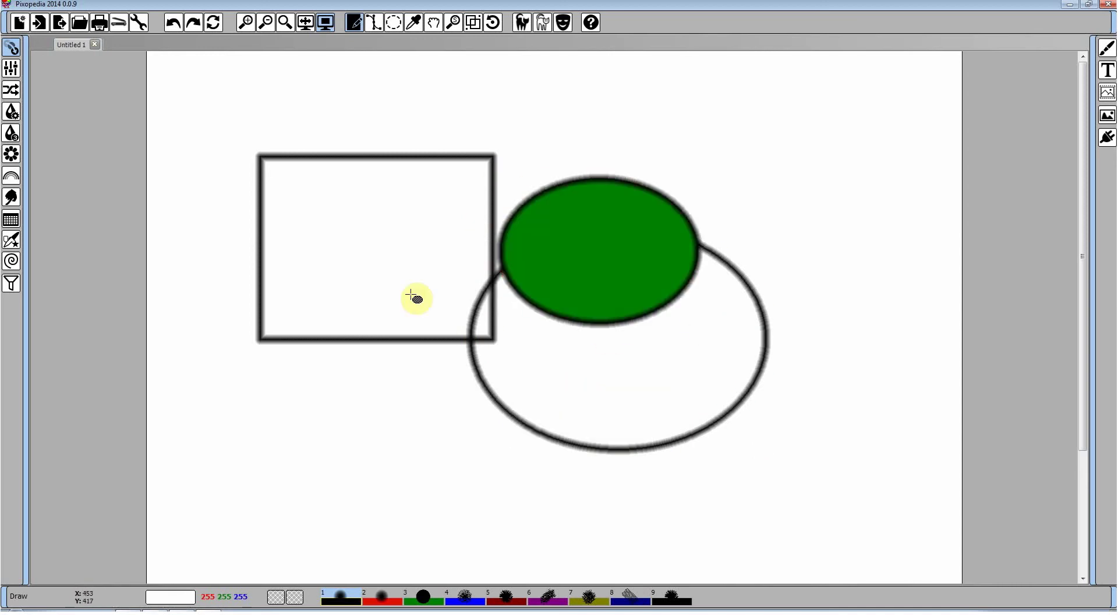
Undo the rectangle and both ellipses and set the drawing mode back to Free hand.
{"action": "left_click", "coordinate": [176, 23]}
{"action": "left_click", "coordinate": [175, 23]}
{"action": "left_click", "coordinate": [176, 23]}
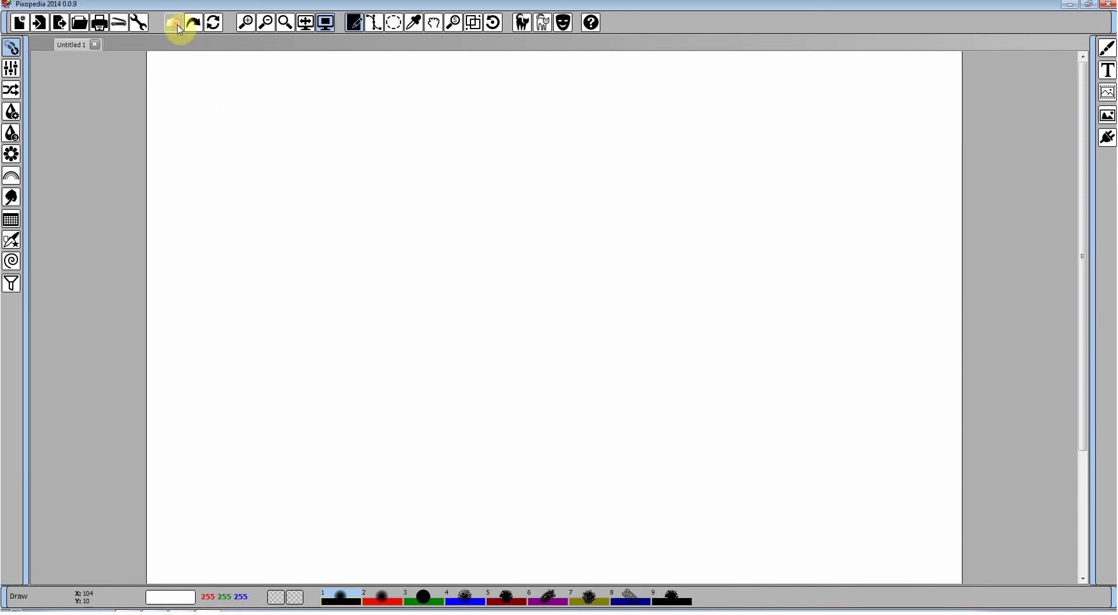
{"action": "right_click", "coordinate": [399, 158]}
{"action": "left_click", "coordinate": [431, 164]}
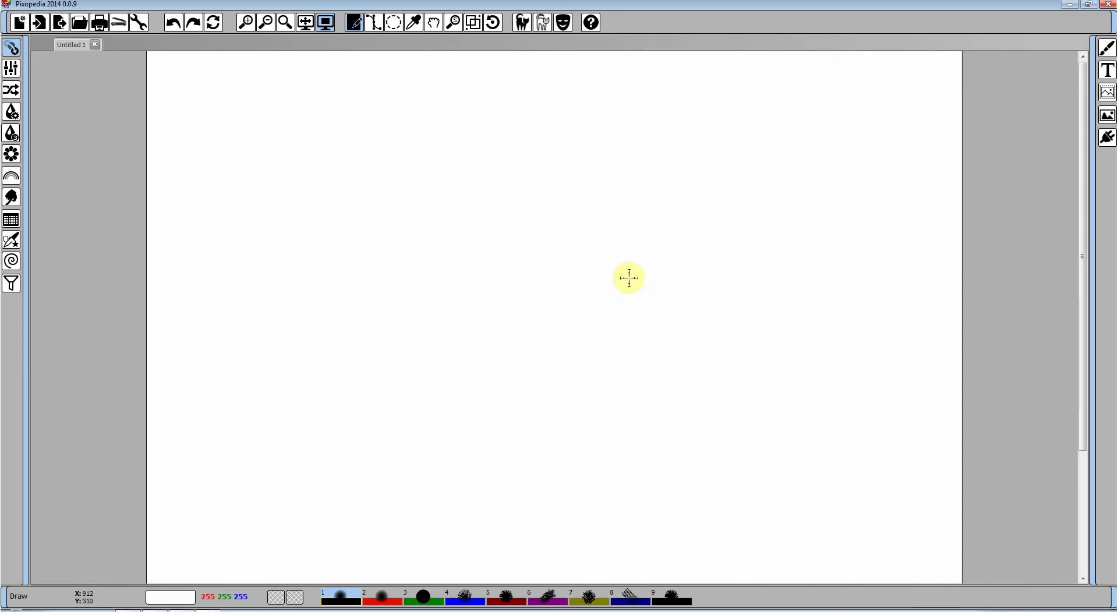
Open the brush settings and examine the tips and parameters of the nine brushes, ending on brush 1.
{"action": "left_click", "coordinate": [1108, 49]}
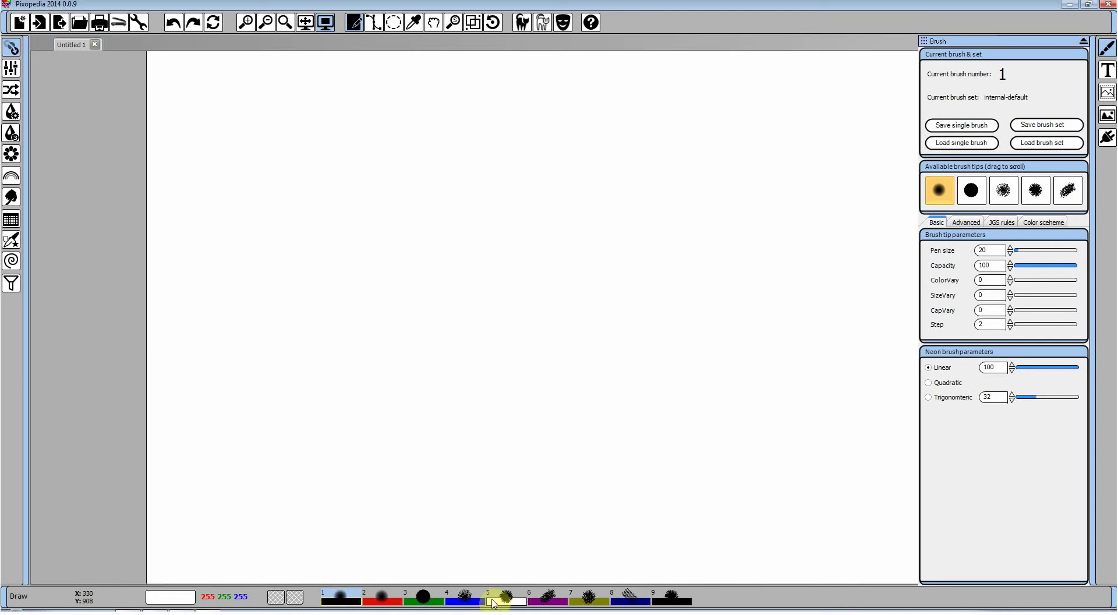
{"action": "left_click", "coordinate": [380, 599]}
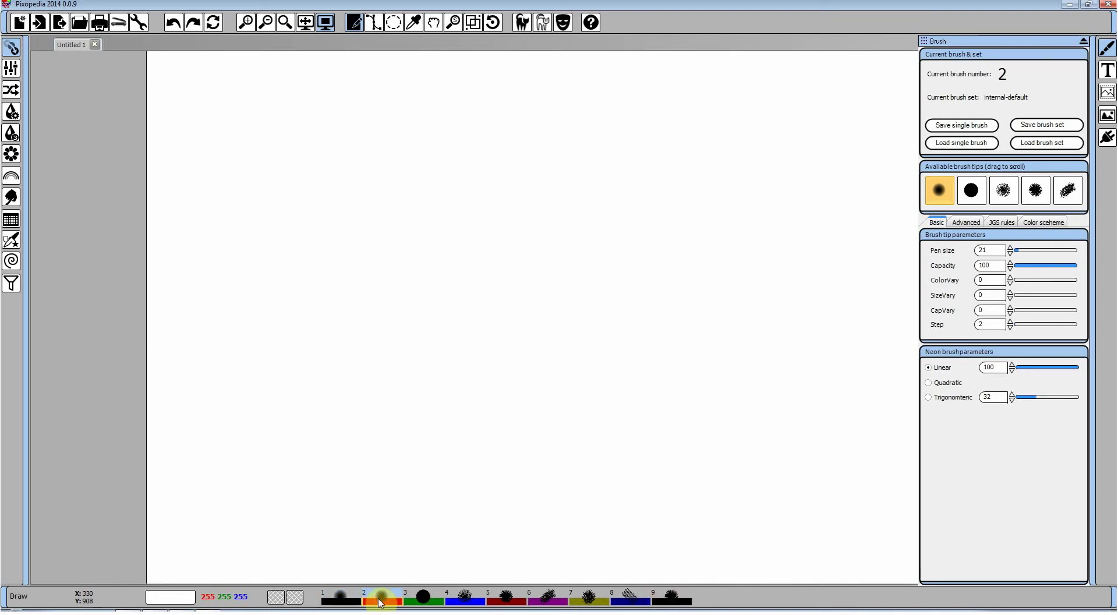
{"action": "left_click", "coordinate": [424, 600]}
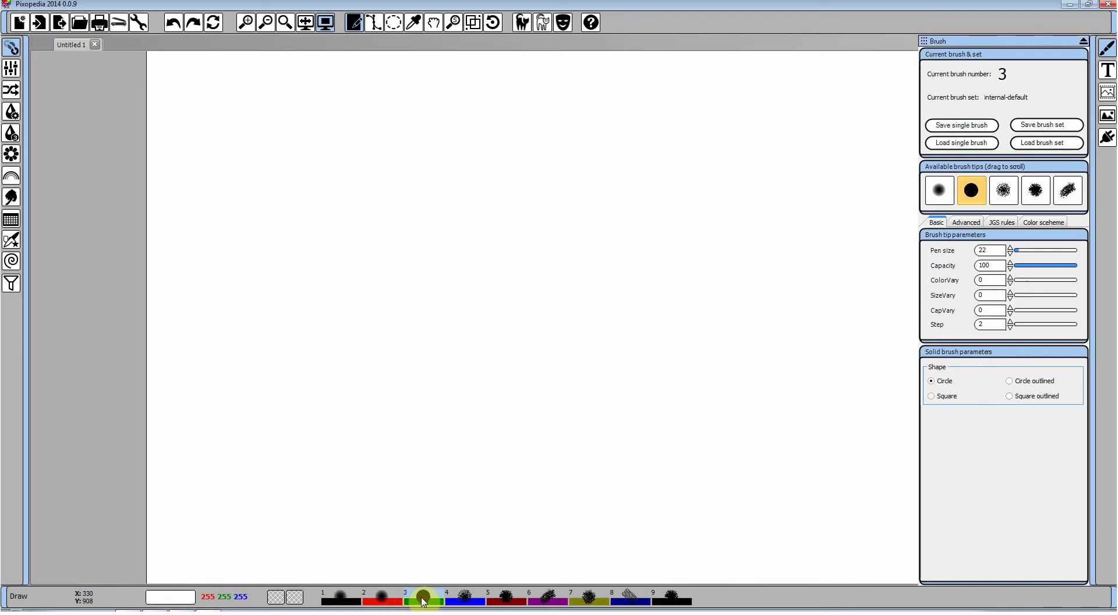
{"action": "left_click", "coordinate": [465, 599]}
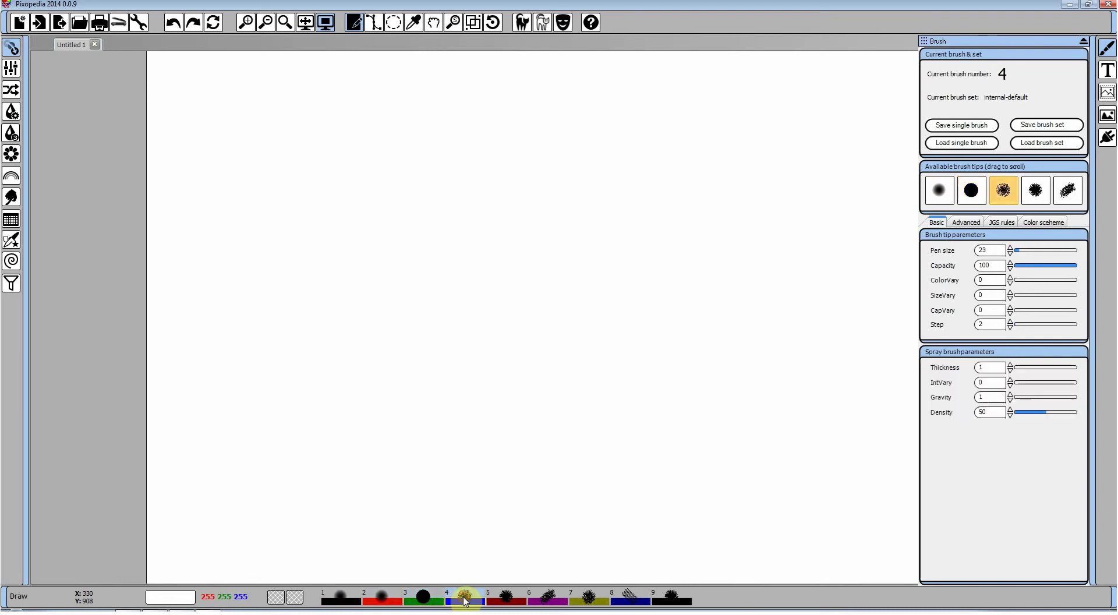
{"action": "left_click", "coordinate": [504, 600]}
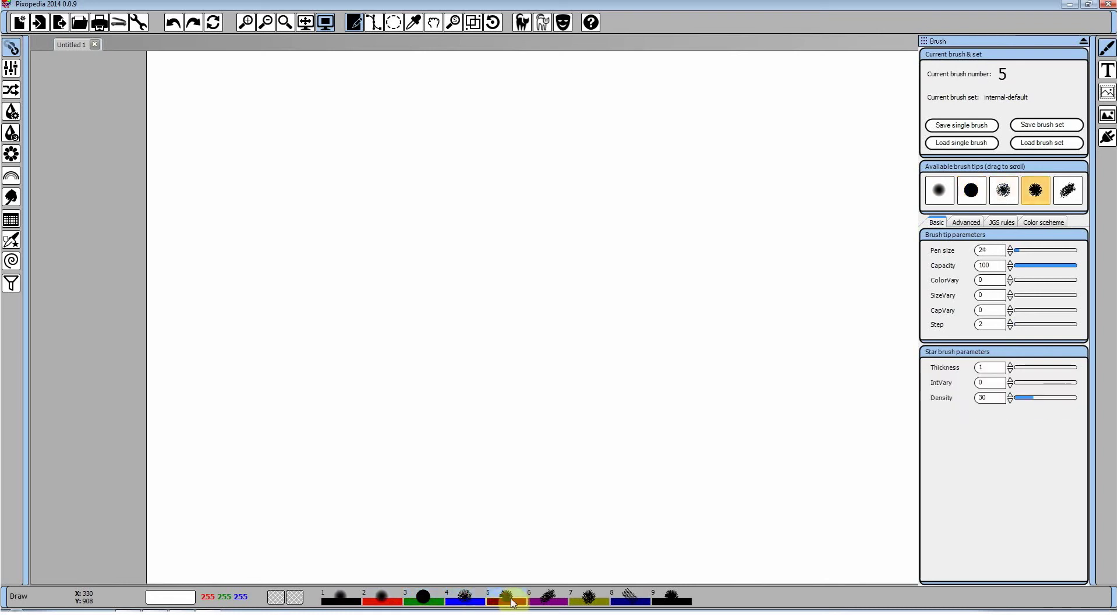
{"action": "left_click", "coordinate": [549, 600]}
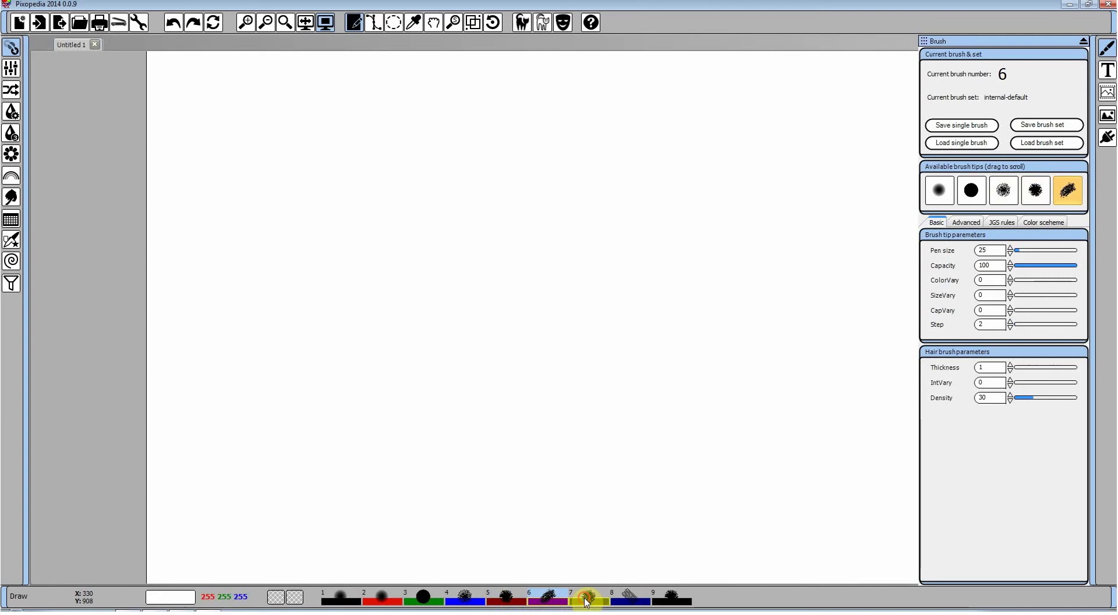
{"action": "left_click", "coordinate": [588, 600]}
{"action": "left_click", "coordinate": [628, 600]}
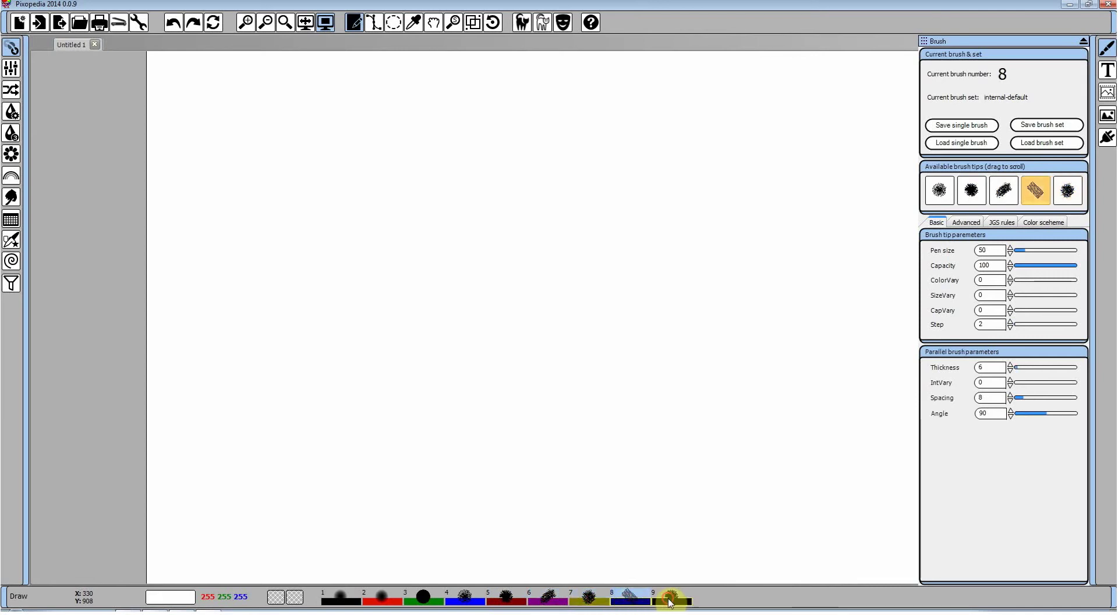
{"action": "left_click", "coordinate": [670, 599]}
{"action": "left_click", "coordinate": [382, 600]}
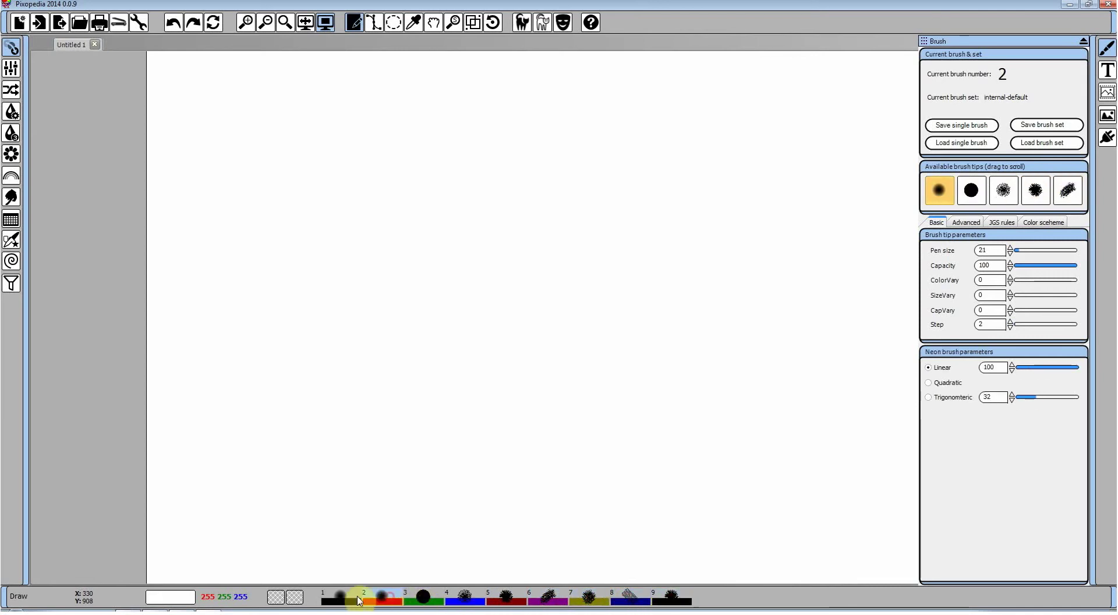
{"action": "left_click", "coordinate": [341, 600]}
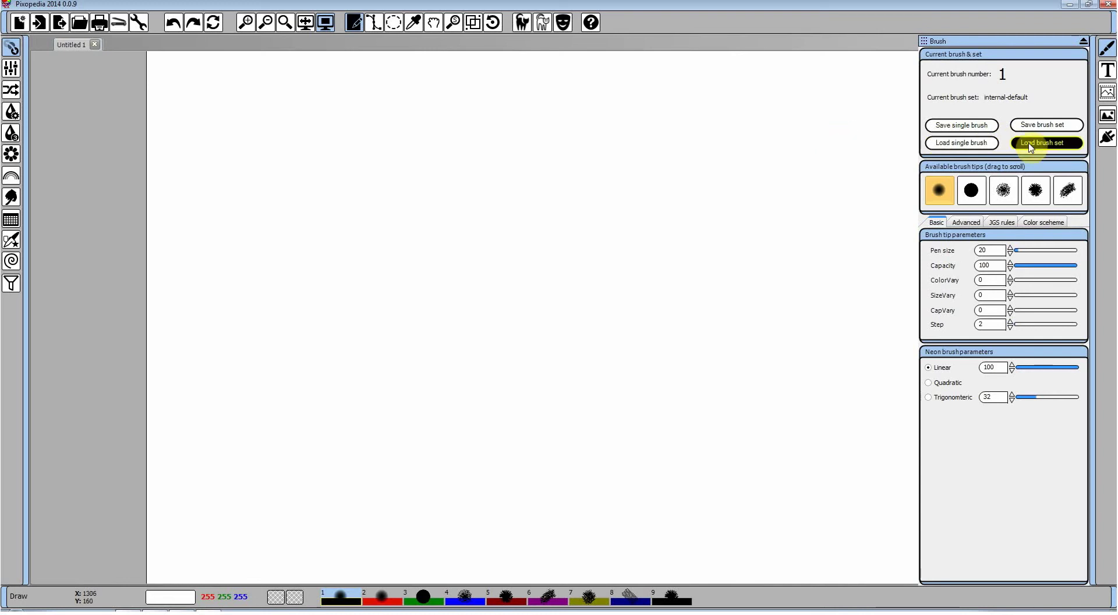
Try the file names completeSet and testSet for saving the brush set, and discard the save.
{"action": "left_click", "coordinate": [1038, 126]}
{"action": "left_click", "coordinate": [620, 271]}
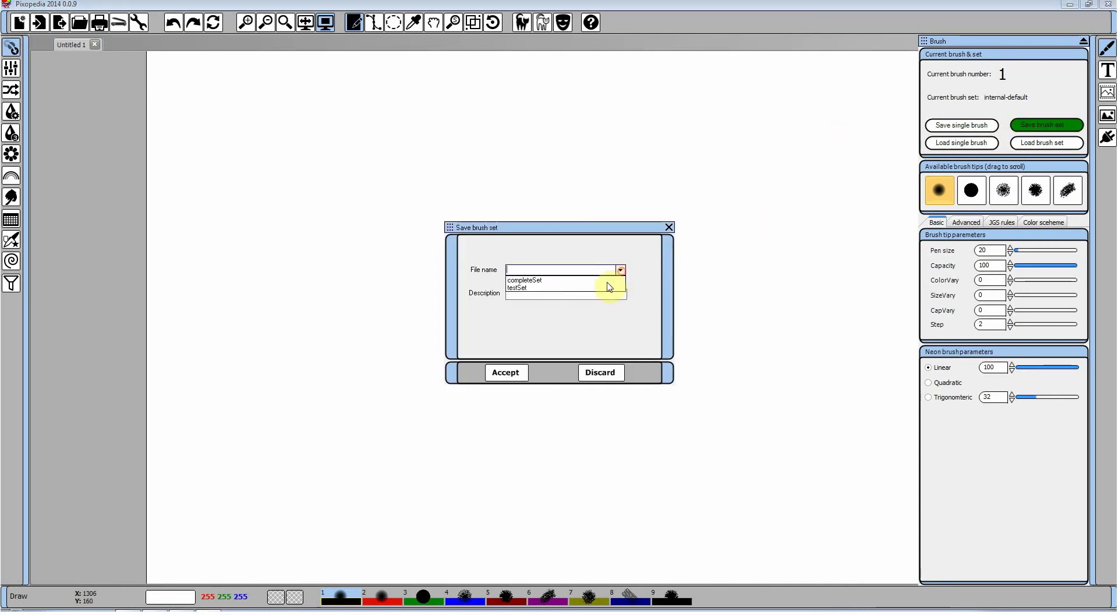
{"action": "left_click", "coordinate": [564, 280]}
{"action": "left_click", "coordinate": [621, 271]}
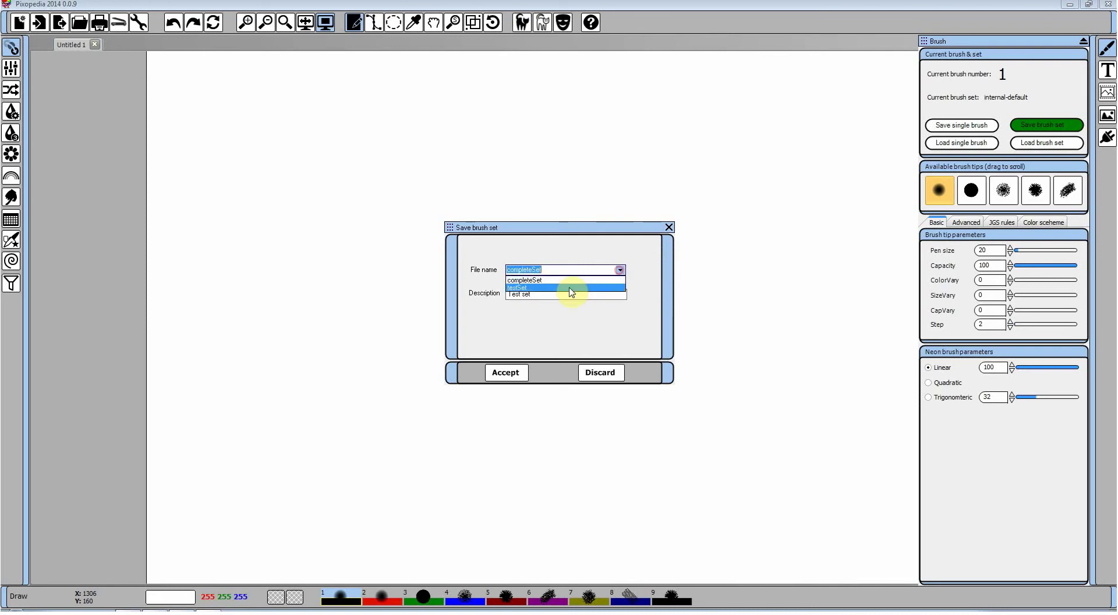
{"action": "left_click", "coordinate": [570, 284]}
{"action": "left_click", "coordinate": [599, 373]}
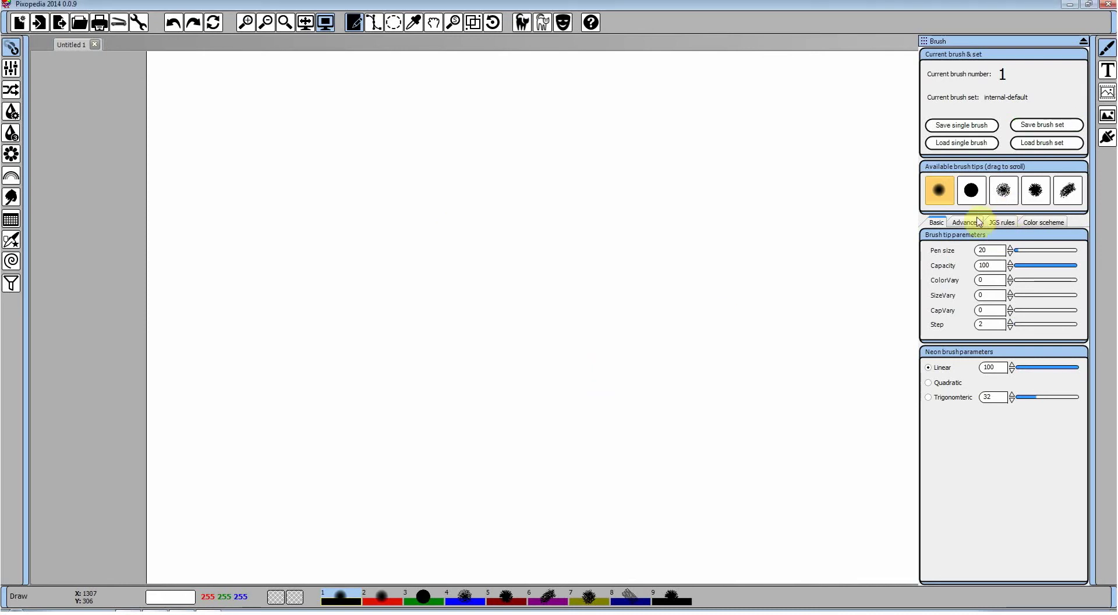
Using brush 1, draw a roughly horizontal stroke with the Solid tip and a second one below it with the Spray tip.
{"action": "left_click", "coordinate": [942, 226]}
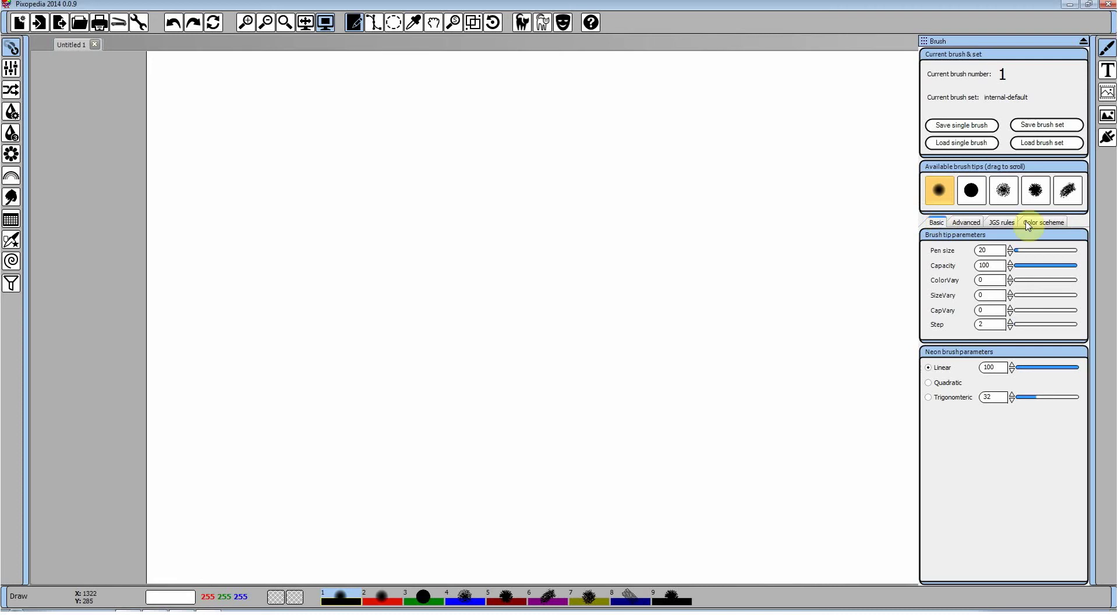
{"action": "left_click", "coordinate": [936, 221]}
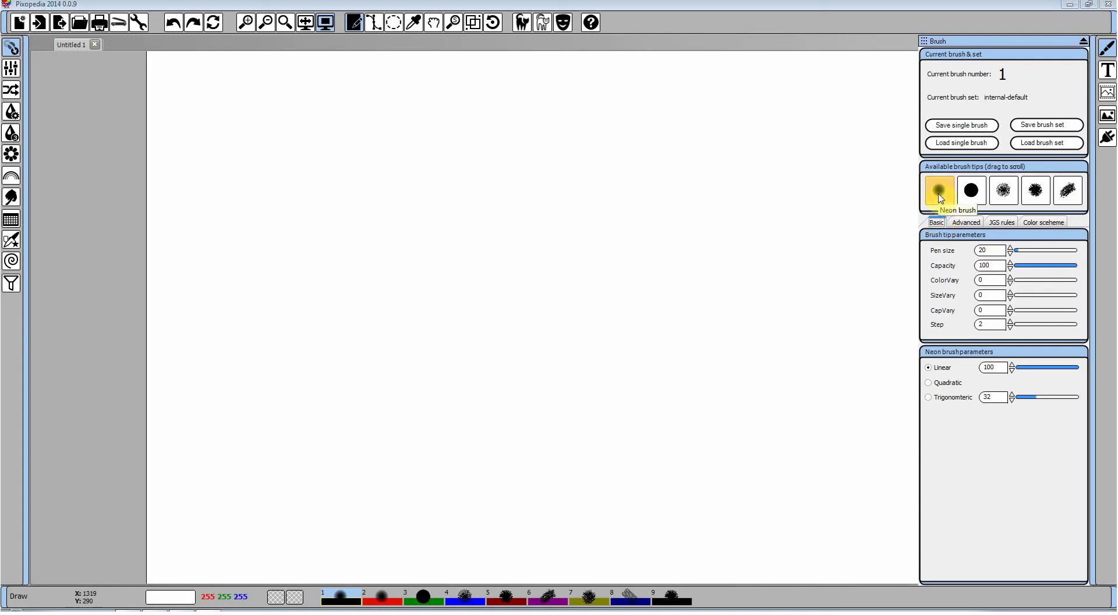
{"action": "left_click", "coordinate": [973, 192]}
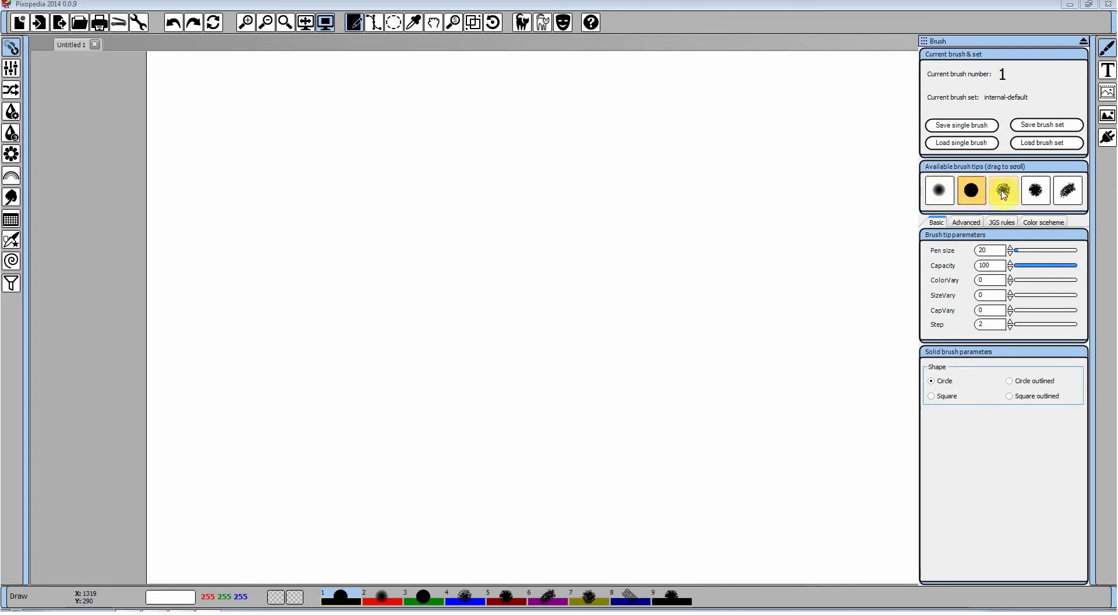
{"action": "left_click_drag", "start_coordinate": [469, 163], "coordinate": [695, 159]}
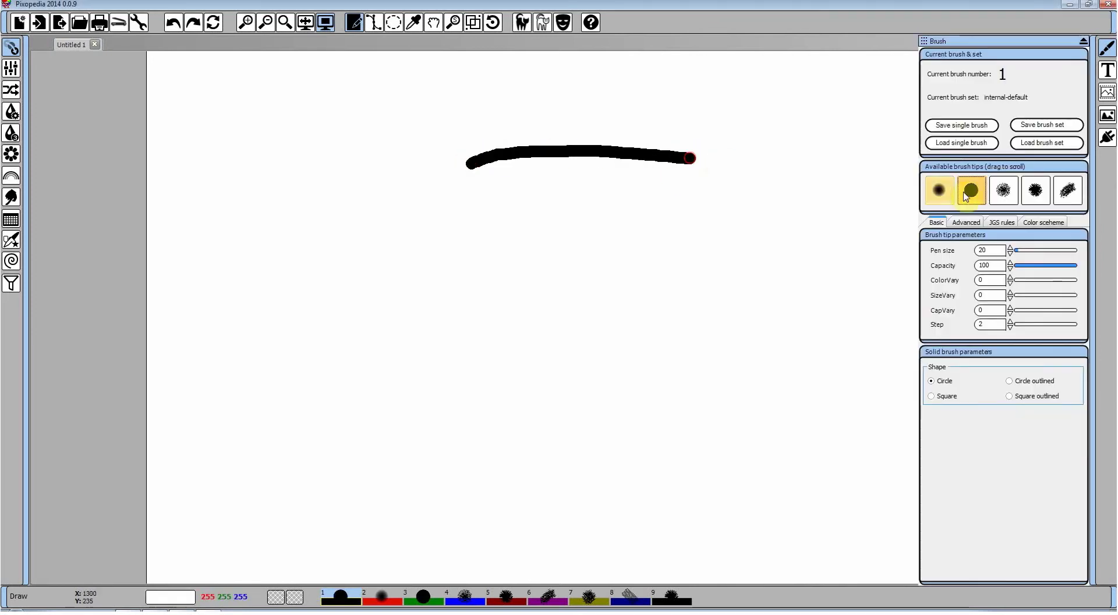
{"action": "left_click", "coordinate": [1000, 194]}
{"action": "left_click_drag", "start_coordinate": [440, 228], "coordinate": [719, 216]}
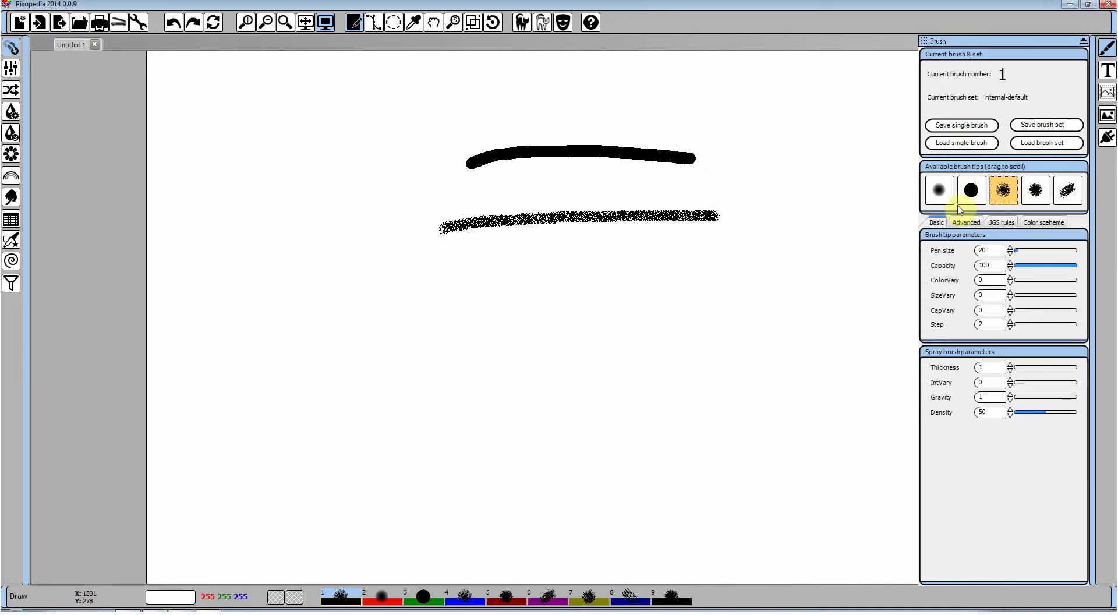
Draw a rising freehand stroke with the Star tip and a large looping stroke over it with the Hair tip.
{"action": "left_click", "coordinate": [1035, 191]}
{"action": "left_click_drag", "start_coordinate": [759, 270], "coordinate": [434, 339]}
{"action": "left_click", "coordinate": [1068, 190]}
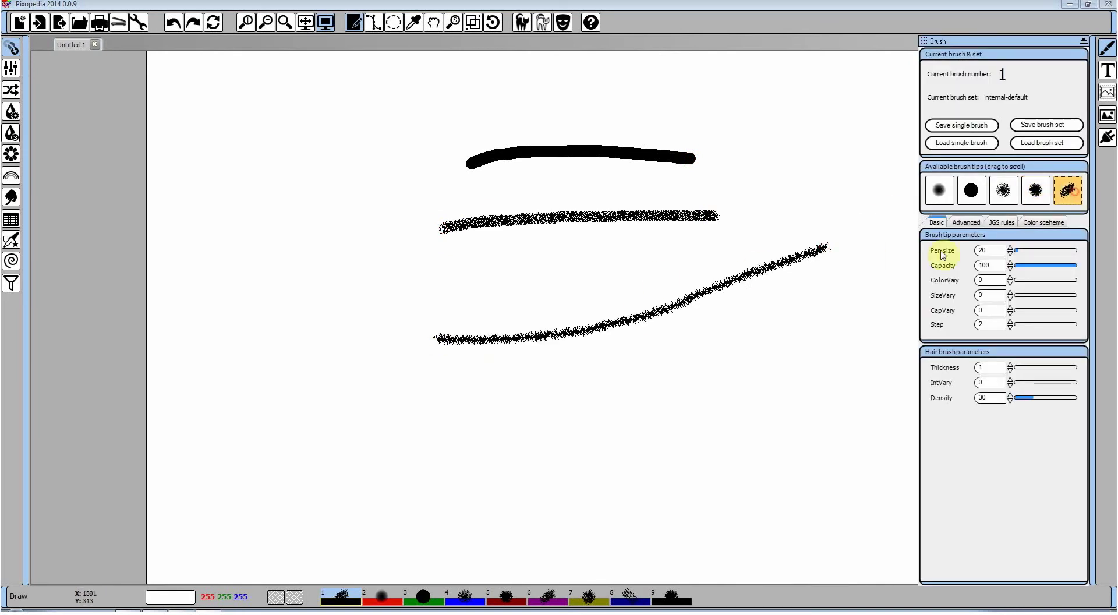
{"action": "mouse_move", "coordinate": [757, 316]}
{"action": "left_mouse_down"}
{"action": "mouse_move", "coordinate": [574, 407]}
{"action": "mouse_move", "coordinate": [854, 237]}
{"action": "mouse_move", "coordinate": [331, 297]}
{"action": "mouse_move", "coordinate": [599, 212]}
{"action": "left_mouse_up"}
Switch brush 1 back to the Neon tip and undo the four test strokes.
{"action": "left_click", "coordinate": [1107, 48]}
{"action": "left_click", "coordinate": [939, 190]}
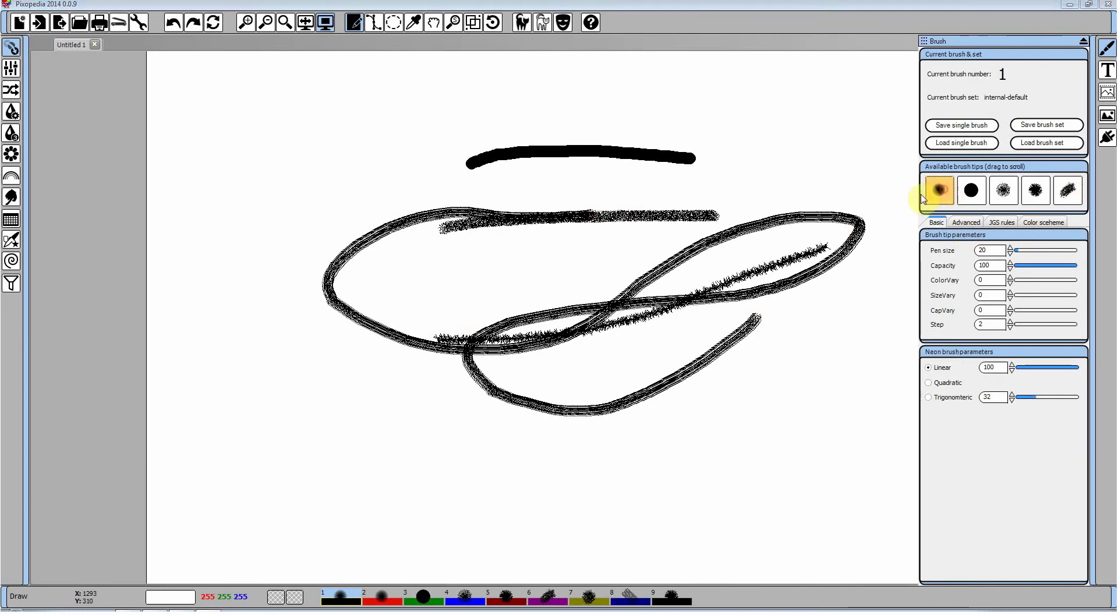
{"action": "left_click", "coordinate": [181, 25]}
{"action": "left_click", "coordinate": [181, 25]}
{"action": "left_click", "coordinate": [181, 25]}
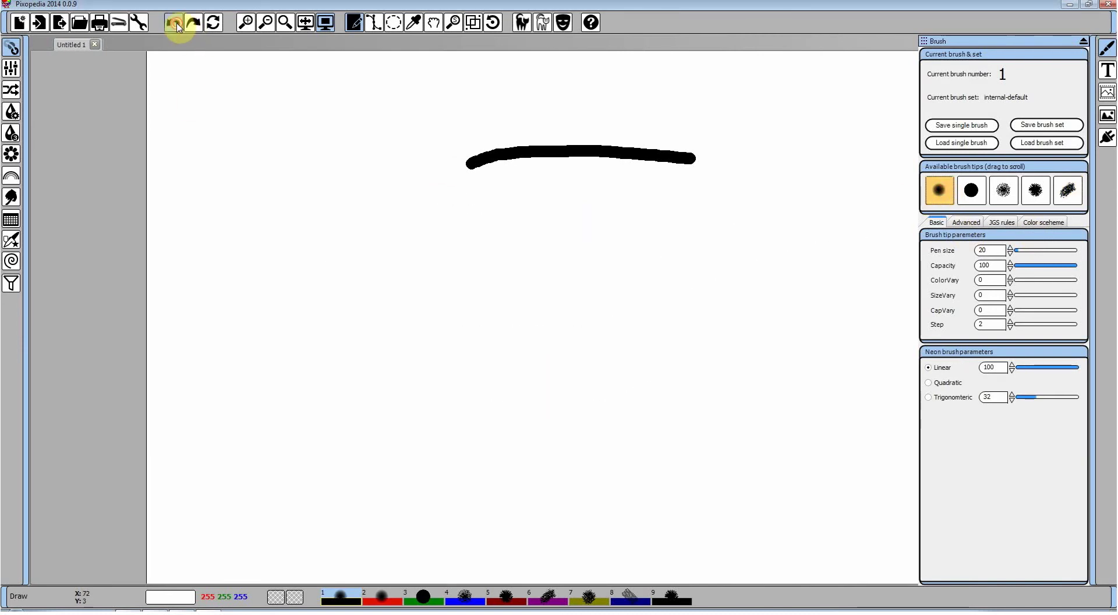
{"action": "left_click", "coordinate": [181, 25]}
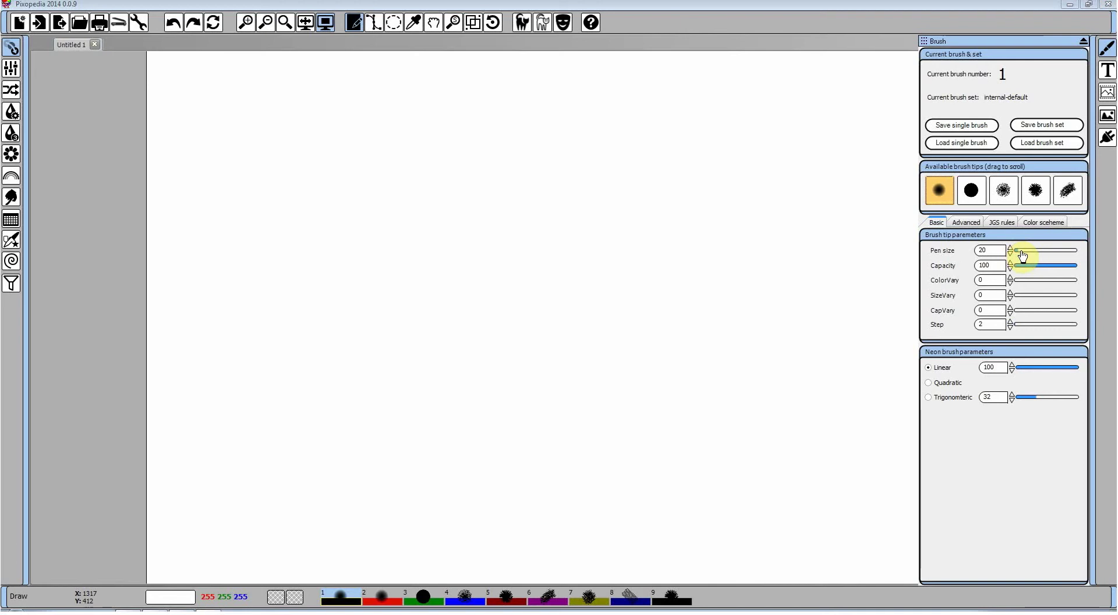
Test brush 1 at pen size 134 with a freehand stroke across the canvas, and undo the stroke.
{"action": "left_click_drag", "start_coordinate": [1028, 257], "coordinate": [1045, 254]}
{"action": "mouse_move", "coordinate": [317, 230]}
{"action": "left_mouse_down"}
{"action": "mouse_move", "coordinate": [375, 185]}
{"action": "mouse_move", "coordinate": [781, 152]}
{"action": "mouse_move", "coordinate": [479, 464]}
{"action": "mouse_move", "coordinate": [722, 333]}
{"action": "left_mouse_up"}
{"action": "left_click", "coordinate": [173, 23]}
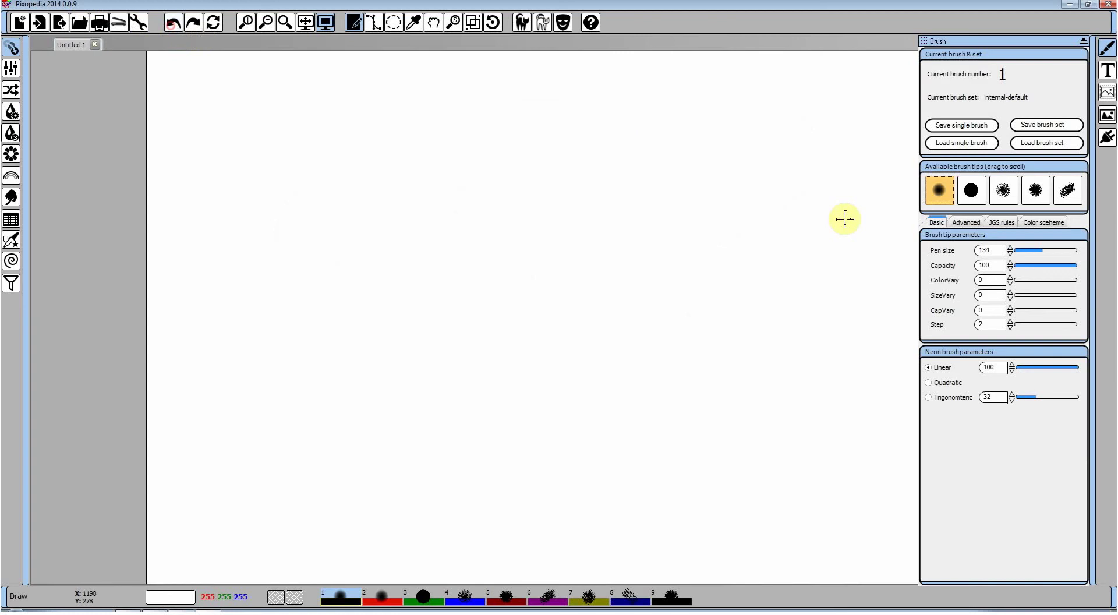
Test brush 1 at pen size 68 with another freehand stroke, and undo it.
{"action": "left_click_drag", "start_coordinate": [1042, 255], "coordinate": [1028, 253]}
{"action": "mouse_move", "coordinate": [392, 262]}
{"action": "left_mouse_down"}
{"action": "mouse_move", "coordinate": [644, 220]}
{"action": "mouse_move", "coordinate": [469, 331]}
{"action": "left_mouse_up"}
{"action": "left_click", "coordinate": [174, 23]}
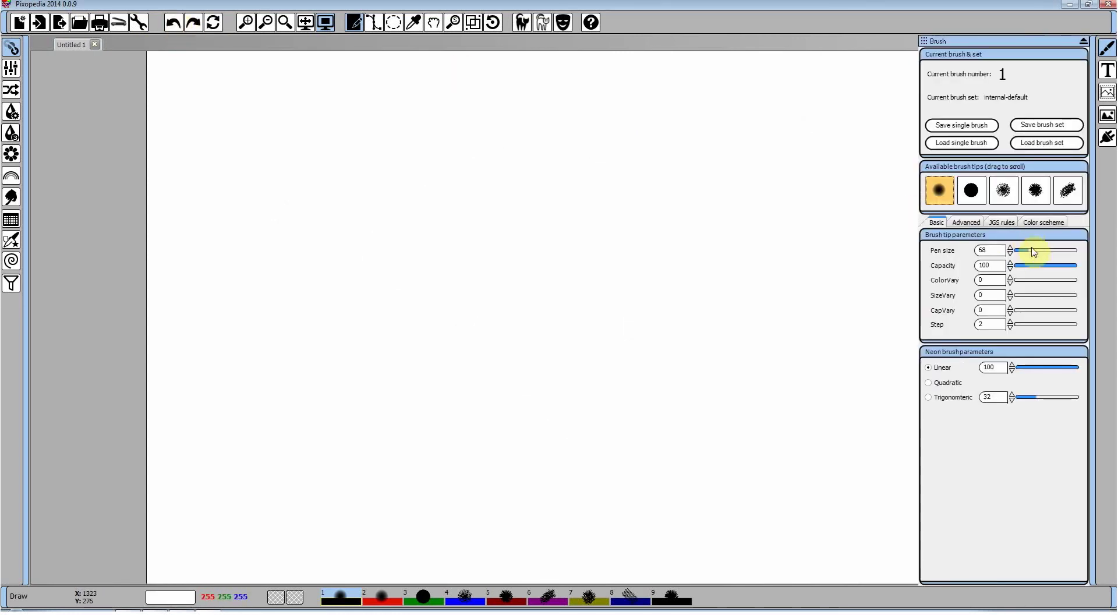
Set the pen size to 145 and the capacity to 40, and draw overlapping semi-transparent freehand strokes.
{"action": "left_click_drag", "start_coordinate": [1029, 252], "coordinate": [1046, 251]}
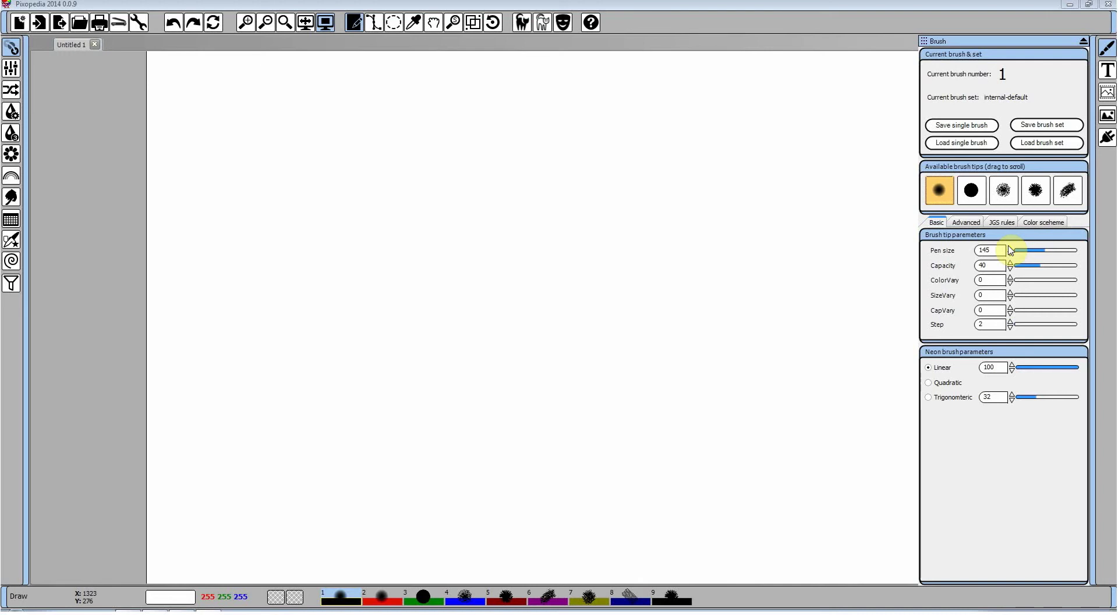
{"action": "mouse_move", "coordinate": [382, 240]}
{"action": "left_mouse_down"}
{"action": "mouse_move", "coordinate": [654, 250]}
{"action": "mouse_move", "coordinate": [720, 196]}
{"action": "mouse_move", "coordinate": [570, 231]}
{"action": "mouse_move", "coordinate": [562, 316]}
{"action": "mouse_move", "coordinate": [394, 379]}
{"action": "mouse_move", "coordinate": [726, 373]}
{"action": "mouse_move", "coordinate": [741, 290]}
{"action": "mouse_move", "coordinate": [683, 435]}
{"action": "mouse_move", "coordinate": [492, 420]}
{"action": "left_mouse_up"}
{"action": "mouse_move", "coordinate": [402, 114]}
{"action": "left_mouse_down"}
{"action": "mouse_move", "coordinate": [437, 127]}
{"action": "mouse_move", "coordinate": [594, 456]}
{"action": "mouse_move", "coordinate": [619, 242]}
{"action": "mouse_move", "coordinate": [374, 266]}
{"action": "mouse_move", "coordinate": [559, 263]}
{"action": "left_mouse_up"}
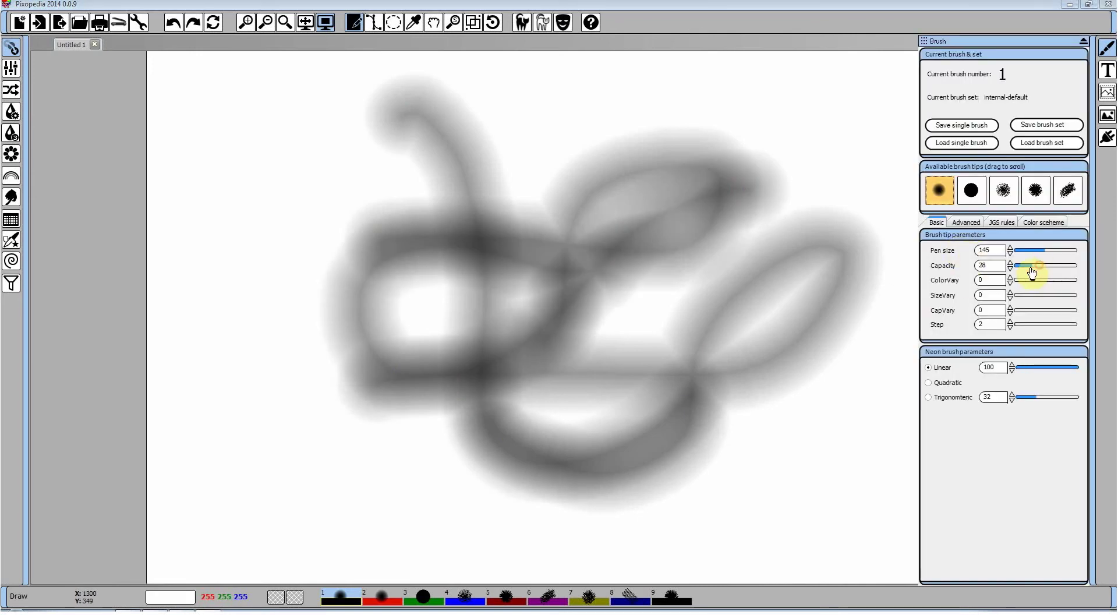
Draw faint freehand strokes with the capacity lowered to 4, and revert the image to its blank state.
{"action": "mouse_move", "coordinate": [309, 155]}
{"action": "left_mouse_down"}
{"action": "mouse_move", "coordinate": [274, 242]}
{"action": "mouse_move", "coordinate": [409, 325]}
{"action": "mouse_move", "coordinate": [551, 187]}
{"action": "left_mouse_up"}
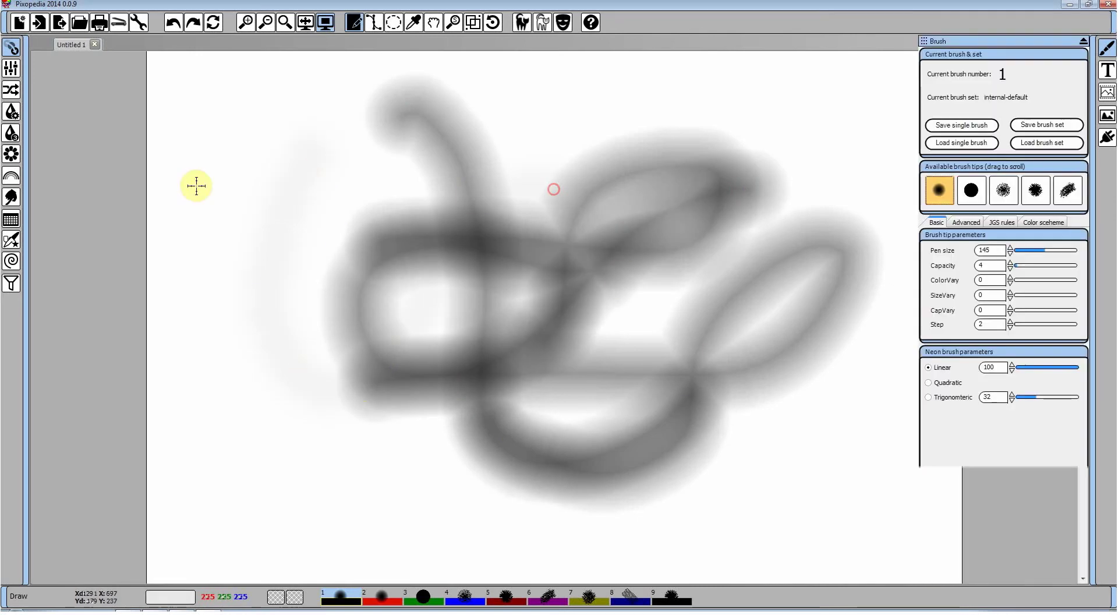
{"action": "mouse_move", "coordinate": [194, 182]}
{"action": "left_mouse_down"}
{"action": "mouse_move", "coordinate": [321, 157]}
{"action": "mouse_move", "coordinate": [389, 159]}
{"action": "mouse_move", "coordinate": [374, 175]}
{"action": "mouse_move", "coordinate": [382, 182]}
{"action": "mouse_move", "coordinate": [199, 232]}
{"action": "mouse_move", "coordinate": [222, 242]}
{"action": "mouse_move", "coordinate": [177, 247]}
{"action": "mouse_move", "coordinate": [252, 227]}
{"action": "mouse_move", "coordinate": [262, 204]}
{"action": "left_mouse_up"}
{"action": "left_click", "coordinate": [216, 23]}
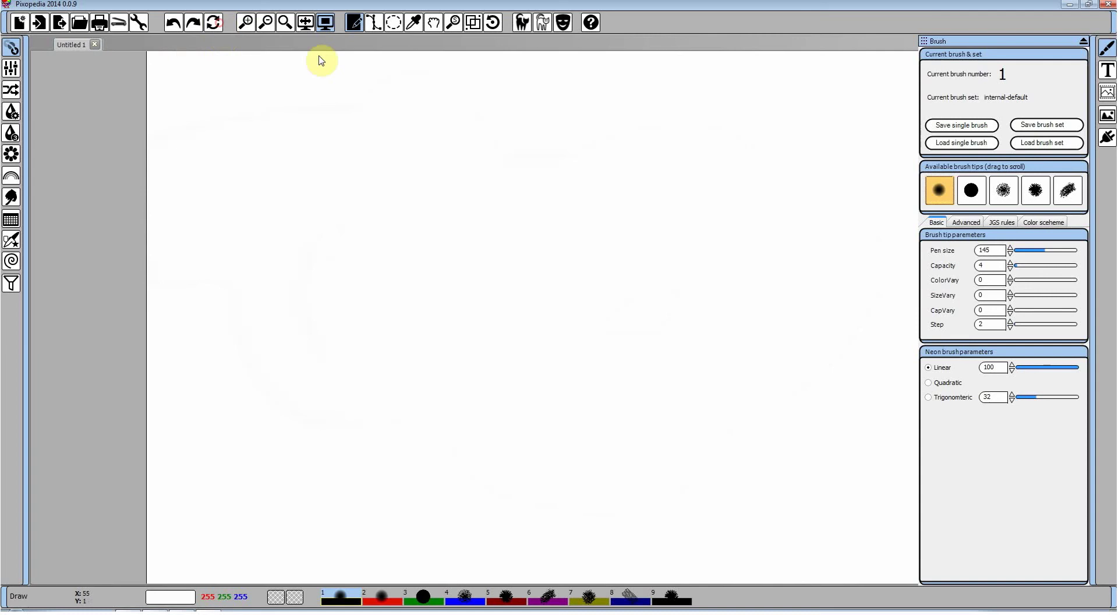
Draw a looping freehand stroke with pen size 82, capacity 100 and ColorVary 73.
{"action": "mouse_move", "coordinate": [1016, 266]}
{"action": "left_mouse_down"}
{"action": "mouse_move", "coordinate": [1058, 270]}
{"action": "mouse_move", "coordinate": [1031, 251]}
{"action": "left_mouse_up"}
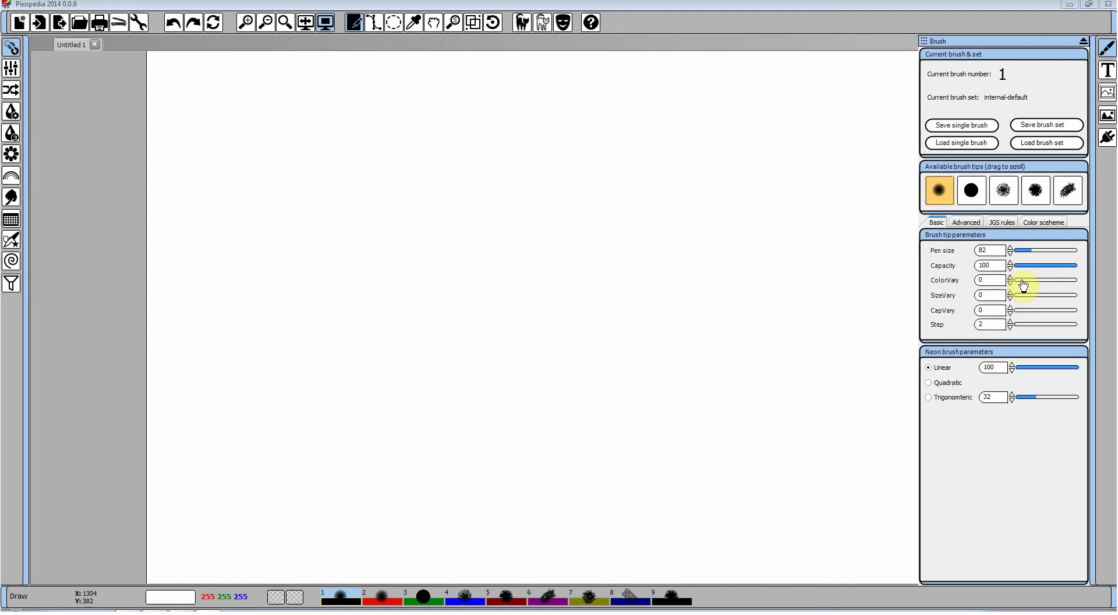
{"action": "left_click_drag", "start_coordinate": [1023, 285], "coordinate": [1039, 286]}
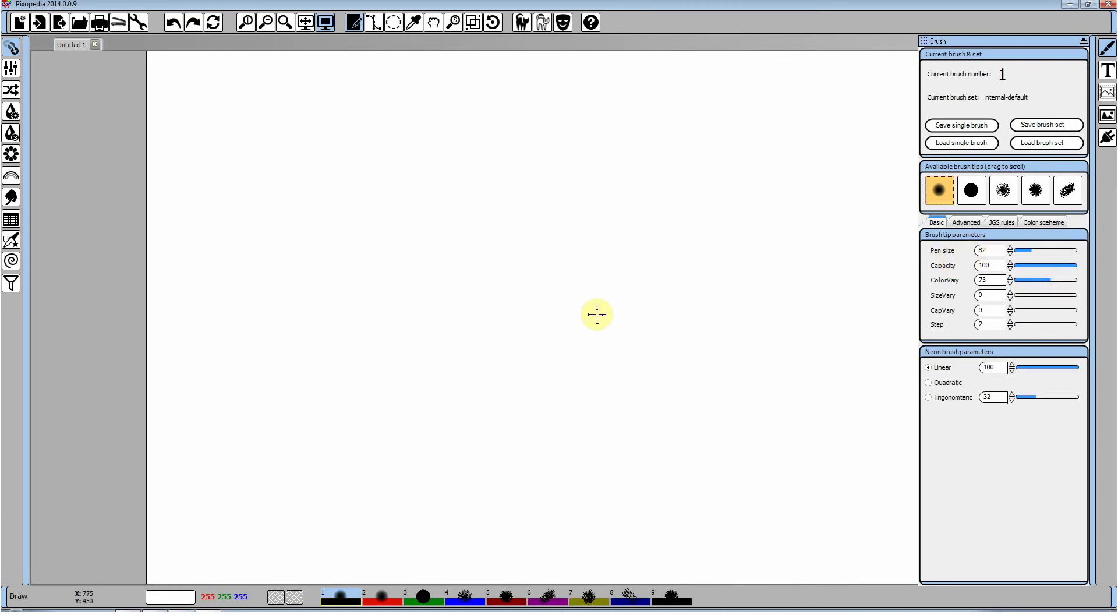
{"action": "mouse_move", "coordinate": [596, 313]}
{"action": "left_mouse_down"}
{"action": "mouse_move", "coordinate": [652, 226]}
{"action": "mouse_move", "coordinate": [603, 137]}
{"action": "mouse_move", "coordinate": [473, 170]}
{"action": "mouse_move", "coordinate": [497, 236]}
{"action": "mouse_move", "coordinate": [437, 246]}
{"action": "mouse_move", "coordinate": [342, 214]}
{"action": "mouse_move", "coordinate": [297, 282]}
{"action": "mouse_move", "coordinate": [426, 282]}
{"action": "mouse_move", "coordinate": [443, 365]}
{"action": "mouse_move", "coordinate": [438, 417]}
{"action": "mouse_move", "coordinate": [541, 379]}
{"action": "mouse_move", "coordinate": [657, 368]}
{"action": "mouse_move", "coordinate": [708, 428]}
{"action": "mouse_move", "coordinate": [770, 365]}
{"action": "mouse_move", "coordinate": [719, 294]}
{"action": "mouse_move", "coordinate": [582, 389]}
{"action": "mouse_move", "coordinate": [585, 273]}
{"action": "mouse_move", "coordinate": [769, 212]}
{"action": "left_mouse_up"}
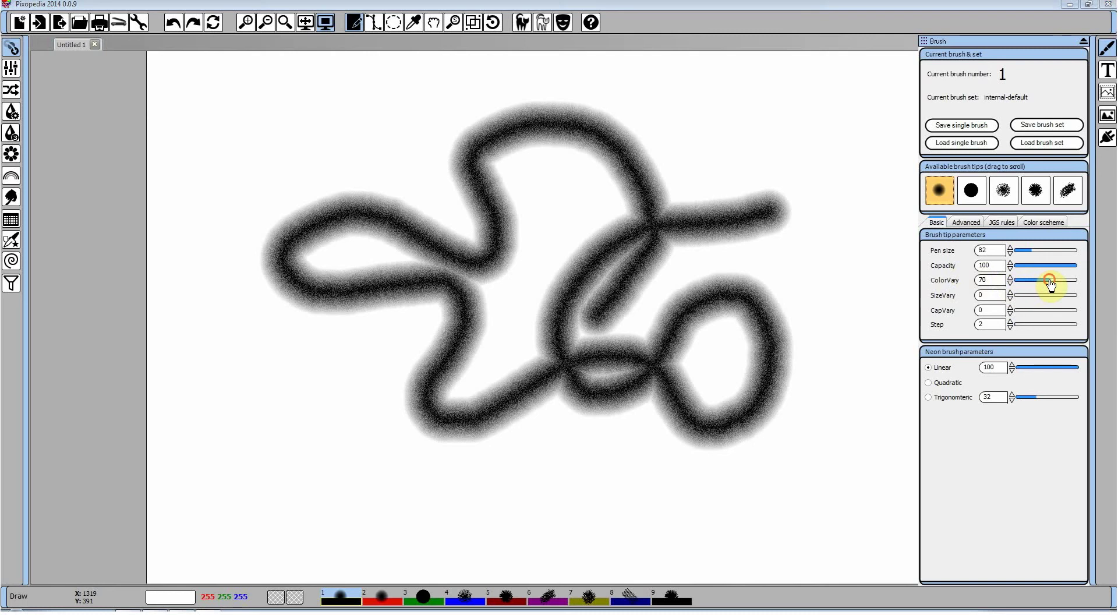
Reset ColorVary to 0 and undo the looping grainy stroke.
{"action": "left_click_drag", "start_coordinate": [1048, 282], "coordinate": [1007, 297]}
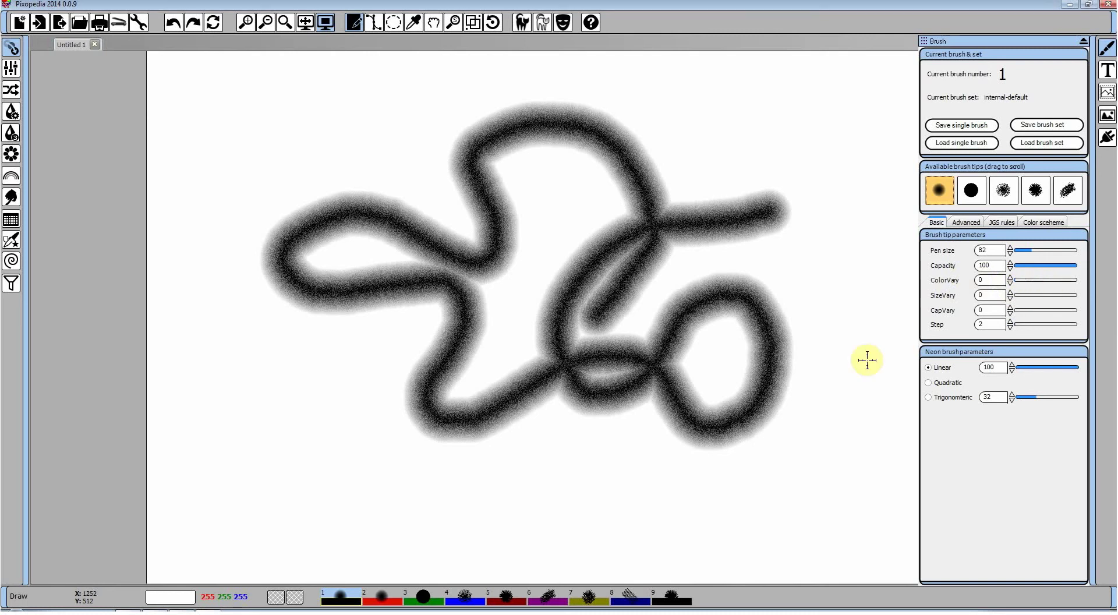
{"action": "left_click", "coordinate": [175, 22]}
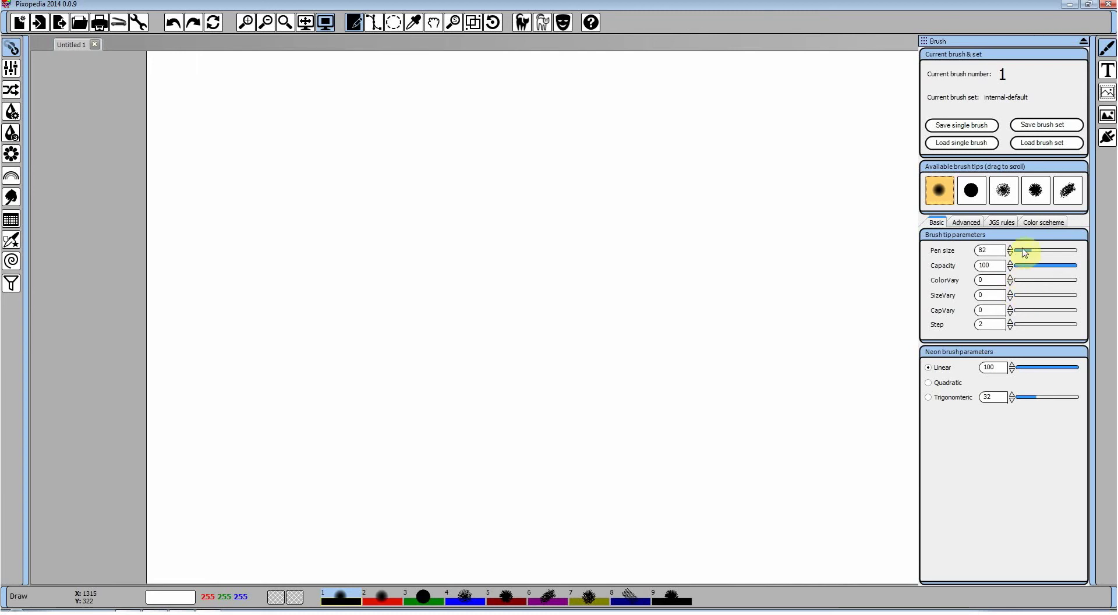
Set the pen size to 98 and SizeVary to 76, and undo the freehand stroke drawn to test them.
{"action": "left_click", "coordinate": [1024, 301]}
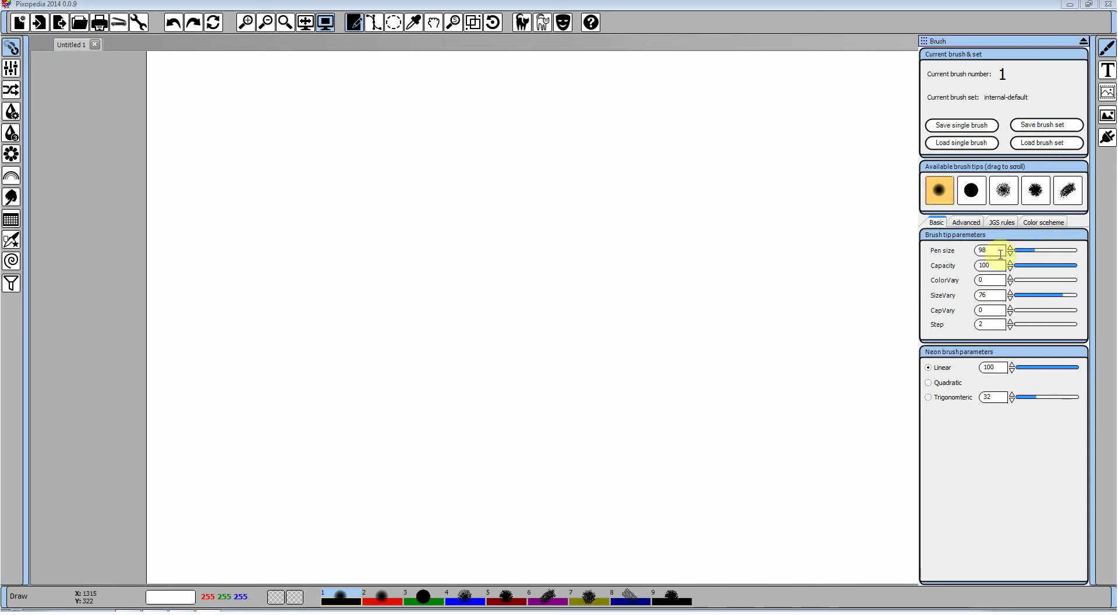
{"action": "mouse_move", "coordinate": [449, 233]}
{"action": "left_mouse_down"}
{"action": "mouse_move", "coordinate": [487, 200]}
{"action": "mouse_move", "coordinate": [794, 226]}
{"action": "mouse_move", "coordinate": [508, 369]}
{"action": "mouse_move", "coordinate": [489, 455]}
{"action": "mouse_move", "coordinate": [771, 217]}
{"action": "mouse_move", "coordinate": [544, 302]}
{"action": "mouse_move", "coordinate": [463, 227]}
{"action": "left_mouse_up"}
{"action": "left_click", "coordinate": [174, 23]}
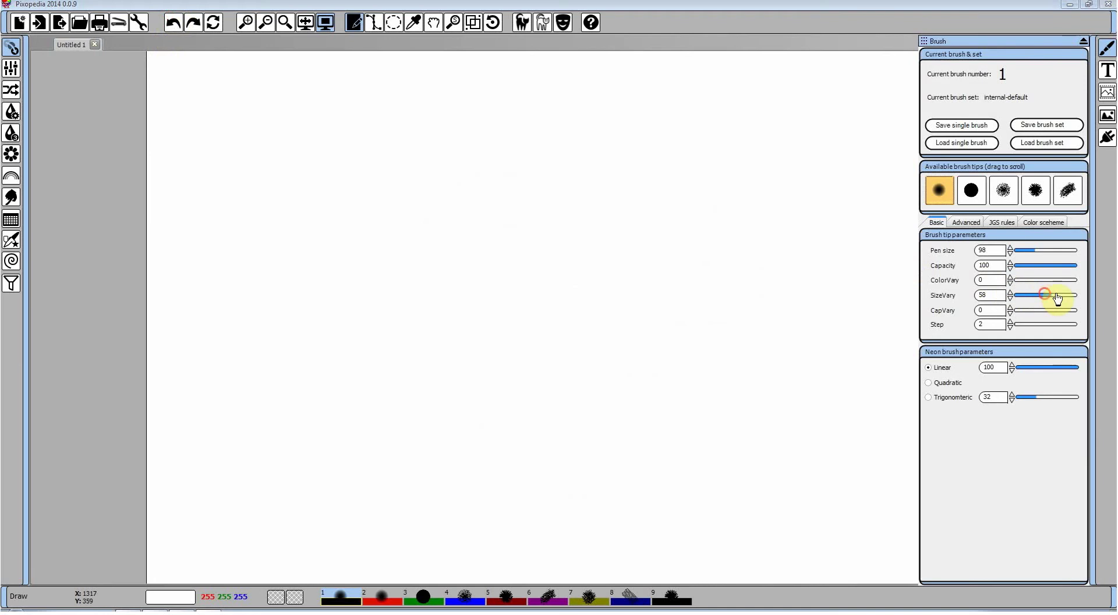
Draw a curved freehand stroke, draw another with SizeVary lowered to 15, and undo both strokes.
{"action": "mouse_move", "coordinate": [564, 331]}
{"action": "left_mouse_down"}
{"action": "mouse_move", "coordinate": [519, 176]}
{"action": "mouse_move", "coordinate": [370, 203]}
{"action": "mouse_move", "coordinate": [353, 292]}
{"action": "mouse_move", "coordinate": [325, 332]}
{"action": "mouse_move", "coordinate": [448, 344]}
{"action": "left_mouse_up"}
{"action": "left_click_drag", "start_coordinate": [1070, 298], "coordinate": [1033, 306]}
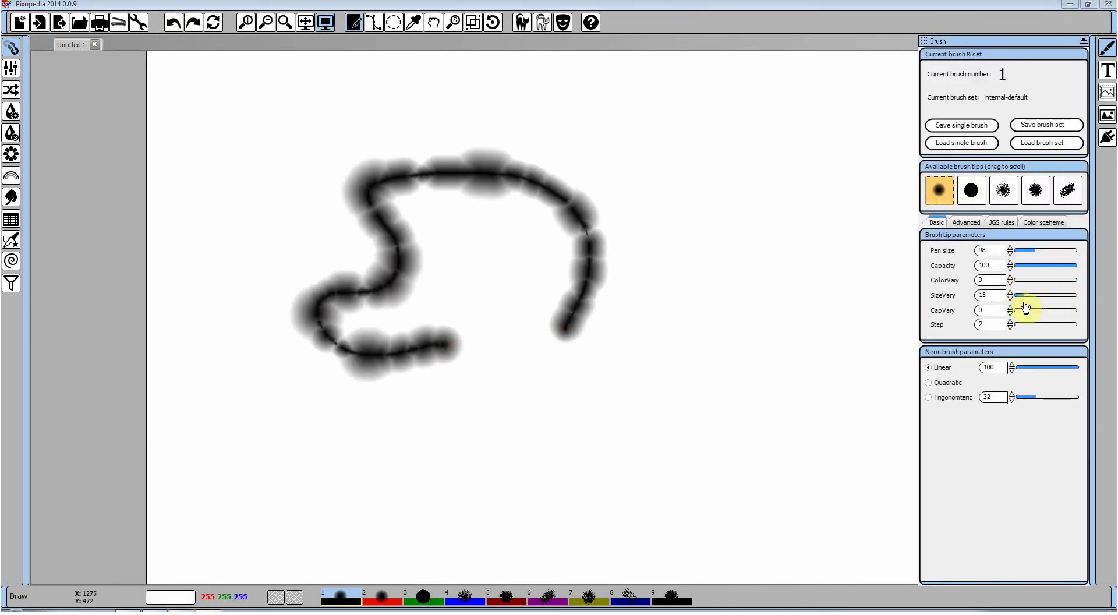
{"action": "mouse_move", "coordinate": [645, 426]}
{"action": "left_mouse_down"}
{"action": "mouse_move", "coordinate": [794, 250]}
{"action": "mouse_move", "coordinate": [750, 156]}
{"action": "mouse_move", "coordinate": [686, 267]}
{"action": "mouse_move", "coordinate": [622, 233]}
{"action": "mouse_move", "coordinate": [559, 276]}
{"action": "mouse_move", "coordinate": [536, 394]}
{"action": "mouse_move", "coordinate": [436, 406]}
{"action": "mouse_move", "coordinate": [515, 466]}
{"action": "mouse_move", "coordinate": [656, 422]}
{"action": "left_mouse_up"}
{"action": "left_click", "coordinate": [173, 25]}
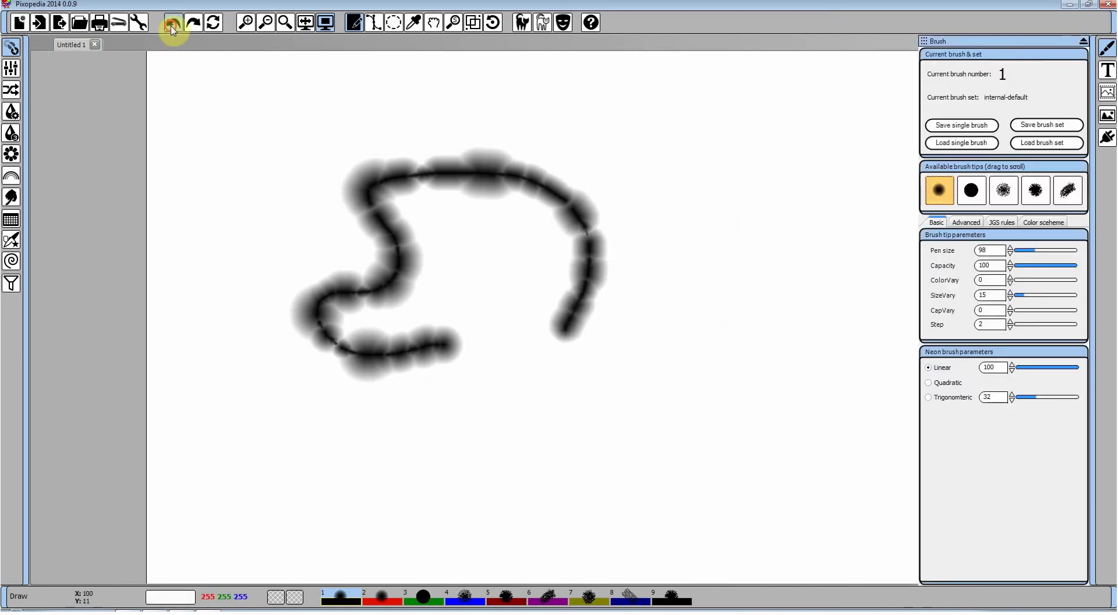
{"action": "left_click", "coordinate": [172, 24]}
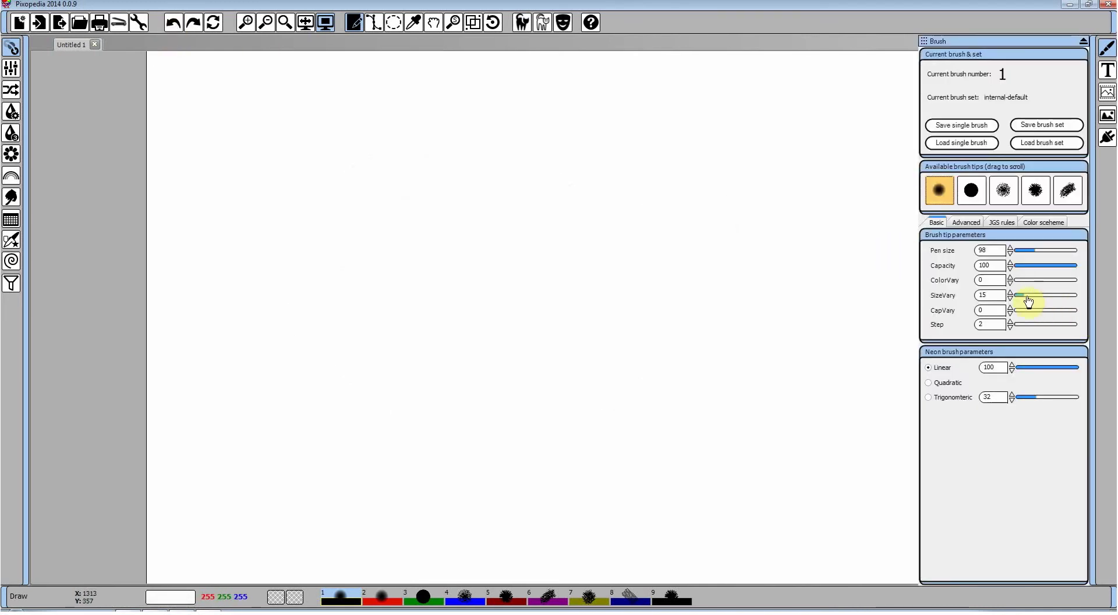
Reset SizeVary to 0, draw a looping freehand stroke with CapVary at 56, and undo it.
{"action": "mouse_move", "coordinate": [1029, 301]}
{"action": "left_mouse_down"}
{"action": "mouse_move", "coordinate": [1016, 300]}
{"action": "mouse_move", "coordinate": [1040, 318]}
{"action": "left_mouse_up"}
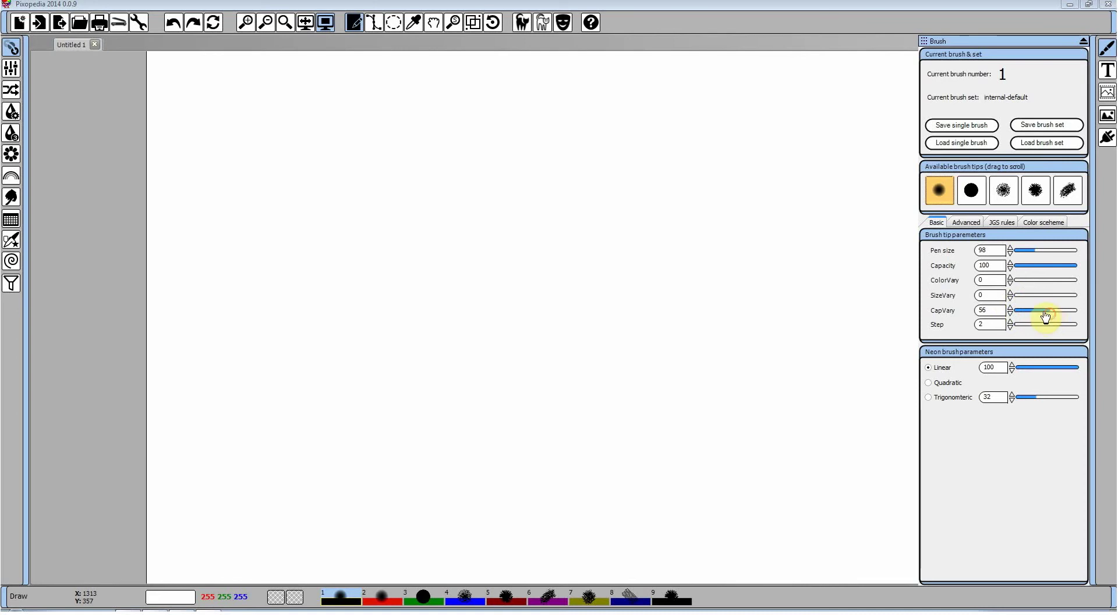
{"action": "mouse_move", "coordinate": [430, 238]}
{"action": "left_mouse_down"}
{"action": "mouse_move", "coordinate": [611, 232]}
{"action": "mouse_move", "coordinate": [648, 310]}
{"action": "mouse_move", "coordinate": [345, 205]}
{"action": "mouse_move", "coordinate": [716, 318]}
{"action": "mouse_move", "coordinate": [571, 403]}
{"action": "mouse_move", "coordinate": [532, 315]}
{"action": "mouse_move", "coordinate": [544, 308]}
{"action": "mouse_move", "coordinate": [513, 306]}
{"action": "left_mouse_up"}
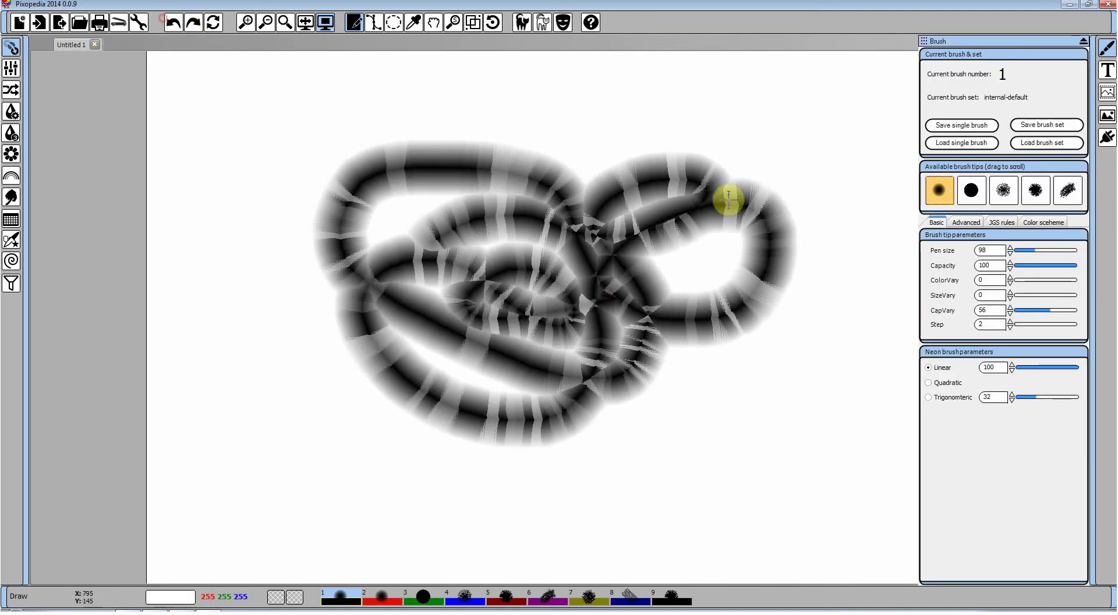
{"action": "left_click", "coordinate": [173, 24]}
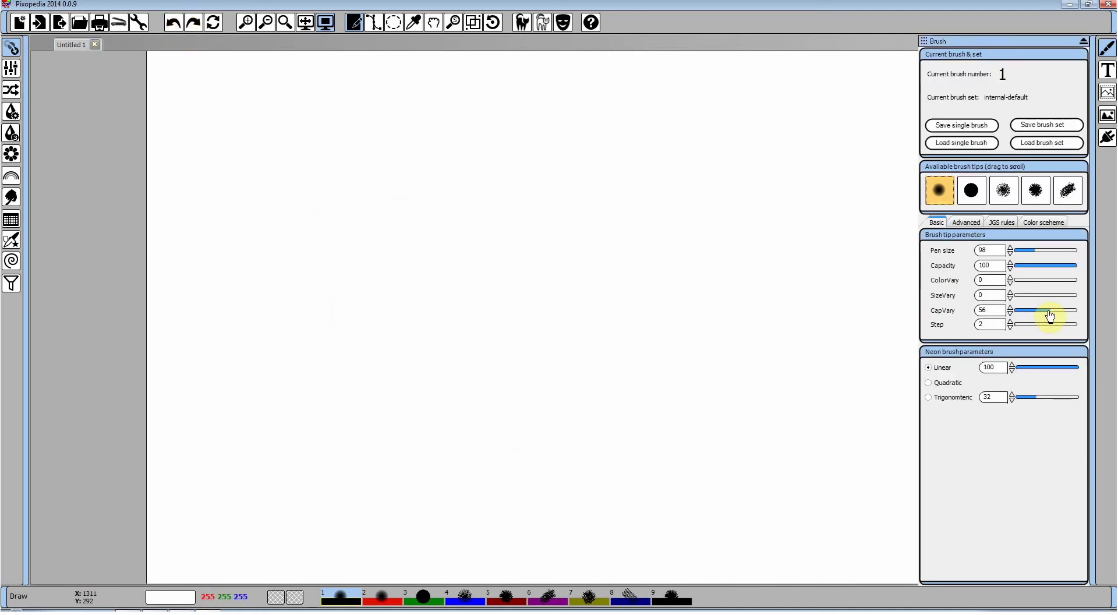
Reset CapVary to 0, draw a looping freehand stroke with Step at 39, and undo it.
{"action": "left_click_drag", "start_coordinate": [1050, 316], "coordinate": [1009, 314]}
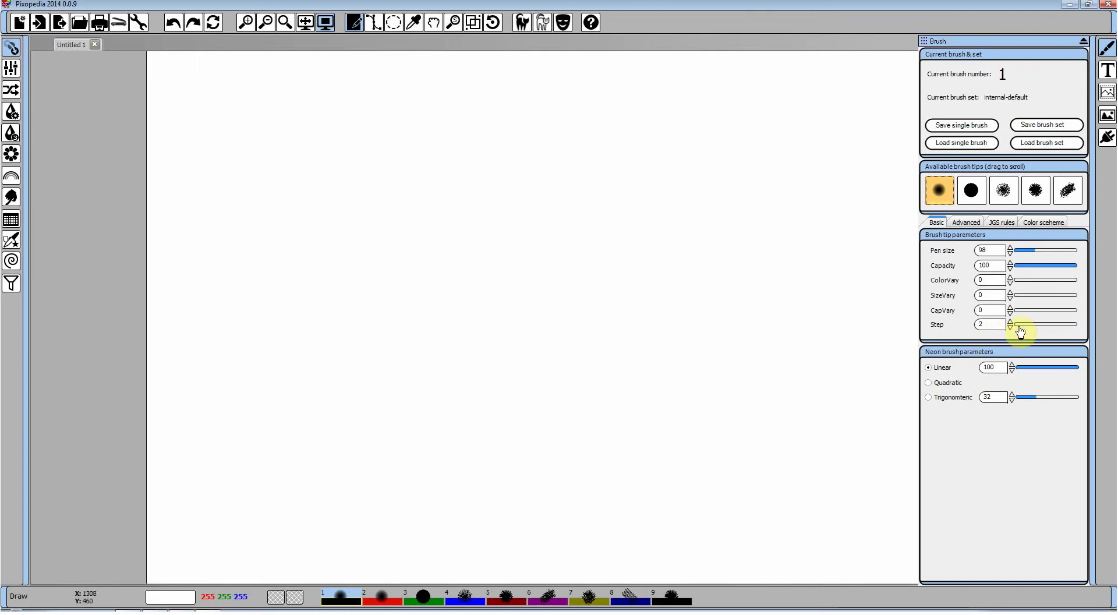
{"action": "left_click_drag", "start_coordinate": [1020, 331], "coordinate": [1026, 331]}
{"action": "mouse_move", "coordinate": [370, 177]}
{"action": "left_mouse_down"}
{"action": "mouse_move", "coordinate": [394, 162]}
{"action": "mouse_move", "coordinate": [716, 239]}
{"action": "mouse_move", "coordinate": [620, 282]}
{"action": "mouse_move", "coordinate": [402, 187]}
{"action": "mouse_move", "coordinate": [714, 295]}
{"action": "mouse_move", "coordinate": [472, 399]}
{"action": "mouse_move", "coordinate": [395, 342]}
{"action": "mouse_move", "coordinate": [649, 344]}
{"action": "left_mouse_up"}
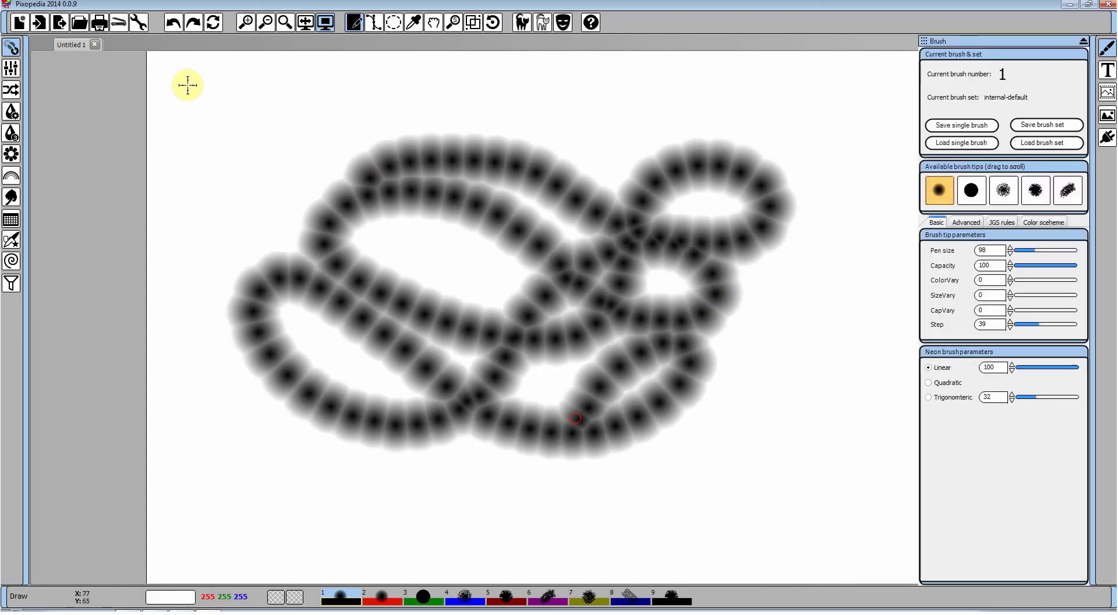
{"action": "left_click", "coordinate": [176, 28]}
Fill a wide band with a dense back-and-forth stroke using Step 67, and undo it.
{"action": "left_click_drag", "start_coordinate": [1034, 330], "coordinate": [1068, 325]}
{"action": "mouse_move", "coordinate": [335, 212]}
{"action": "left_mouse_down"}
{"action": "mouse_move", "coordinate": [716, 237]}
{"action": "mouse_move", "coordinate": [444, 180]}
{"action": "mouse_move", "coordinate": [302, 220]}
{"action": "mouse_move", "coordinate": [639, 223]}
{"action": "mouse_move", "coordinate": [627, 179]}
{"action": "mouse_move", "coordinate": [289, 177]}
{"action": "mouse_move", "coordinate": [394, 236]}
{"action": "mouse_move", "coordinate": [327, 273]}
{"action": "mouse_move", "coordinate": [676, 270]}
{"action": "mouse_move", "coordinate": [561, 297]}
{"action": "mouse_move", "coordinate": [702, 282]}
{"action": "mouse_move", "coordinate": [679, 192]}
{"action": "mouse_move", "coordinate": [407, 282]}
{"action": "mouse_move", "coordinate": [455, 292]}
{"action": "mouse_move", "coordinate": [282, 207]}
{"action": "mouse_move", "coordinate": [296, 222]}
{"action": "left_mouse_up"}
{"action": "right_click", "coordinate": [296, 222]}
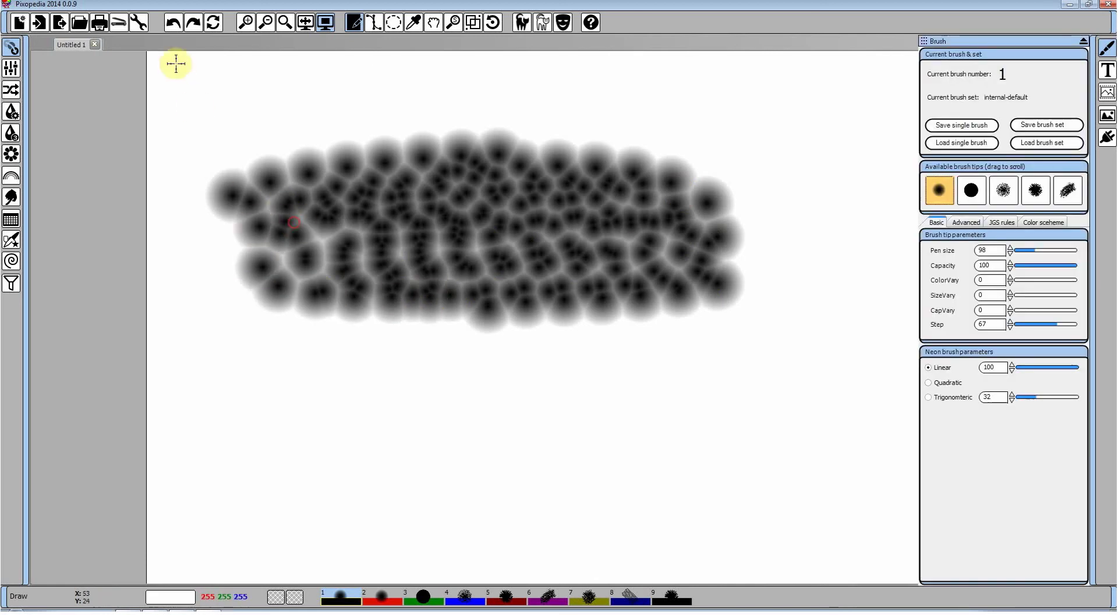
{"action": "left_click", "coordinate": [173, 22]}
Draw two roughly horizontal freehand strokes with Step at 1, set Step back to 2, and undo both strokes.
{"action": "left_click_drag", "start_coordinate": [1057, 330], "coordinate": [918, 388]}
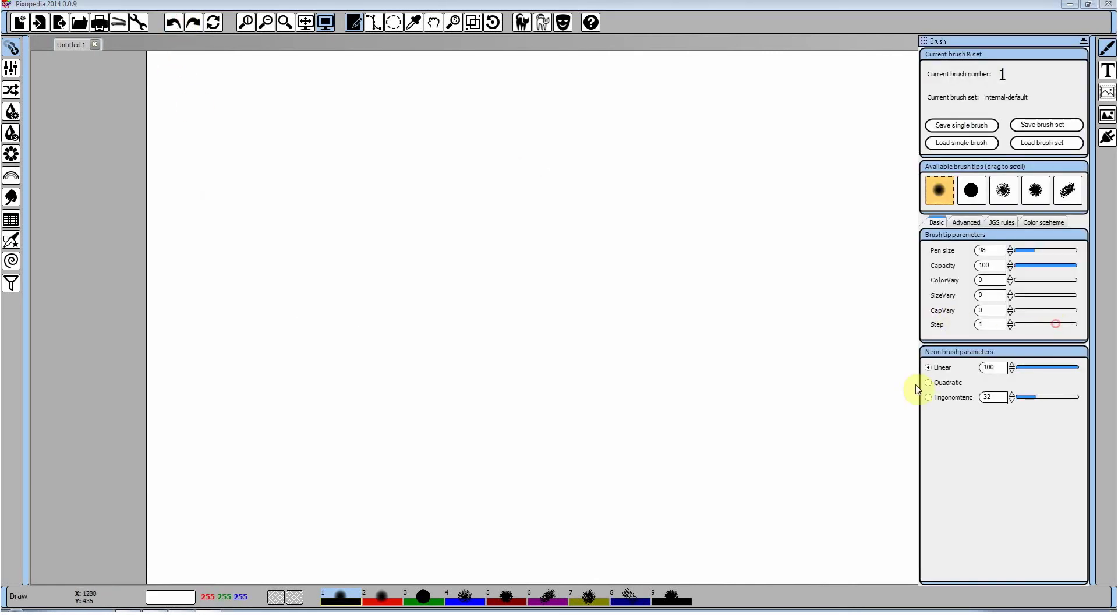
{"action": "left_click", "coordinate": [1011, 322]}
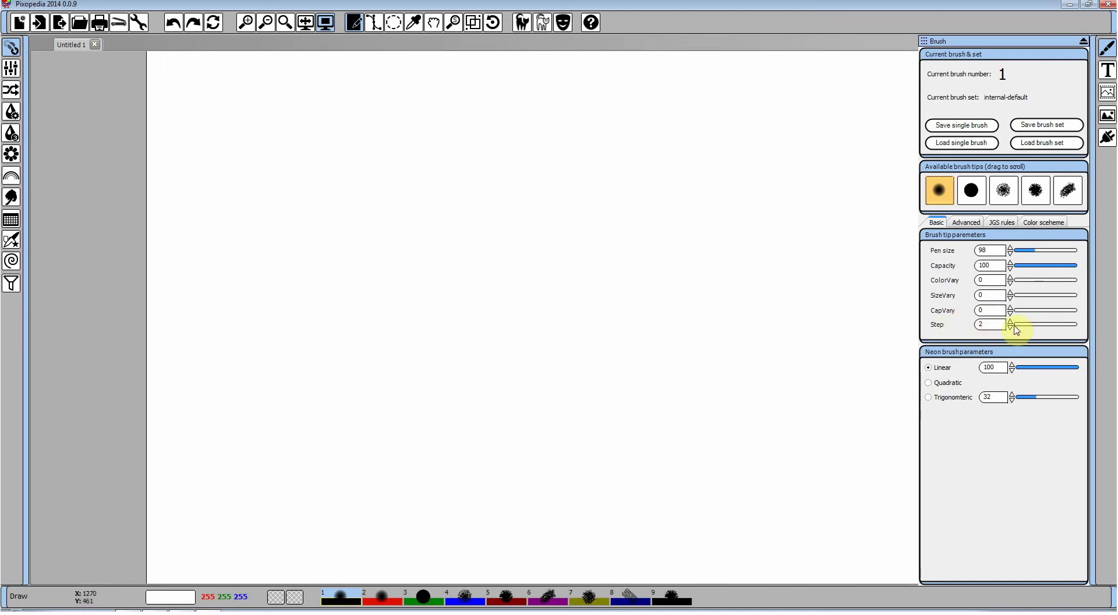
{"action": "mouse_move", "coordinate": [270, 178]}
{"action": "left_mouse_down"}
{"action": "mouse_move", "coordinate": [628, 138]}
{"action": "mouse_move", "coordinate": [685, 139]}
{"action": "left_mouse_up"}
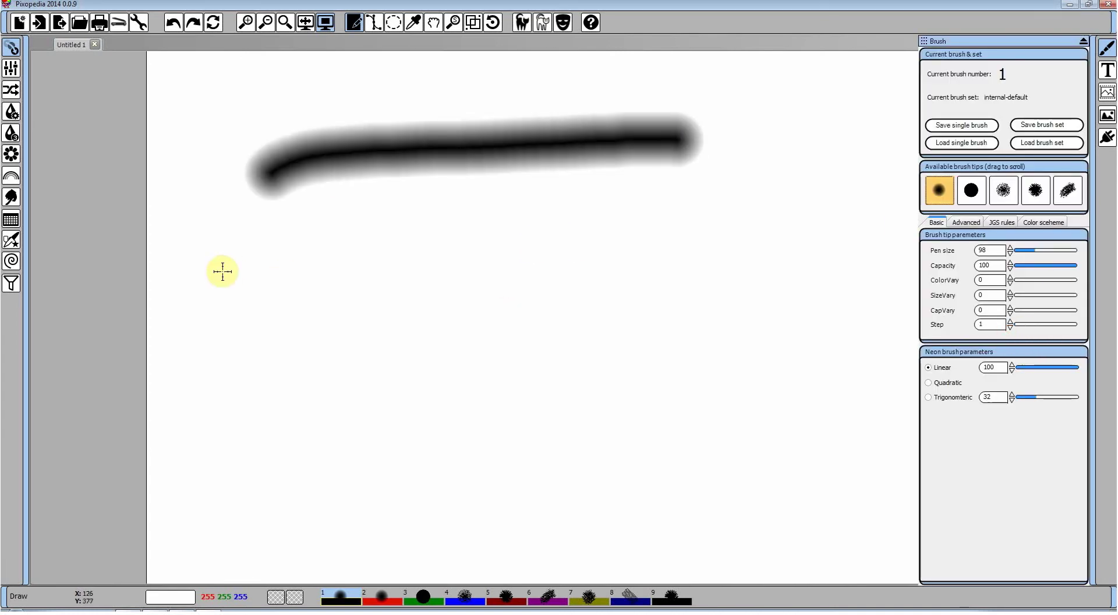
{"action": "mouse_move", "coordinate": [228, 275]}
{"action": "left_mouse_down"}
{"action": "mouse_move", "coordinate": [327, 246]}
{"action": "mouse_move", "coordinate": [763, 242]}
{"action": "left_mouse_up"}
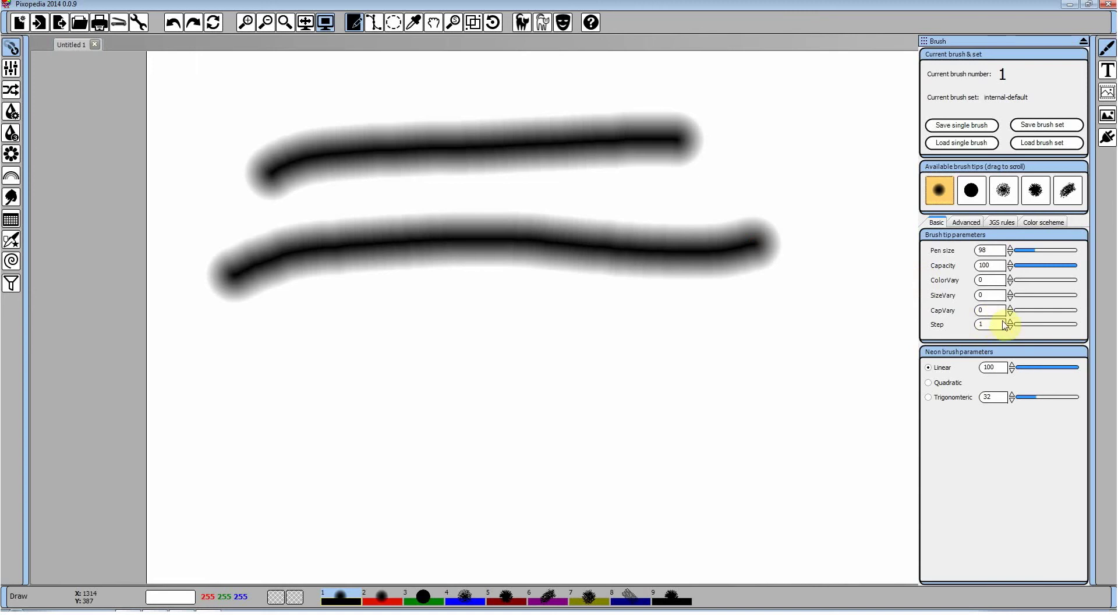
{"action": "left_click", "coordinate": [1011, 322]}
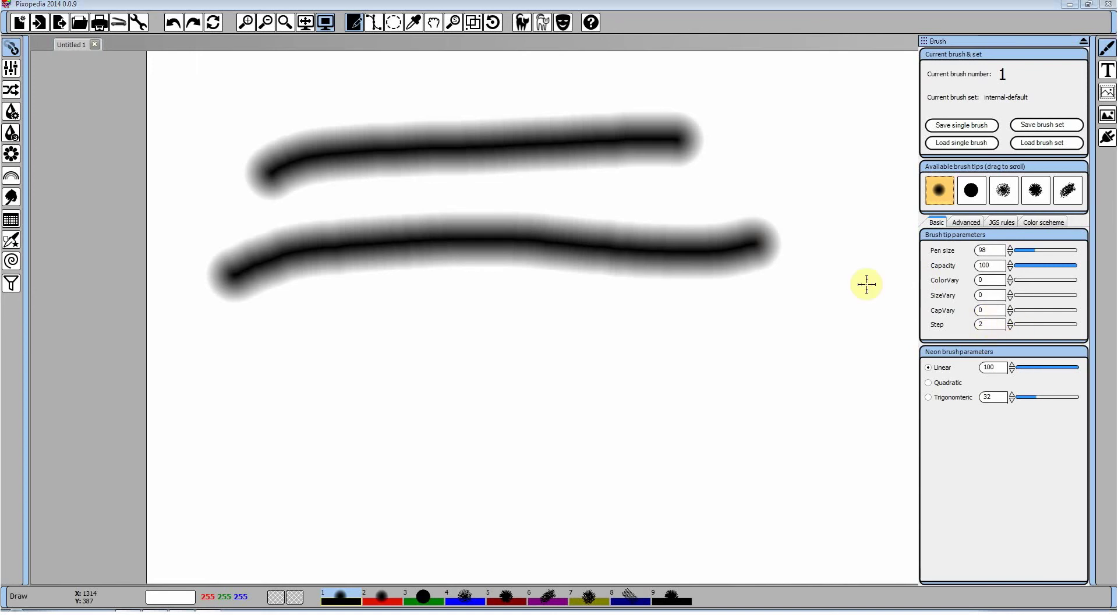
{"action": "left_click", "coordinate": [174, 23]}
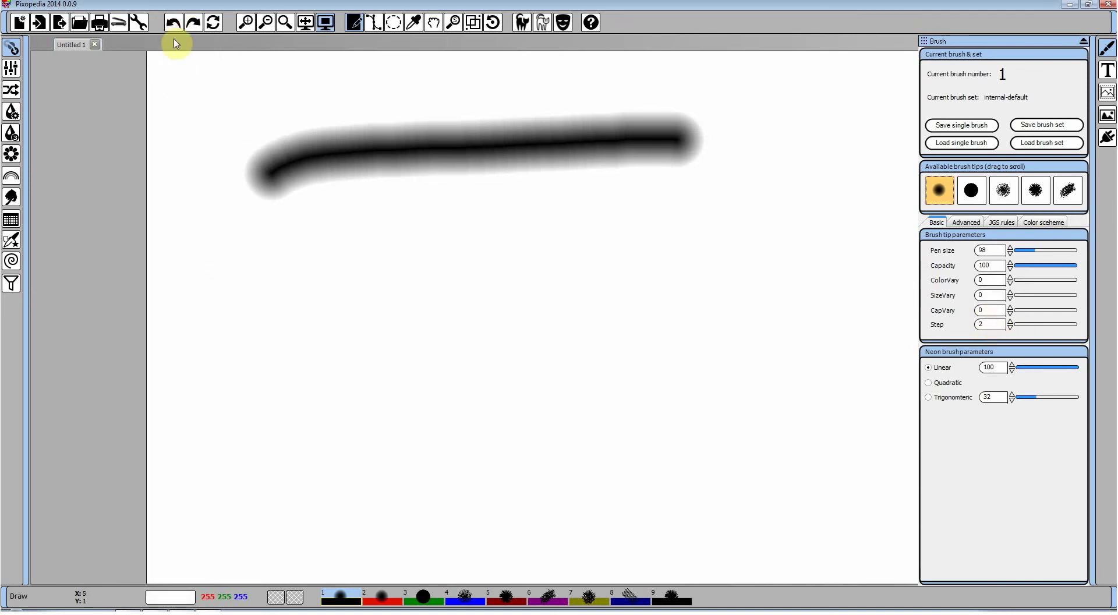
{"action": "left_click", "coordinate": [174, 24]}
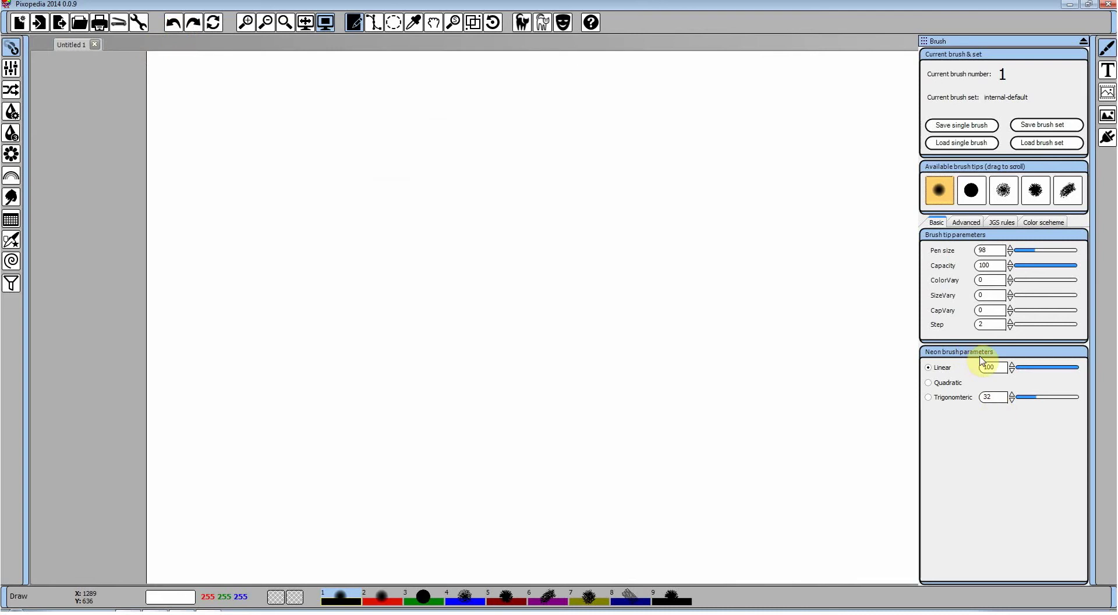
Look at the parameters of the solid round and spray brush tips, reselect the neon tip, and stamp one dab on the canvas.
{"action": "left_click", "coordinate": [970, 191]}
{"action": "left_click", "coordinate": [1005, 191]}
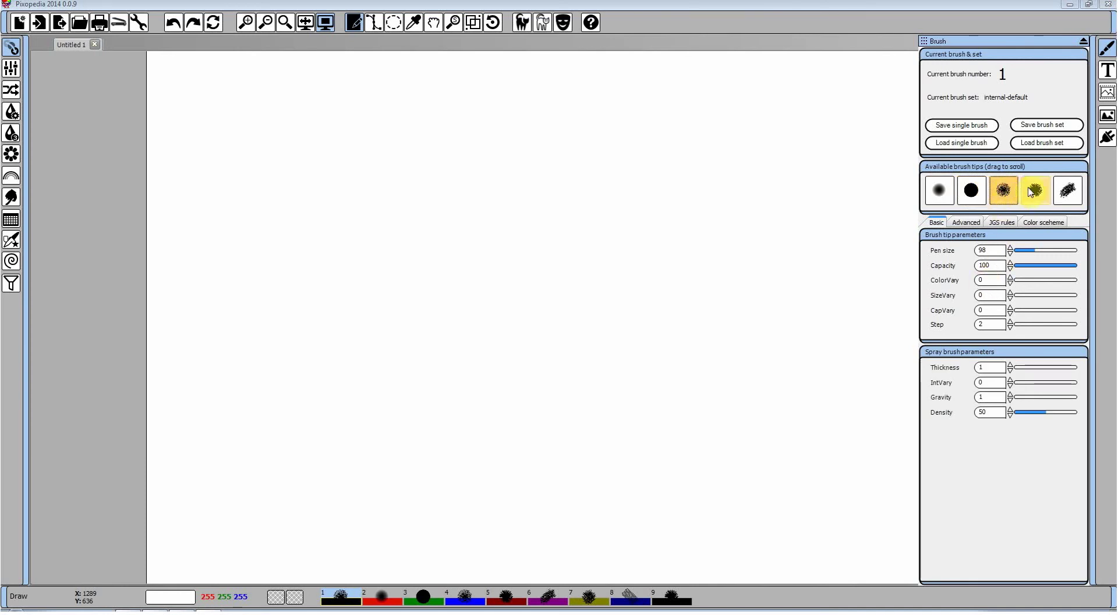
{"action": "left_click", "coordinate": [972, 191]}
{"action": "left_click", "coordinate": [942, 191]}
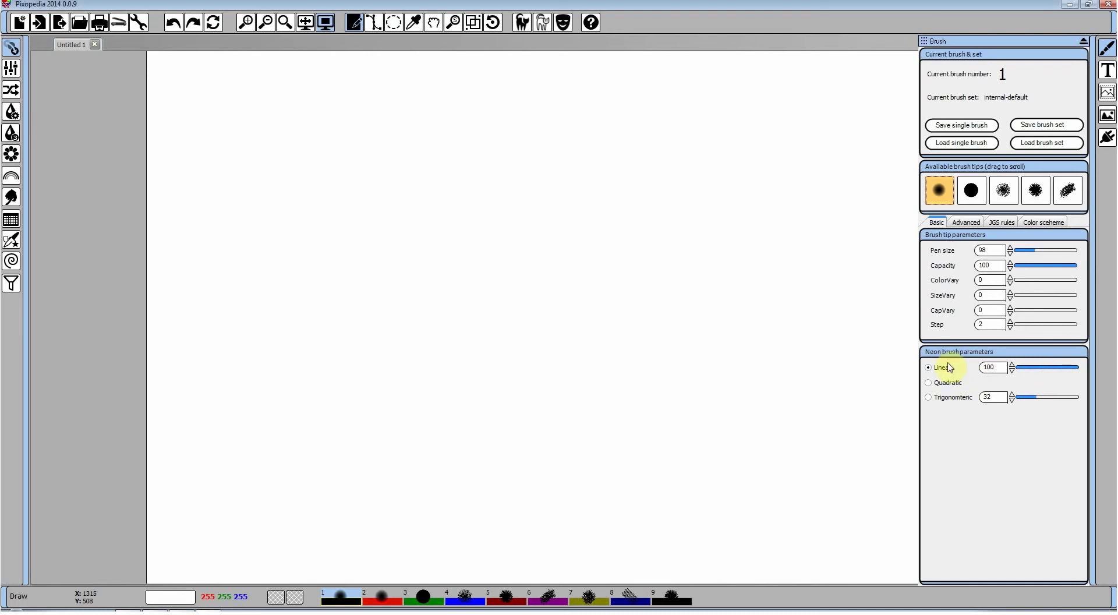
{"action": "left_click", "coordinate": [552, 261]}
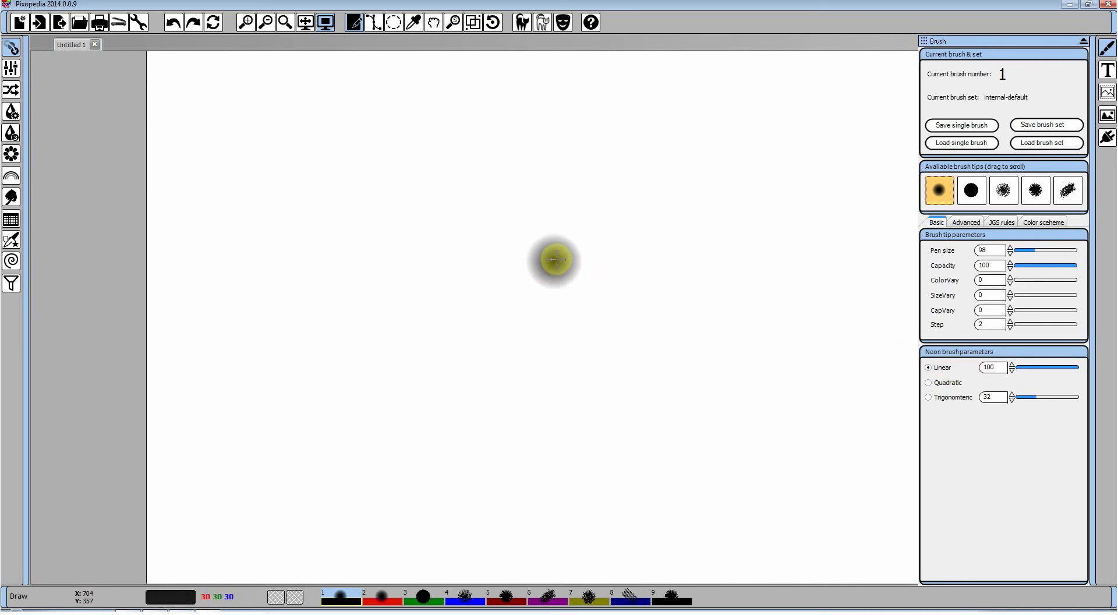
Open the brush-neon1.jpg intensity diagrams and set the neon brush's Linear value to 50.
{"action": "left_click", "coordinate": [39, 23]}
{"action": "left_click", "coordinate": [416, 192]}
{"action": "left_click", "coordinate": [624, 331]}
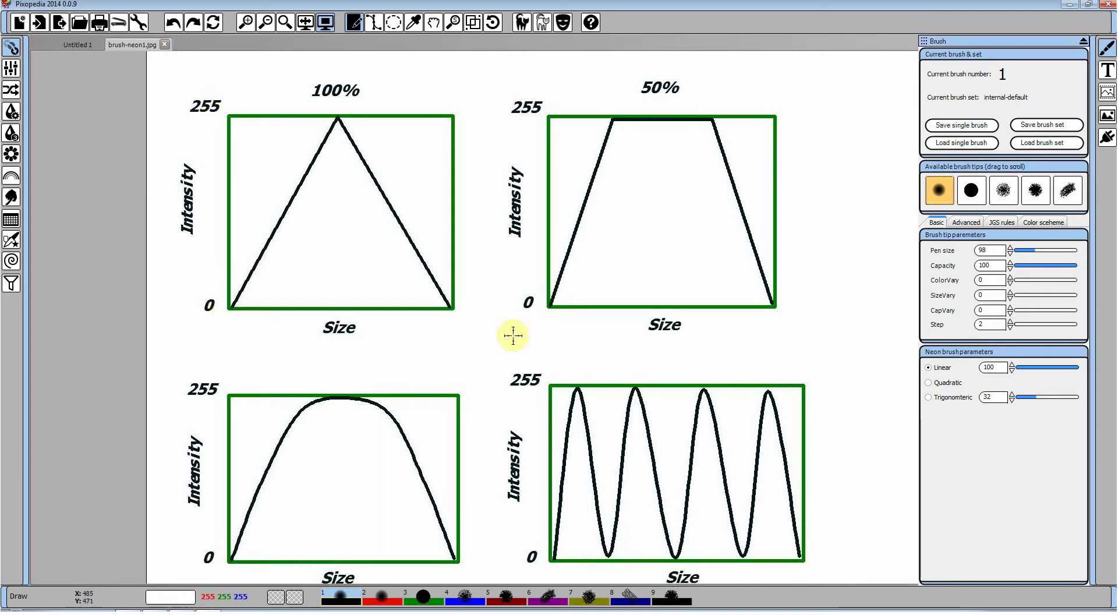
{"action": "left_click_drag", "start_coordinate": [1078, 367], "coordinate": [1075, 369]}
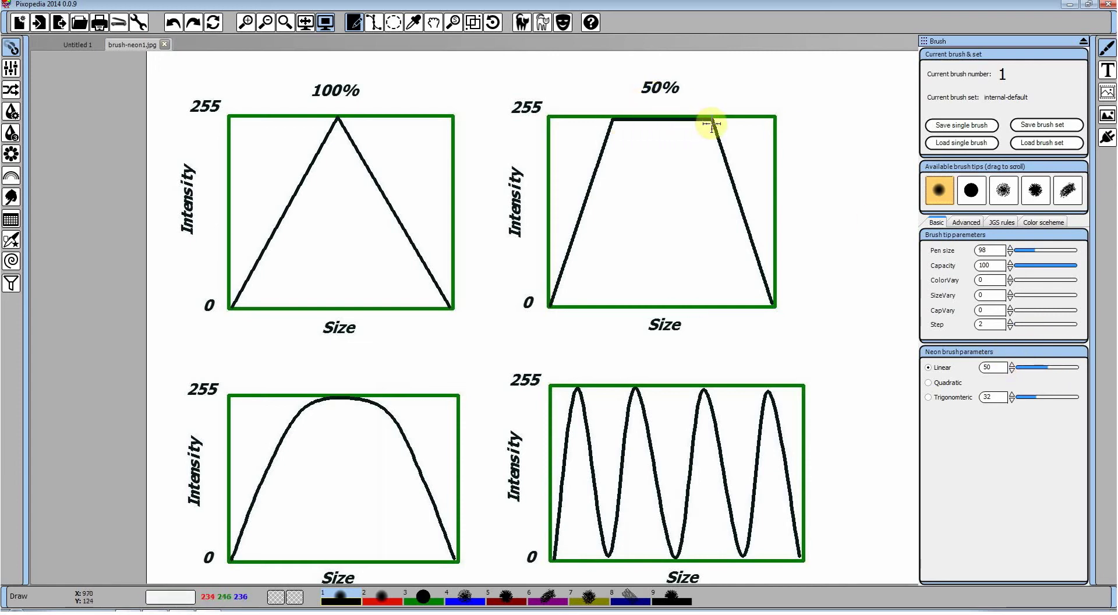
Return to the Untitled 1 image, set the Linear value to 100, and undo the single dab.
{"action": "left_click", "coordinate": [72, 46]}
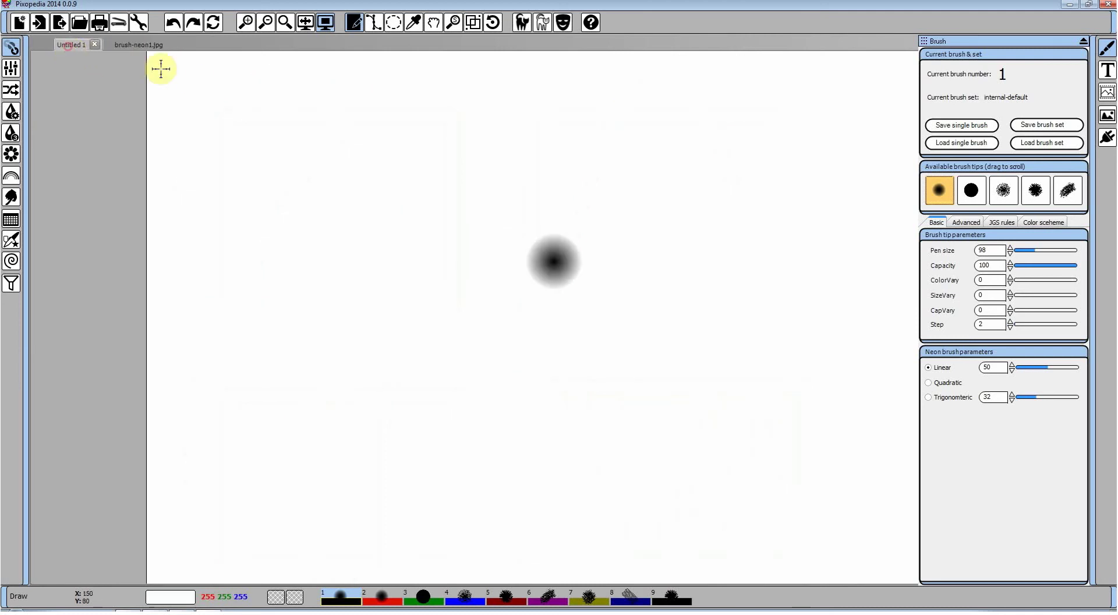
{"action": "left_click_drag", "start_coordinate": [1036, 367], "coordinate": [1078, 367]}
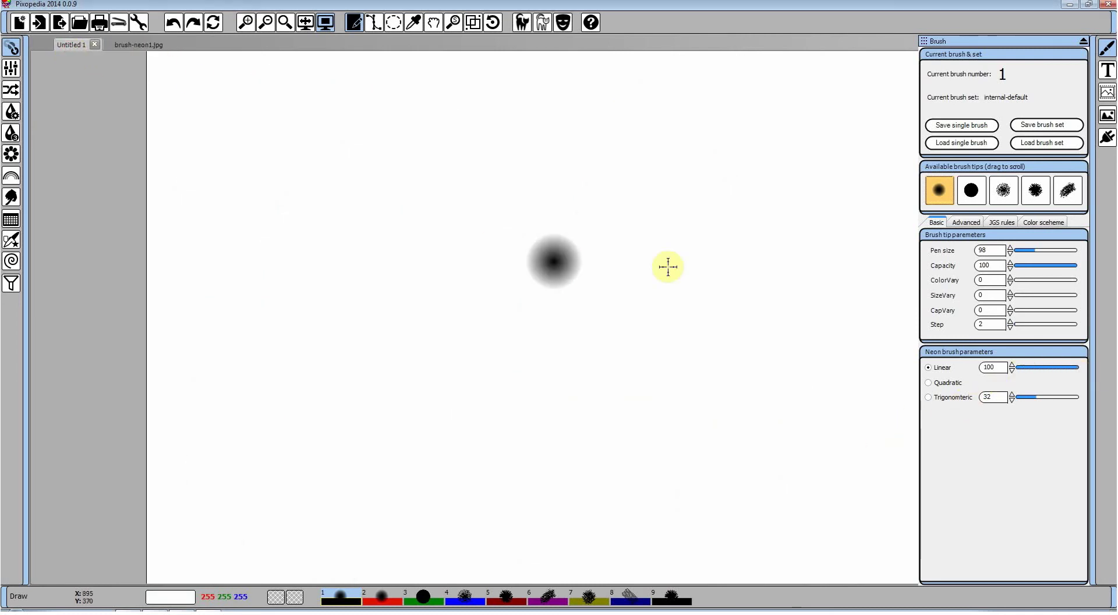
{"action": "left_click", "coordinate": [172, 23]}
Draw three freehand strokes one below another with Linear at 100, 50 and 1, and undo all three.
{"action": "mouse_move", "coordinate": [401, 240]}
{"action": "left_mouse_down"}
{"action": "mouse_move", "coordinate": [613, 152]}
{"action": "mouse_move", "coordinate": [766, 136]}
{"action": "left_mouse_up"}
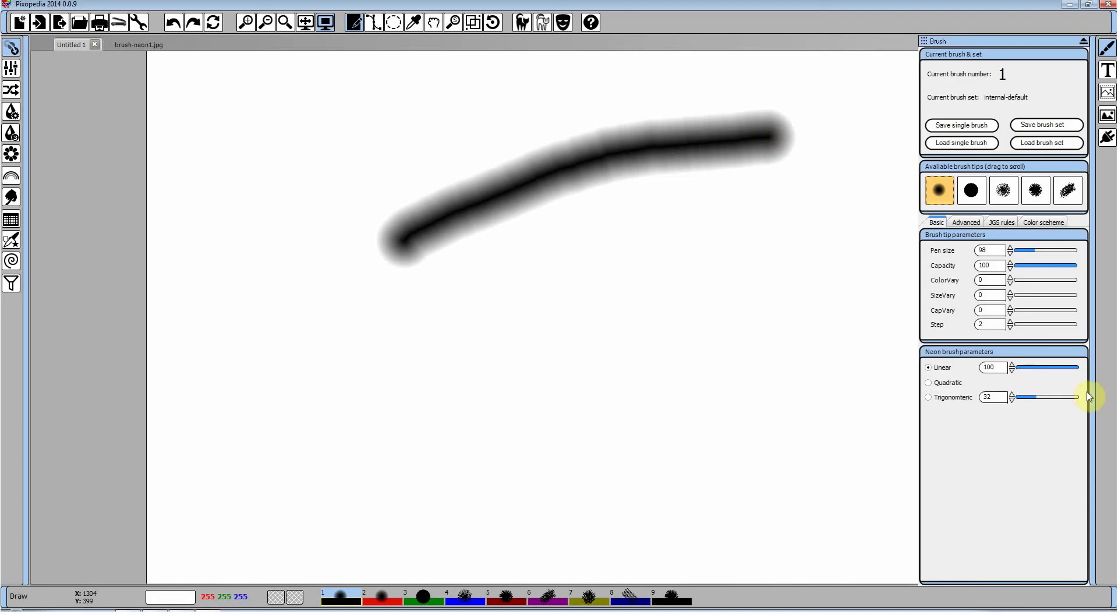
{"action": "left_click", "coordinate": [1077, 368]}
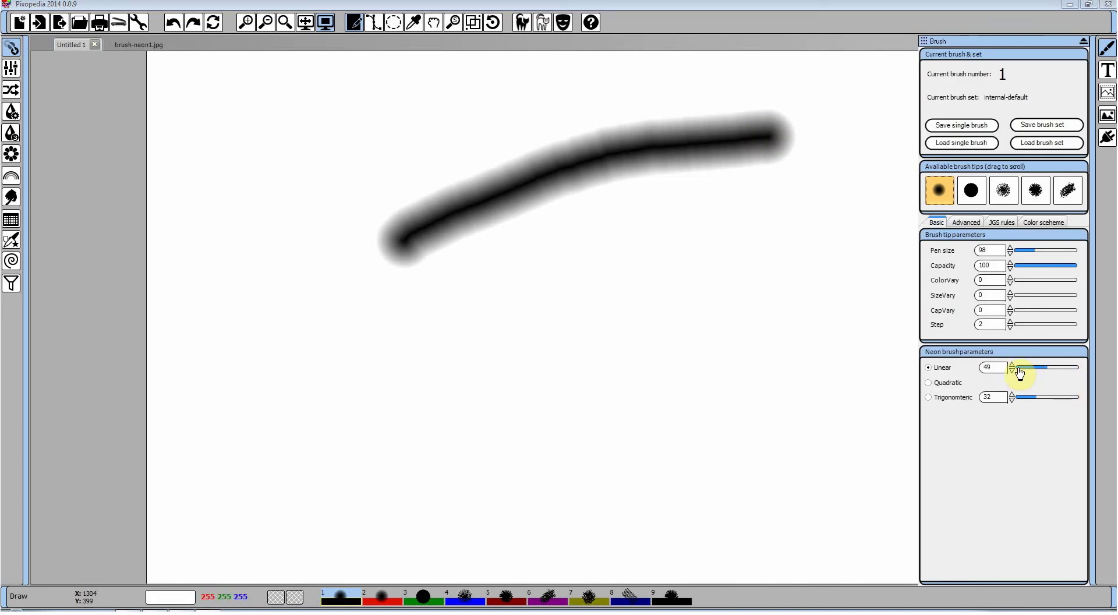
{"action": "mouse_move", "coordinate": [452, 332]}
{"action": "left_mouse_down"}
{"action": "mouse_move", "coordinate": [566, 275]}
{"action": "mouse_move", "coordinate": [705, 235]}
{"action": "left_mouse_up"}
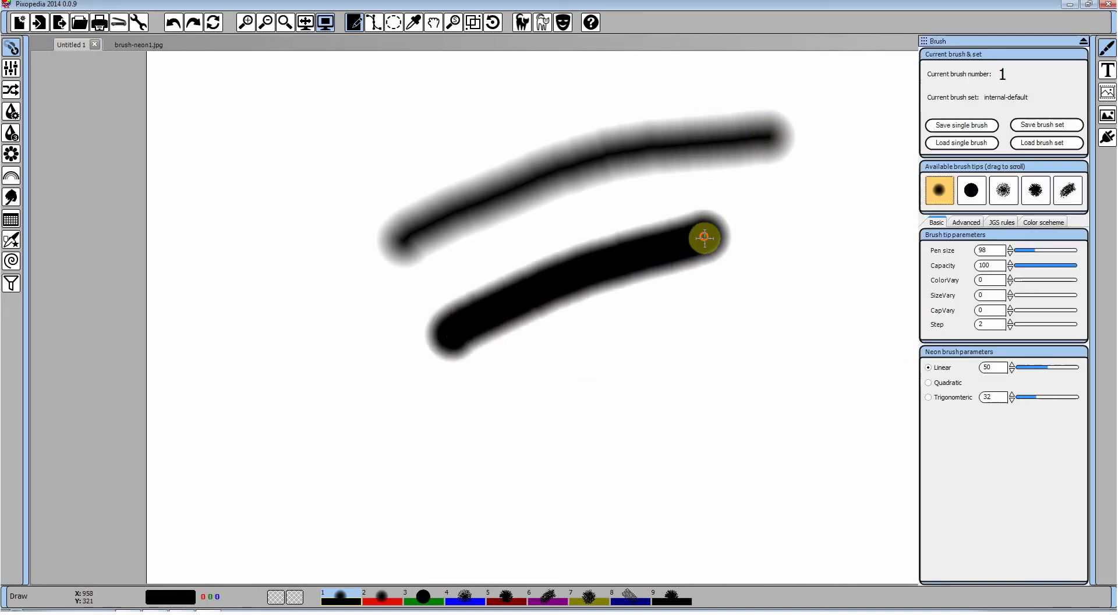
{"action": "left_click", "coordinate": [1030, 373]}
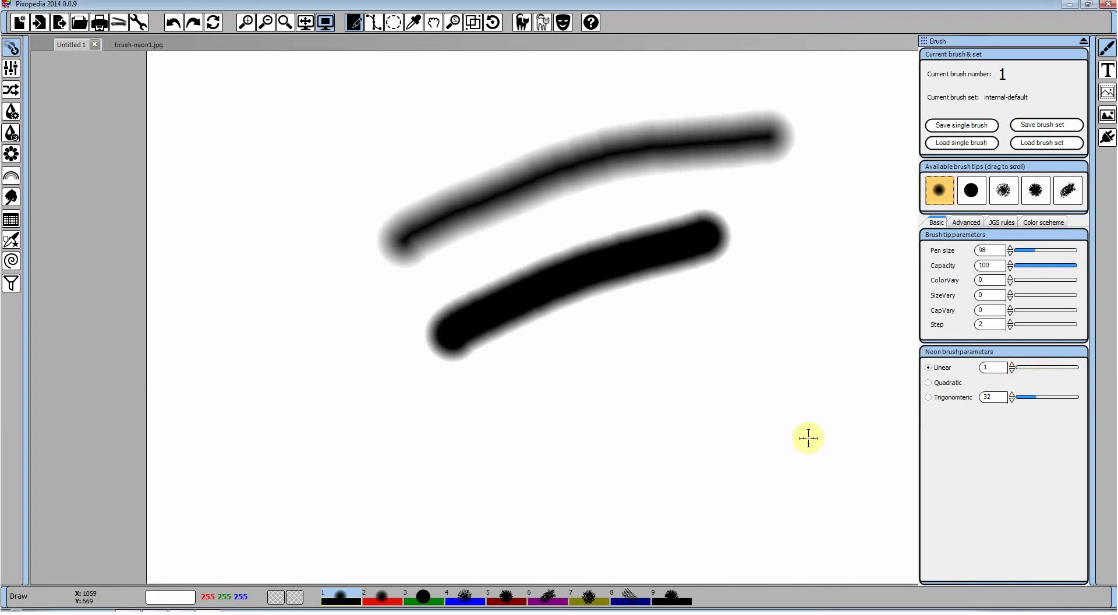
{"action": "mouse_move", "coordinate": [430, 462]}
{"action": "left_mouse_down"}
{"action": "mouse_move", "coordinate": [655, 411]}
{"action": "mouse_move", "coordinate": [759, 363]}
{"action": "mouse_move", "coordinate": [825, 291]}
{"action": "mouse_move", "coordinate": [814, 182]}
{"action": "mouse_move", "coordinate": [805, 323]}
{"action": "mouse_move", "coordinate": [775, 433]}
{"action": "mouse_move", "coordinate": [687, 486]}
{"action": "left_mouse_up"}
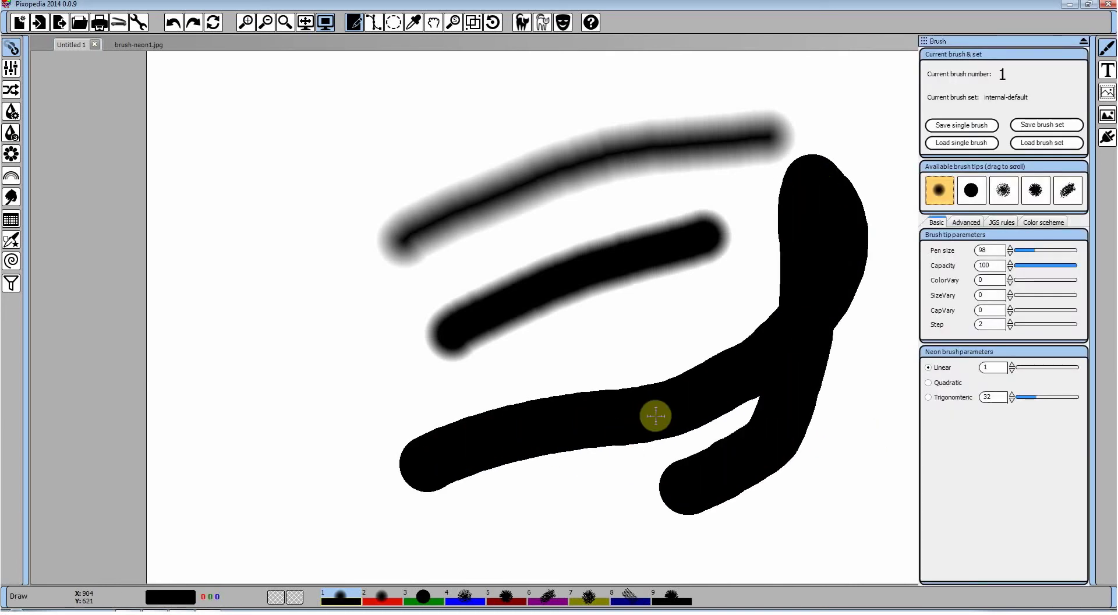
{"action": "left_click", "coordinate": [174, 26]}
{"action": "left_click", "coordinate": [176, 26]}
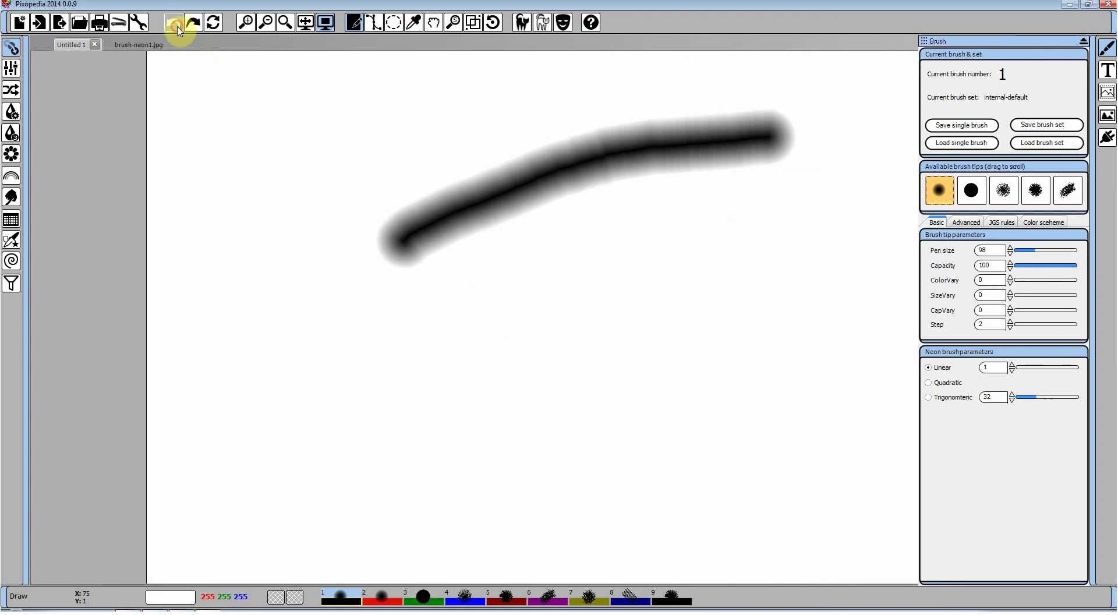
{"action": "left_click", "coordinate": [175, 26]}
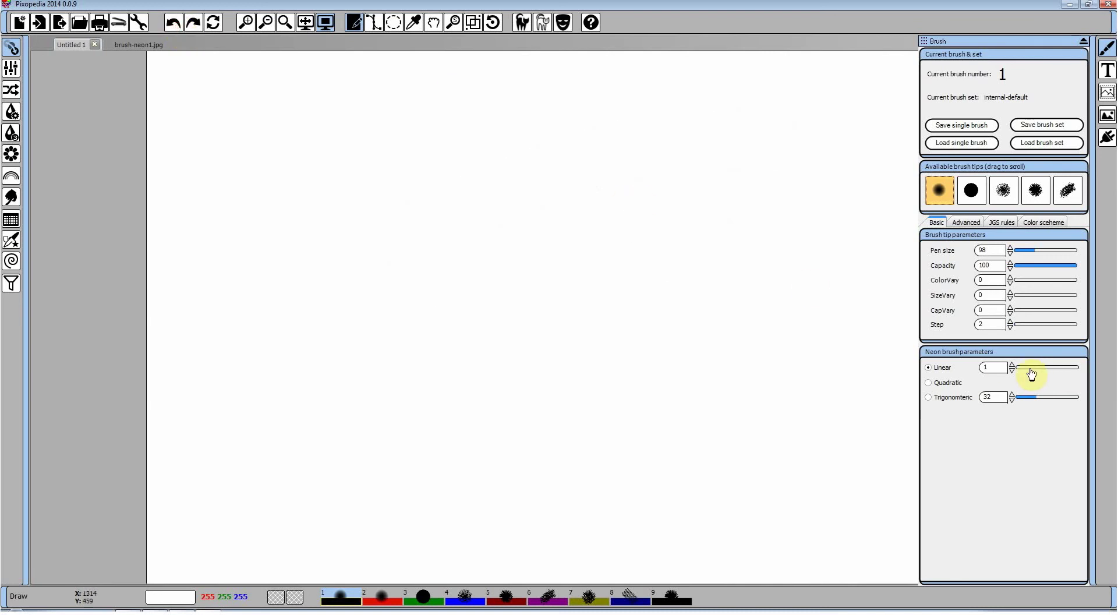
Restore Linear to 100, switch the neon brush to Quadratic, and show the brush-neon1.jpg diagrams.
{"action": "left_click_drag", "start_coordinate": [1032, 368], "coordinate": [1090, 369]}
{"action": "left_click", "coordinate": [958, 383]}
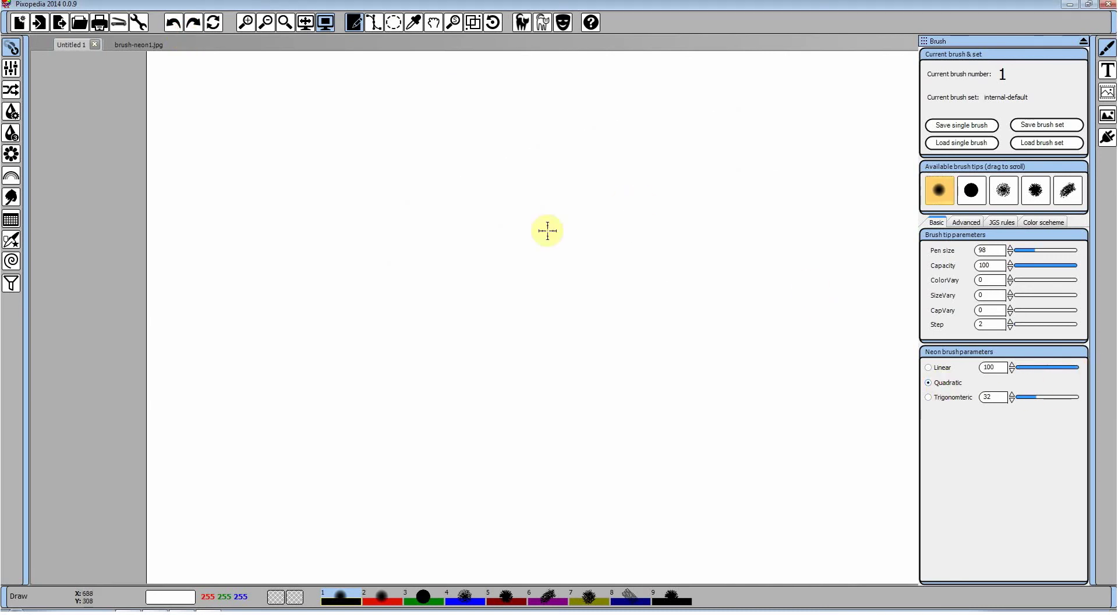
{"action": "left_click", "coordinate": [131, 45]}
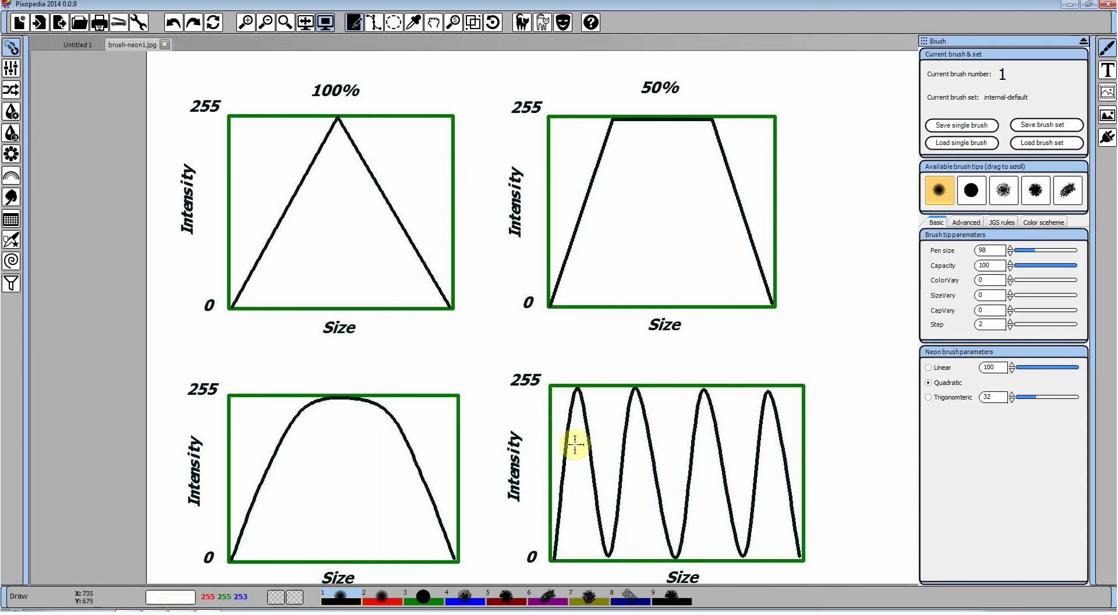
Switch the neon brush to Trigonometric, return to the Untitled 1 image, and lower the Trigonometric value to 3.
{"action": "left_click", "coordinate": [929, 398]}
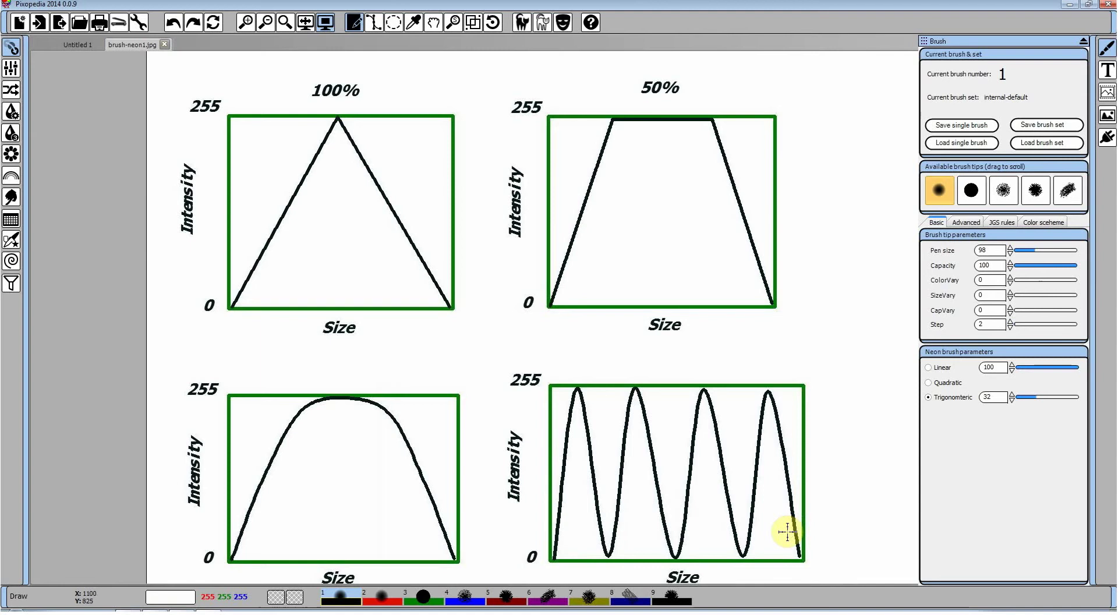
{"action": "left_click", "coordinate": [72, 45]}
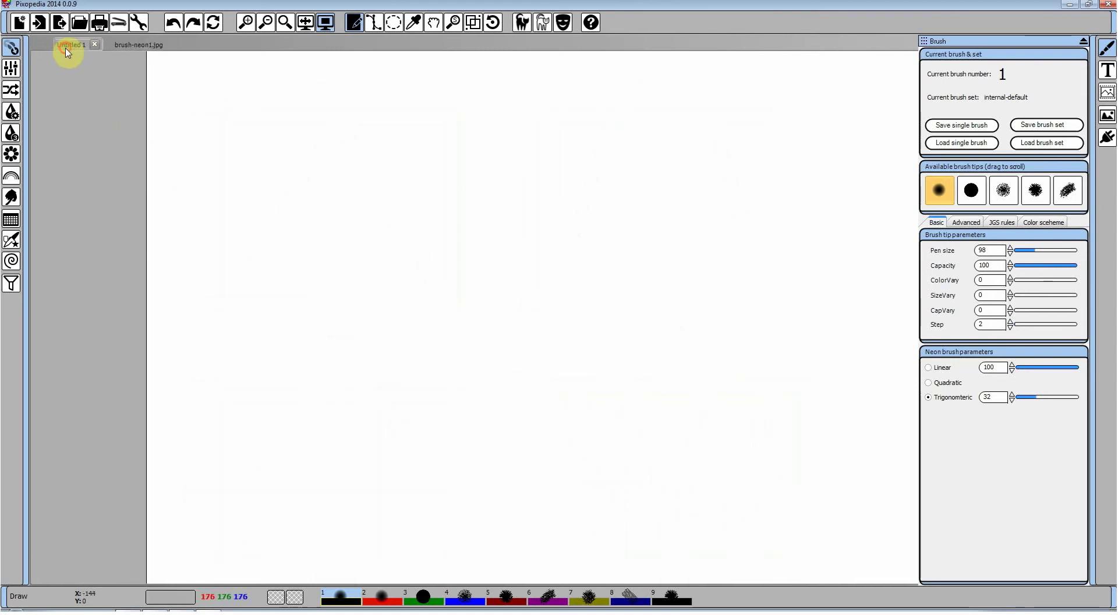
{"action": "left_click", "coordinate": [1033, 399]}
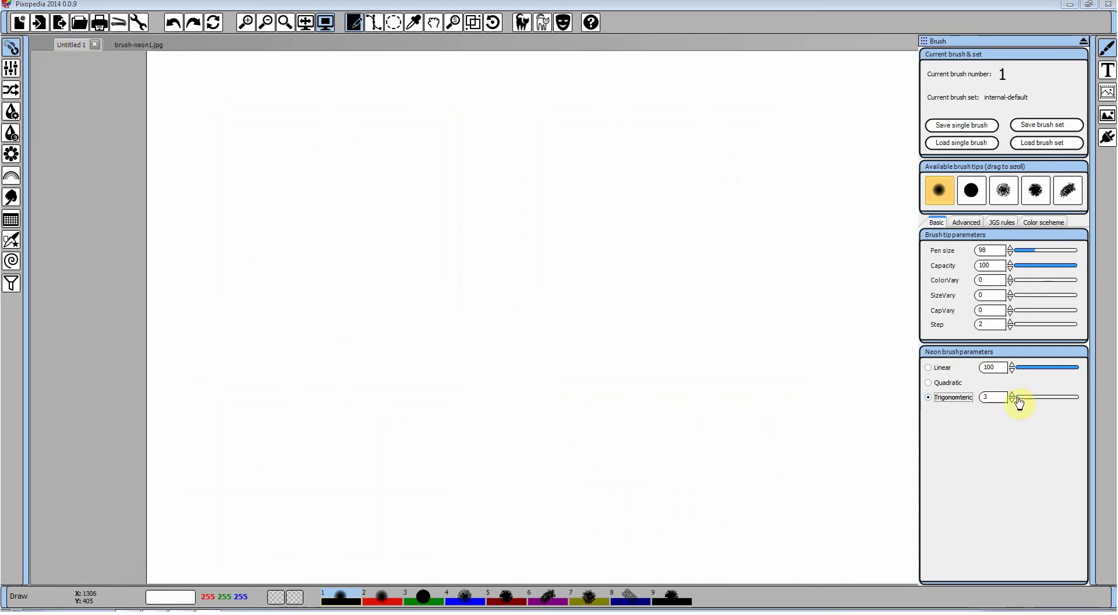
Stamp three separate test dabs on the Untitled 1 image with Trigonometric raised to 6 and 12, consulting the brush-neon1.jpg diagrams in between.
{"action": "left_click", "coordinate": [447, 173]}
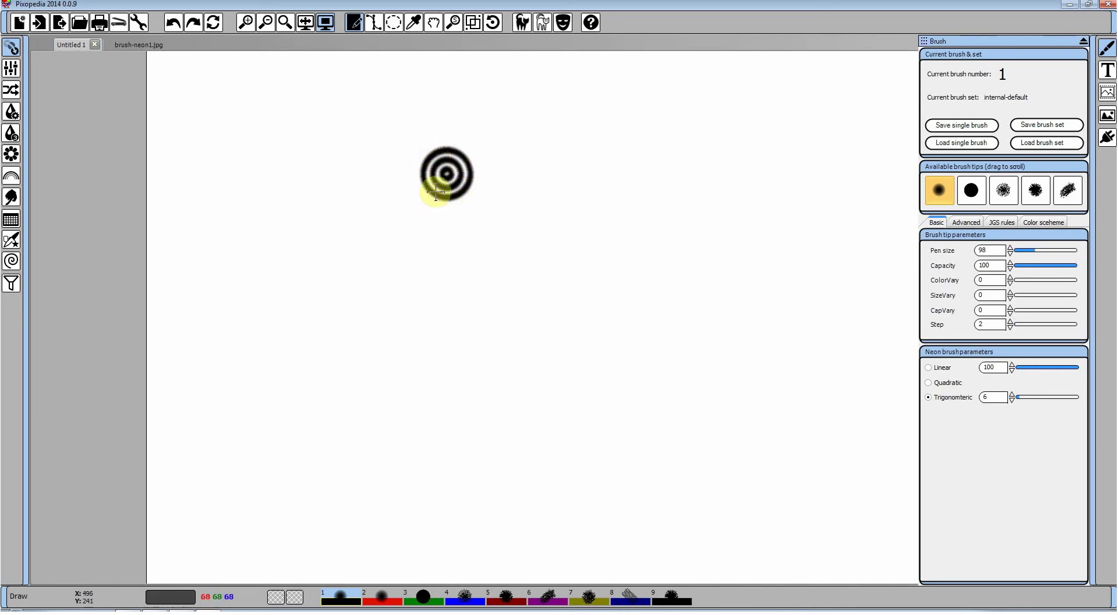
{"action": "left_click", "coordinate": [126, 44]}
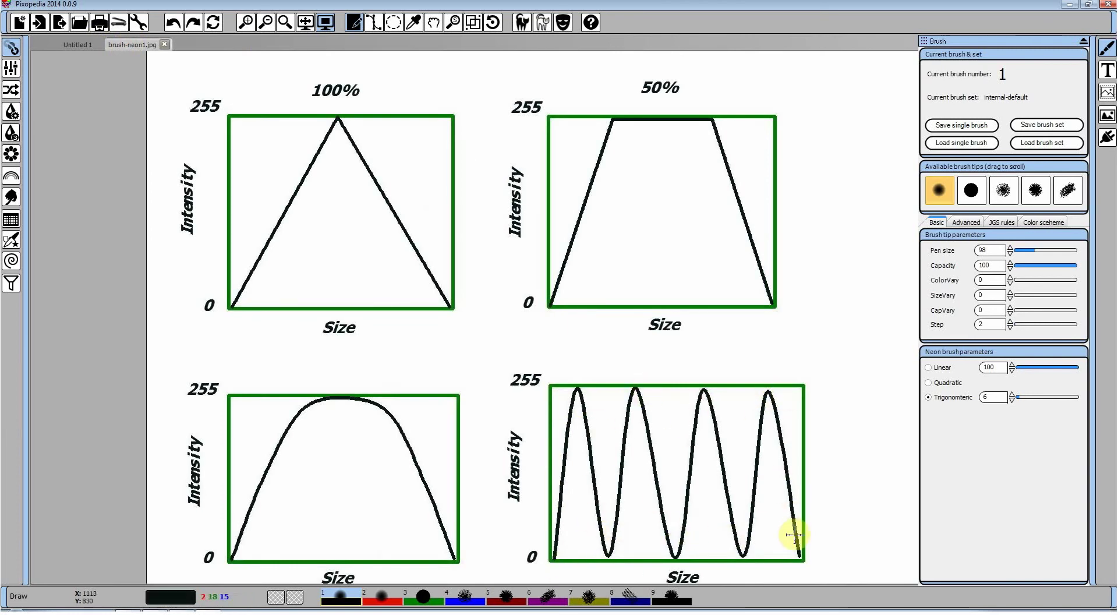
{"action": "left_click", "coordinate": [65, 44]}
{"action": "left_click", "coordinate": [537, 191]}
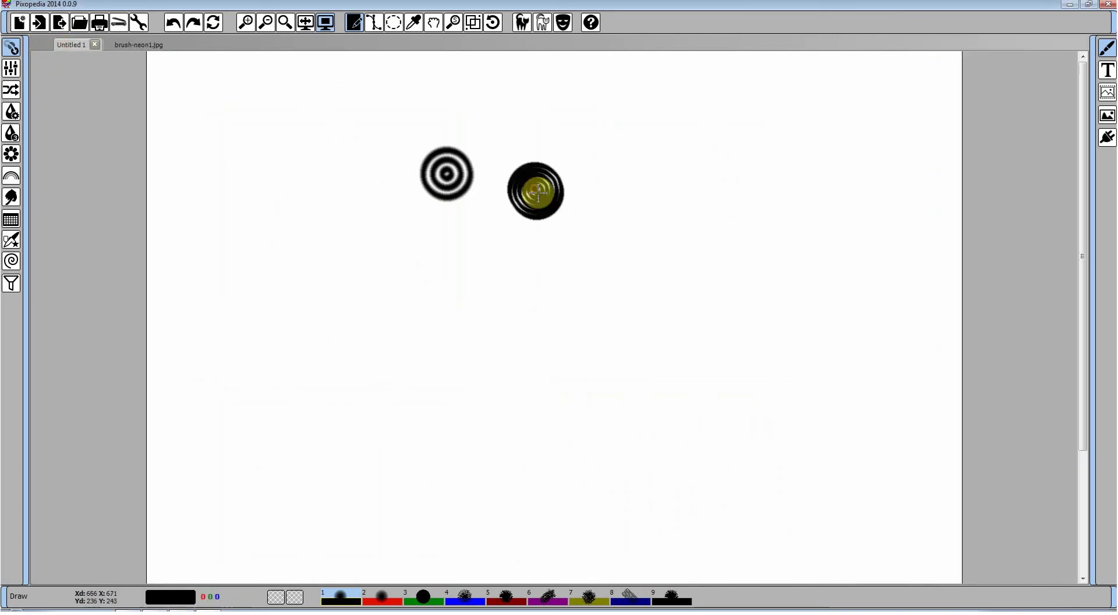
{"action": "left_click", "coordinate": [623, 229]}
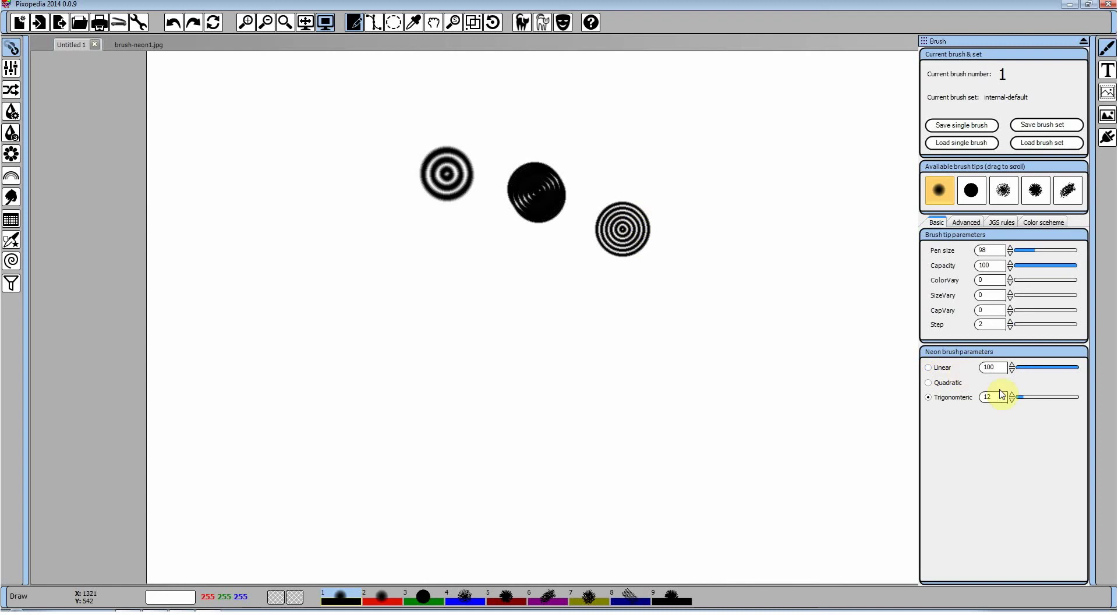
Draw a long looping freehand stroke with Trigonometric at 12, and undo it along with the three dabs.
{"action": "mouse_move", "coordinate": [344, 263]}
{"action": "left_mouse_down"}
{"action": "mouse_move", "coordinate": [380, 260]}
{"action": "mouse_move", "coordinate": [500, 315]}
{"action": "mouse_move", "coordinate": [640, 310]}
{"action": "mouse_move", "coordinate": [637, 259]}
{"action": "mouse_move", "coordinate": [510, 302]}
{"action": "mouse_move", "coordinate": [496, 375]}
{"action": "mouse_move", "coordinate": [433, 432]}
{"action": "mouse_move", "coordinate": [308, 365]}
{"action": "mouse_move", "coordinate": [447, 373]}
{"action": "mouse_move", "coordinate": [570, 429]}
{"action": "mouse_move", "coordinate": [728, 326]}
{"action": "mouse_move", "coordinate": [623, 291]}
{"action": "mouse_move", "coordinate": [520, 373]}
{"action": "mouse_move", "coordinate": [345, 165]}
{"action": "mouse_move", "coordinate": [508, 120]}
{"action": "mouse_move", "coordinate": [665, 154]}
{"action": "mouse_move", "coordinate": [815, 117]}
{"action": "mouse_move", "coordinate": [754, 228]}
{"action": "mouse_move", "coordinate": [775, 358]}
{"action": "mouse_move", "coordinate": [667, 349]}
{"action": "mouse_move", "coordinate": [654, 192]}
{"action": "mouse_move", "coordinate": [567, 198]}
{"action": "left_mouse_up"}
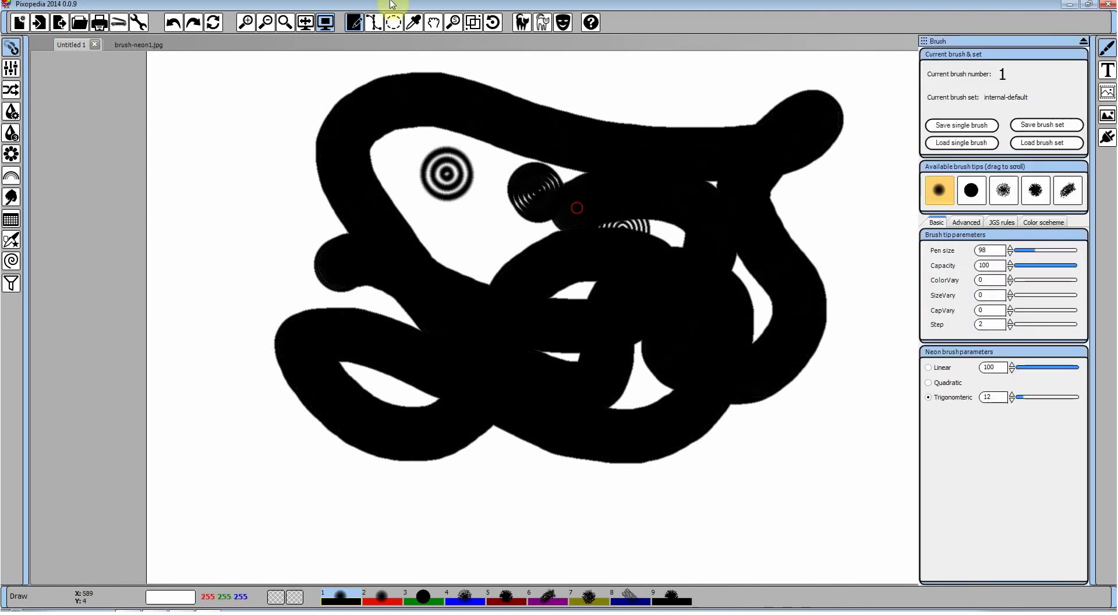
{"action": "left_click", "coordinate": [174, 22]}
{"action": "left_click", "coordinate": [174, 22]}
{"action": "left_click", "coordinate": [174, 22]}
{"action": "left_click", "coordinate": [174, 22]}
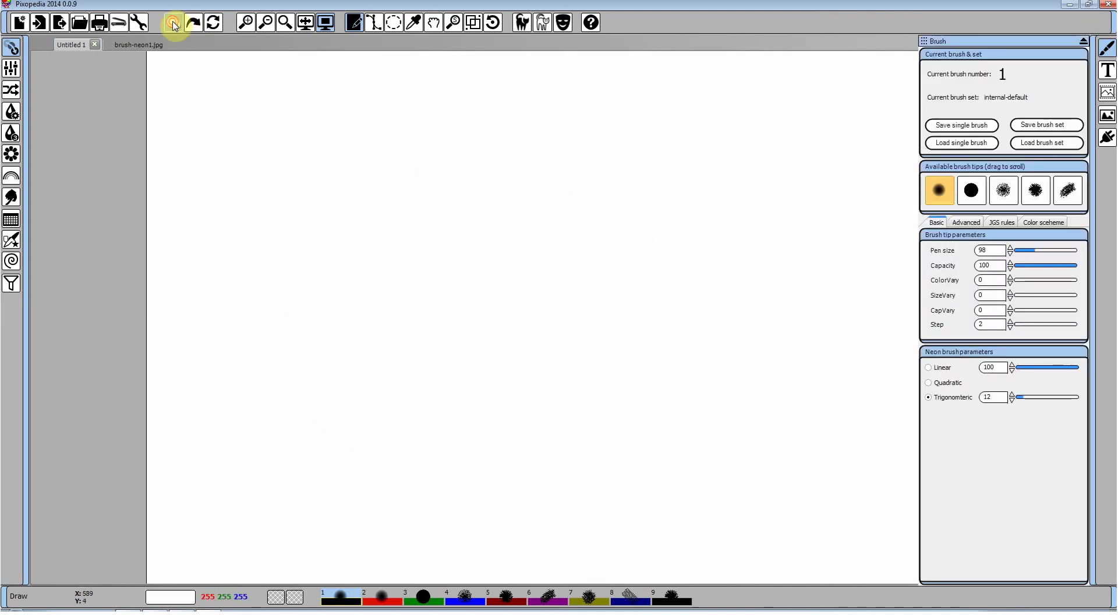
Set the brush Step to 49, draw one curved freehand stroke across the canvas, and undo it.
{"action": "left_click_drag", "start_coordinate": [1022, 328], "coordinate": [1044, 330]}
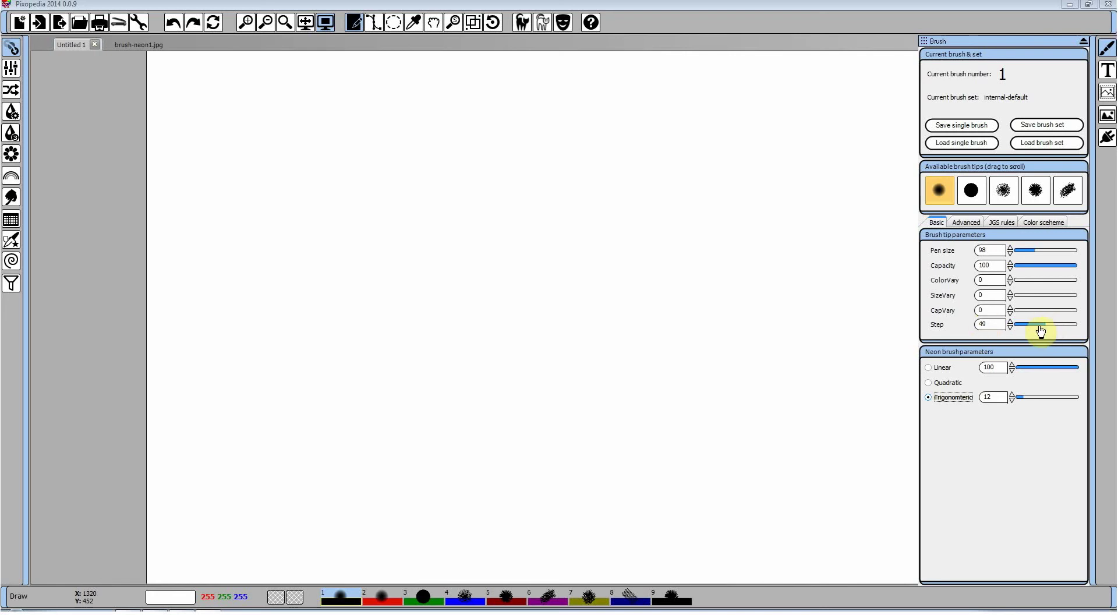
{"action": "mouse_move", "coordinate": [302, 188]}
{"action": "left_mouse_down"}
{"action": "mouse_move", "coordinate": [634, 153]}
{"action": "mouse_move", "coordinate": [760, 290]}
{"action": "mouse_move", "coordinate": [626, 325]}
{"action": "mouse_move", "coordinate": [352, 245]}
{"action": "left_mouse_up"}
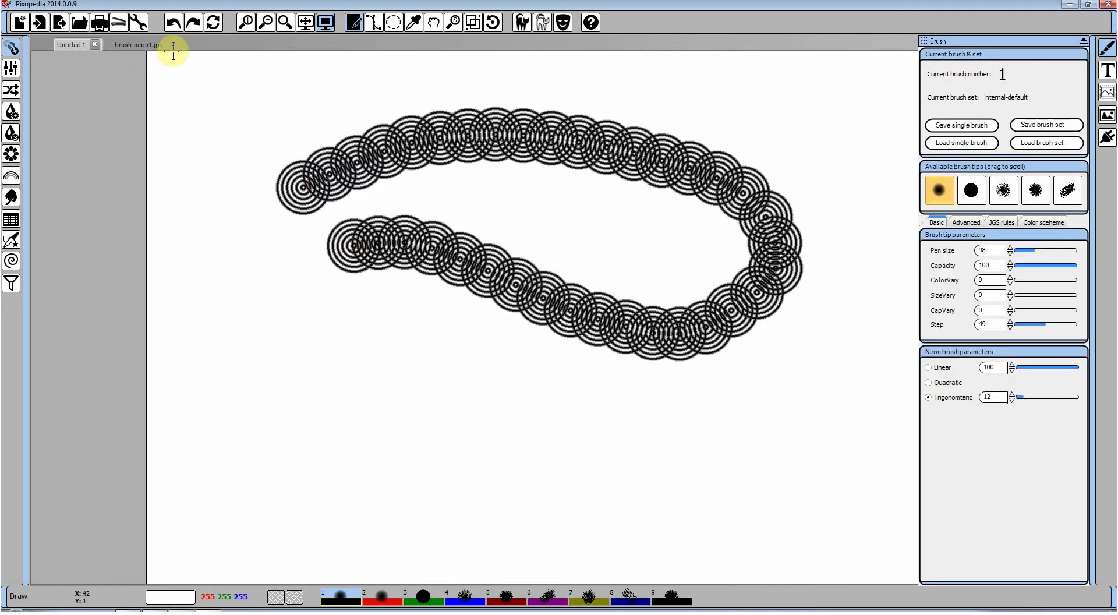
{"action": "left_click", "coordinate": [174, 23]}
Switch the drawing shape to Ellipse outlined, draw a wide ellipse in the middle of the canvas, and undo it.
{"action": "right_click", "coordinate": [470, 194]}
{"action": "left_click", "coordinate": [551, 333]}
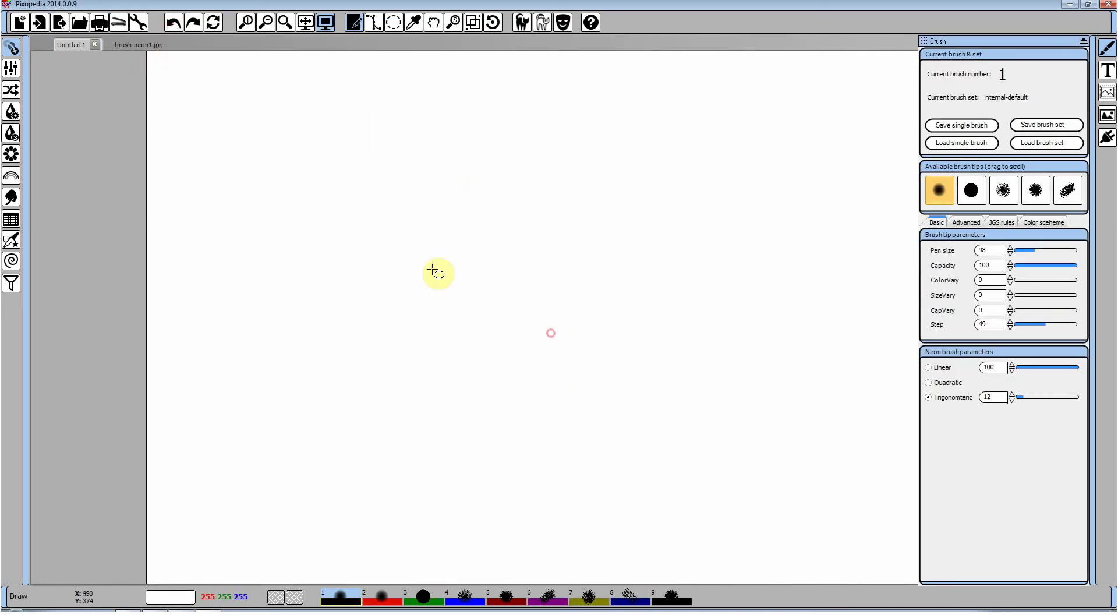
{"action": "mouse_move", "coordinate": [265, 145]}
{"action": "left_mouse_down"}
{"action": "mouse_move", "coordinate": [289, 174]}
{"action": "mouse_move", "coordinate": [801, 458]}
{"action": "left_mouse_up"}
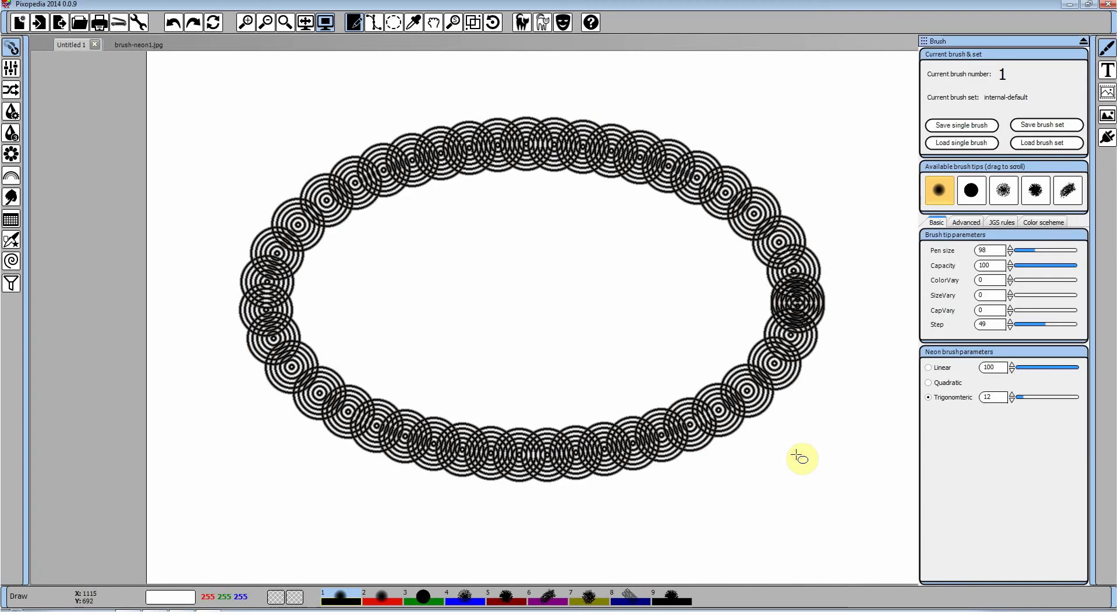
{"action": "left_click", "coordinate": [174, 22]}
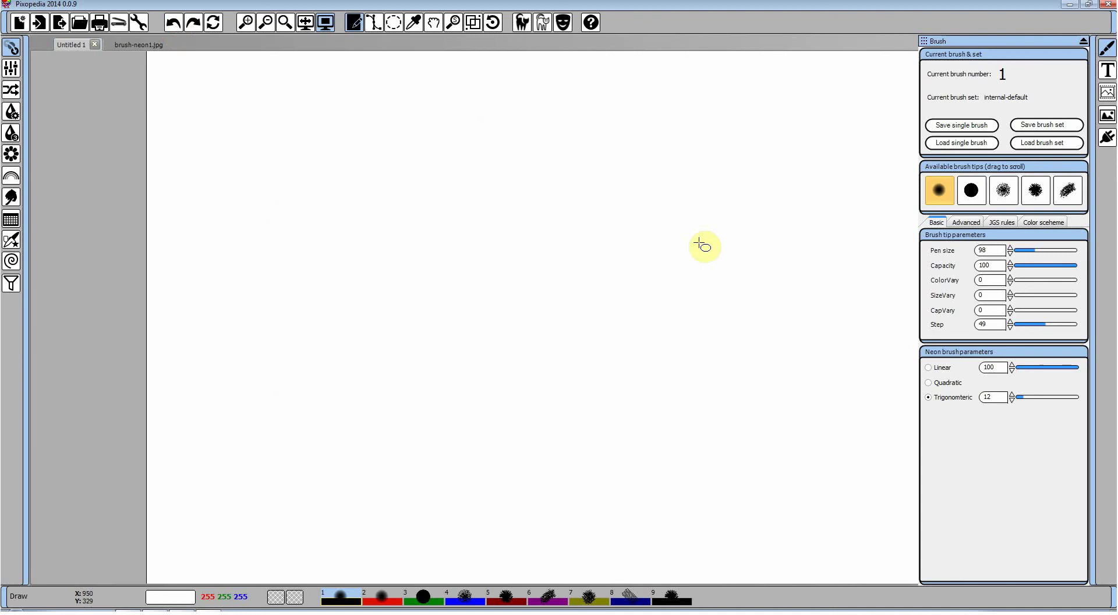
Bring up the brush-neon1.jpg diagrams and close that image.
{"action": "left_click", "coordinate": [137, 46]}
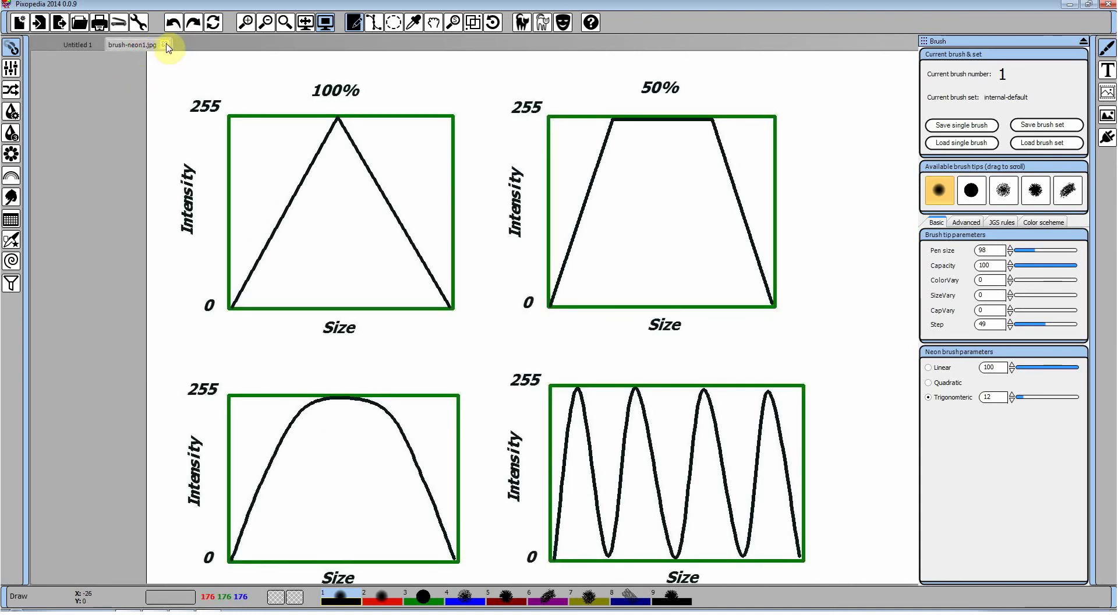
{"action": "left_click", "coordinate": [168, 45]}
Return the drawing shape to Free hand and reset the neon brush to Step 2 with the Linear profile.
{"action": "right_click", "coordinate": [345, 178]}
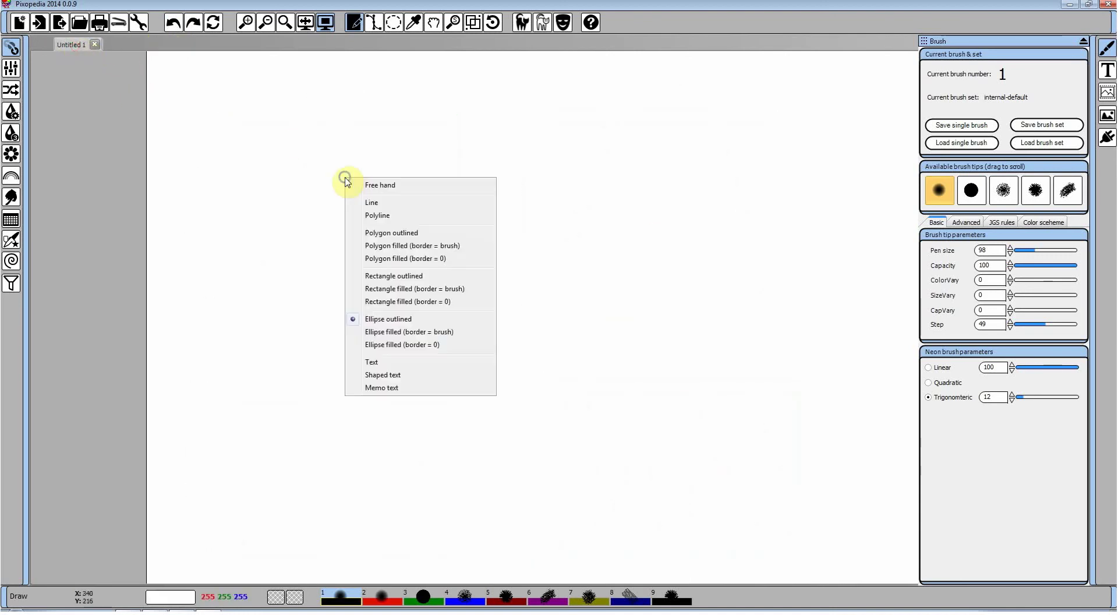
{"action": "left_click", "coordinate": [373, 187]}
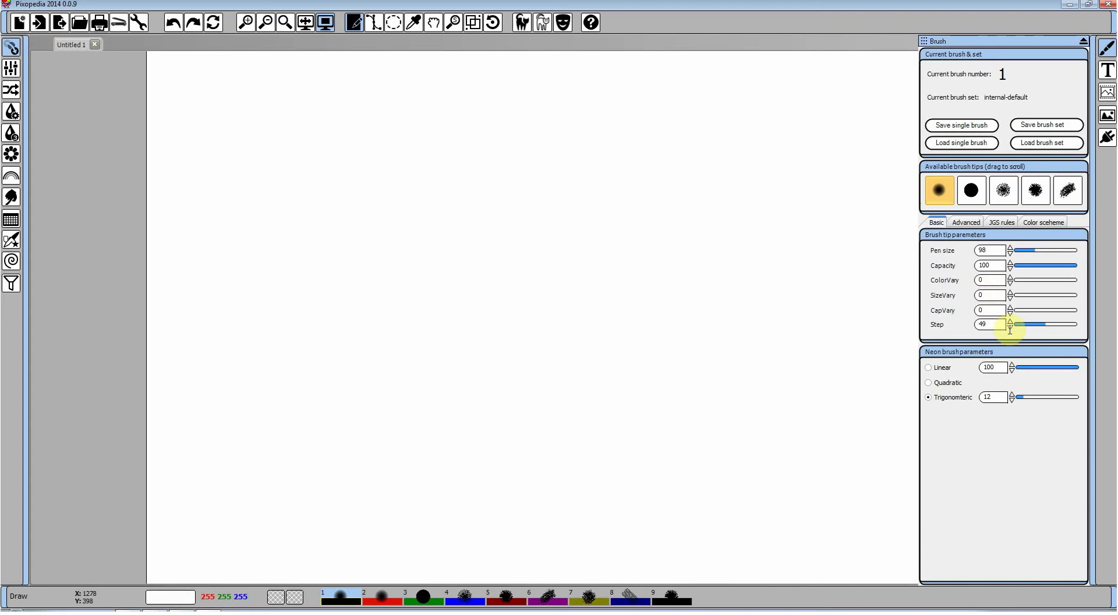
{"action": "left_click_drag", "start_coordinate": [1044, 324], "coordinate": [1011, 326]}
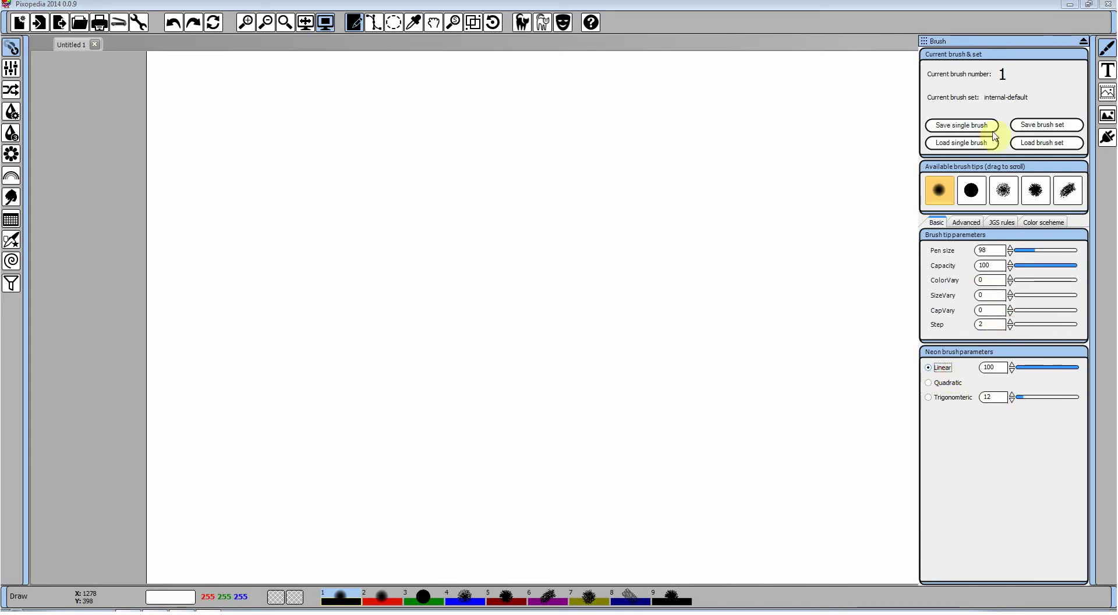
Look through the brush's Advanced and JGS rules settings and show its color scheme options.
{"action": "left_click", "coordinate": [968, 223]}
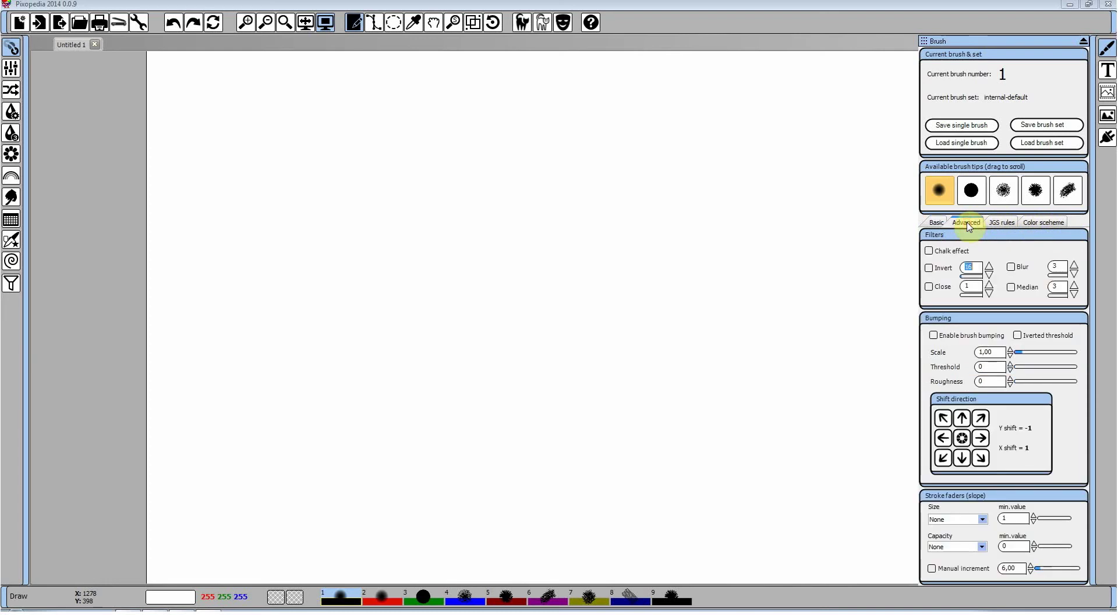
{"action": "left_click", "coordinate": [1004, 228]}
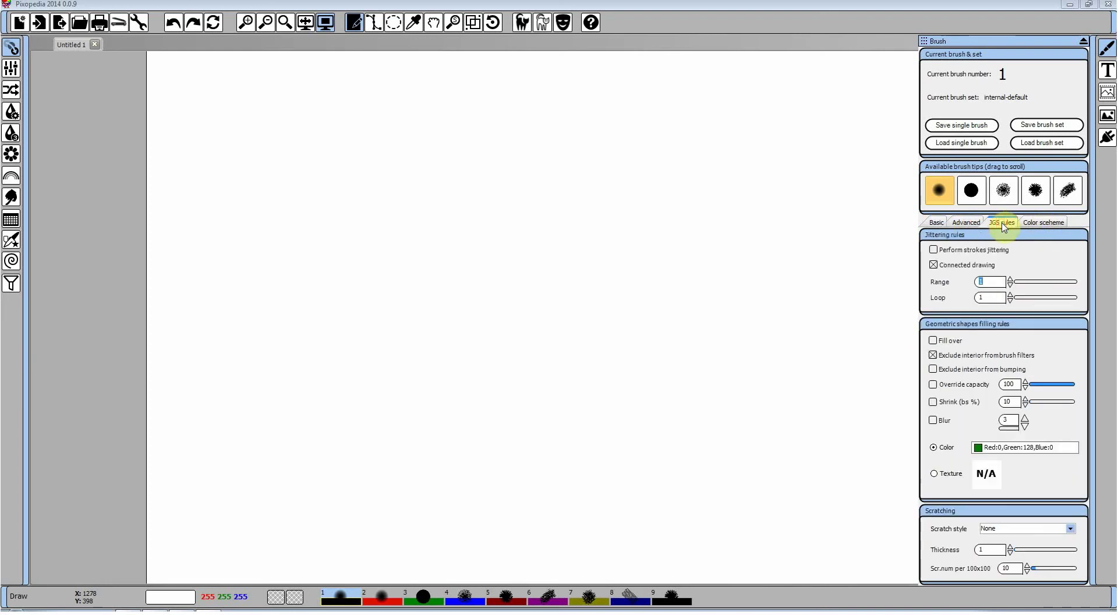
{"action": "left_click", "coordinate": [1038, 226]}
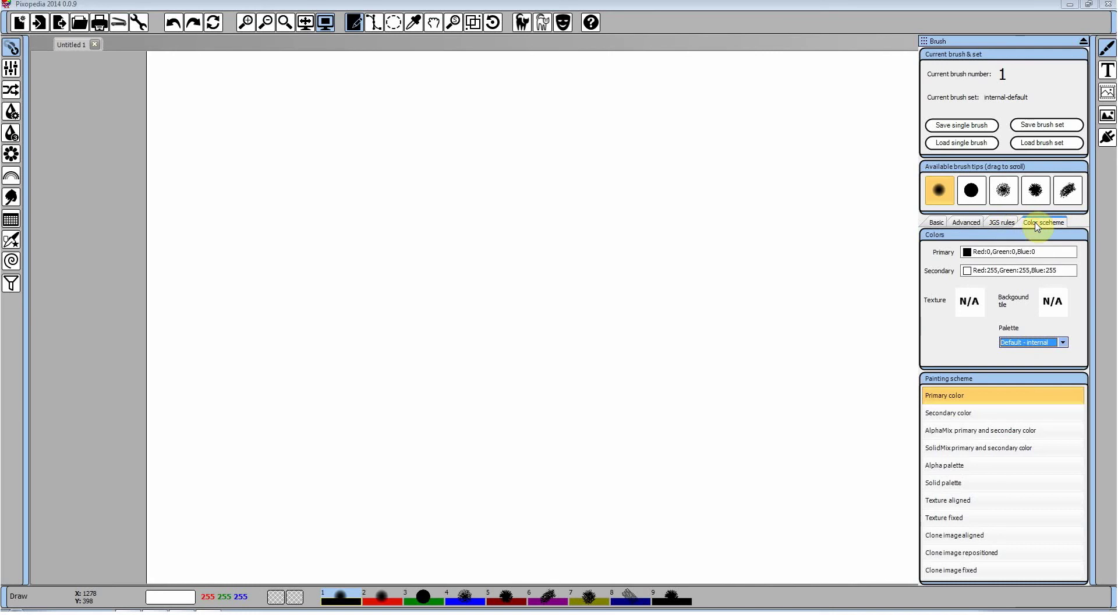
Set the primary color to blue (Red 11, Green 13, Blue 240) and the secondary color to orange (Red 252, Green 126, Blue 0).
{"action": "left_click", "coordinate": [989, 256]}
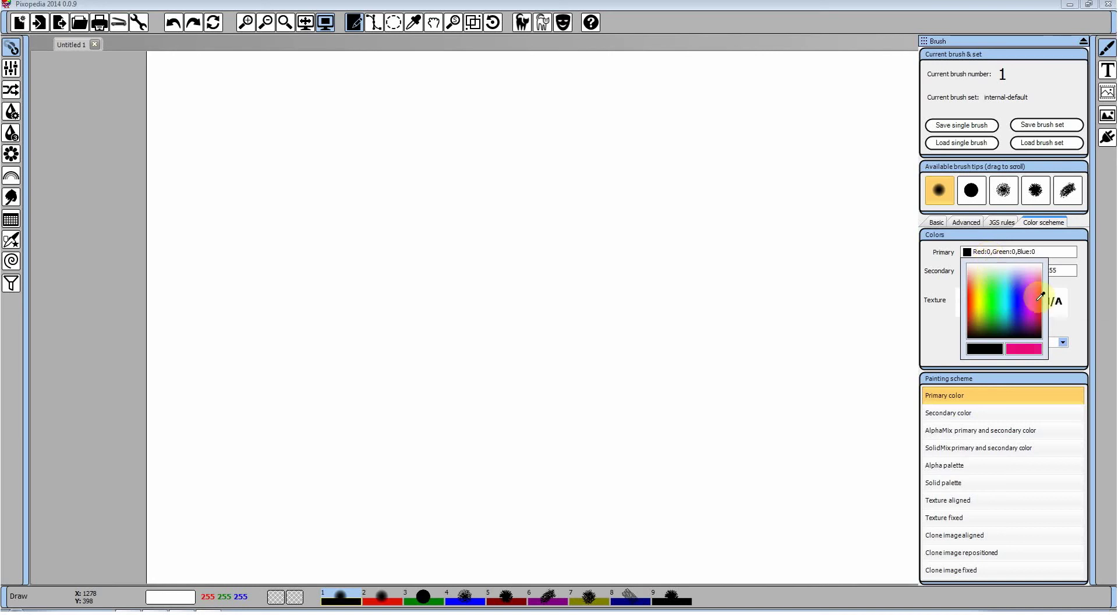
{"action": "left_click", "coordinate": [1041, 296]}
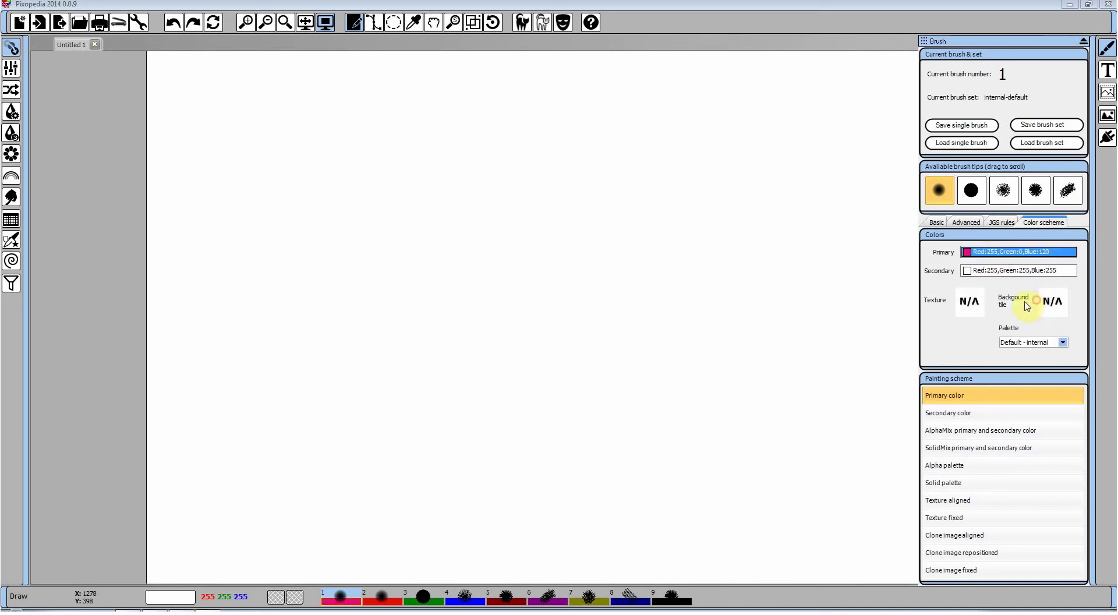
{"action": "left_click", "coordinate": [1001, 275]}
{"action": "left_click", "coordinate": [1014, 254]}
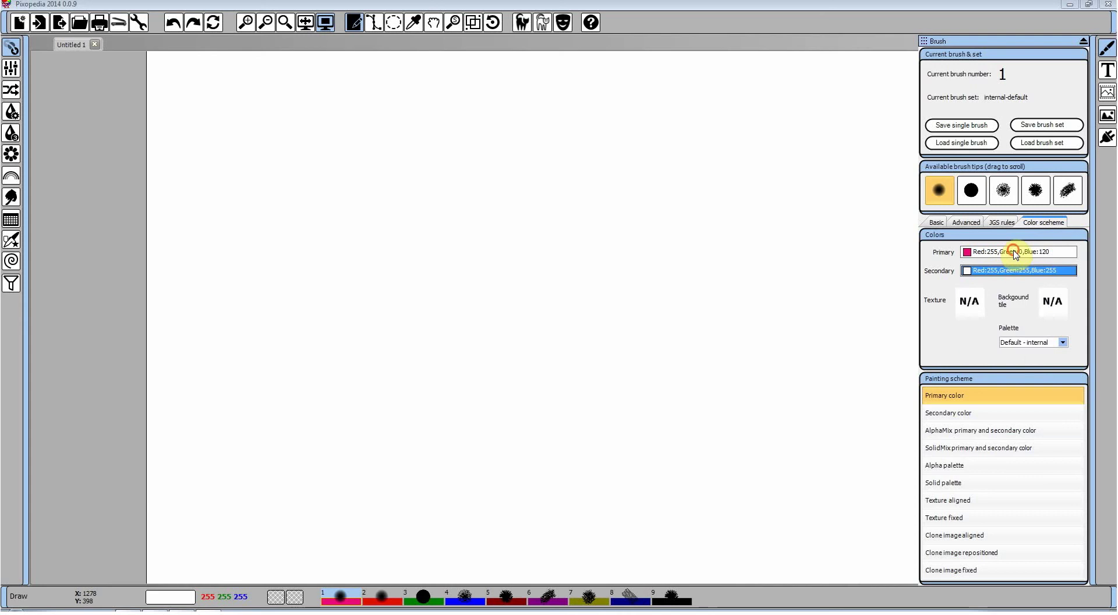
{"action": "left_click", "coordinate": [1017, 310]}
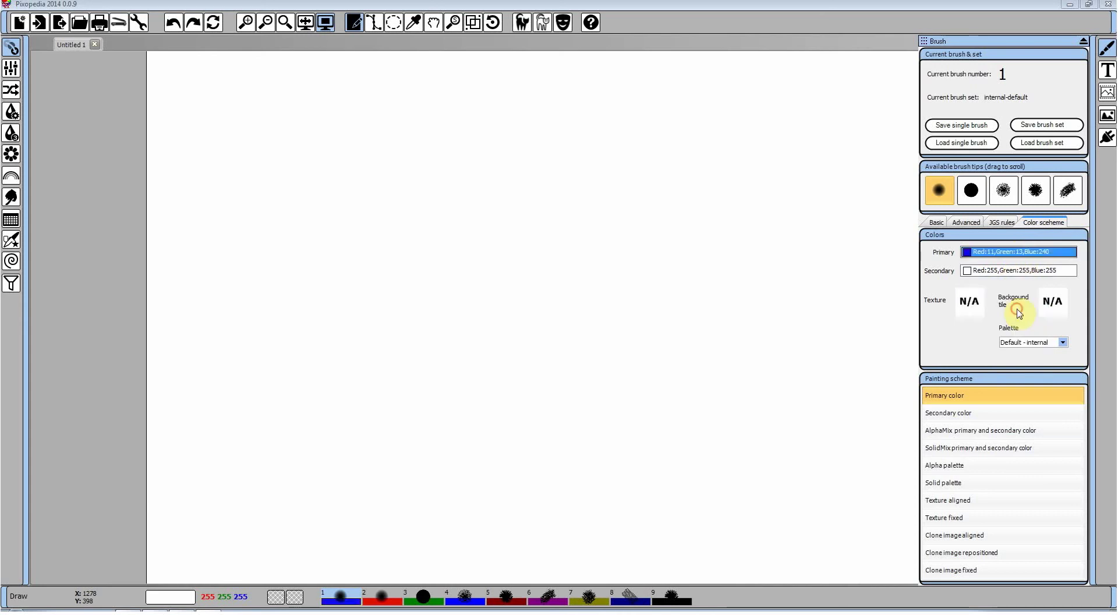
{"action": "left_click", "coordinate": [1011, 272]}
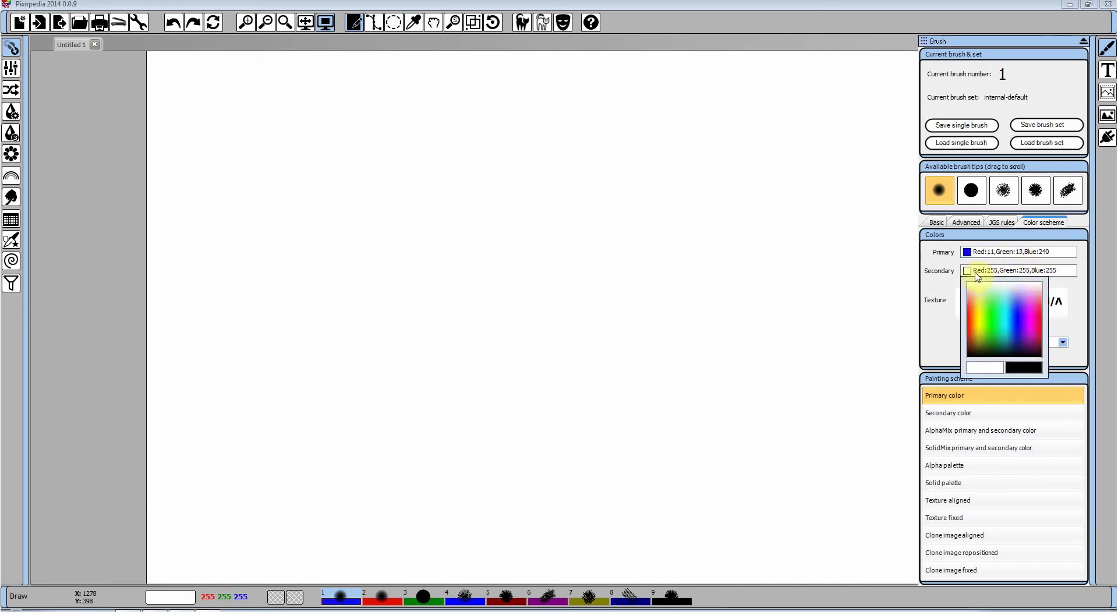
{"action": "left_click", "coordinate": [977, 318]}
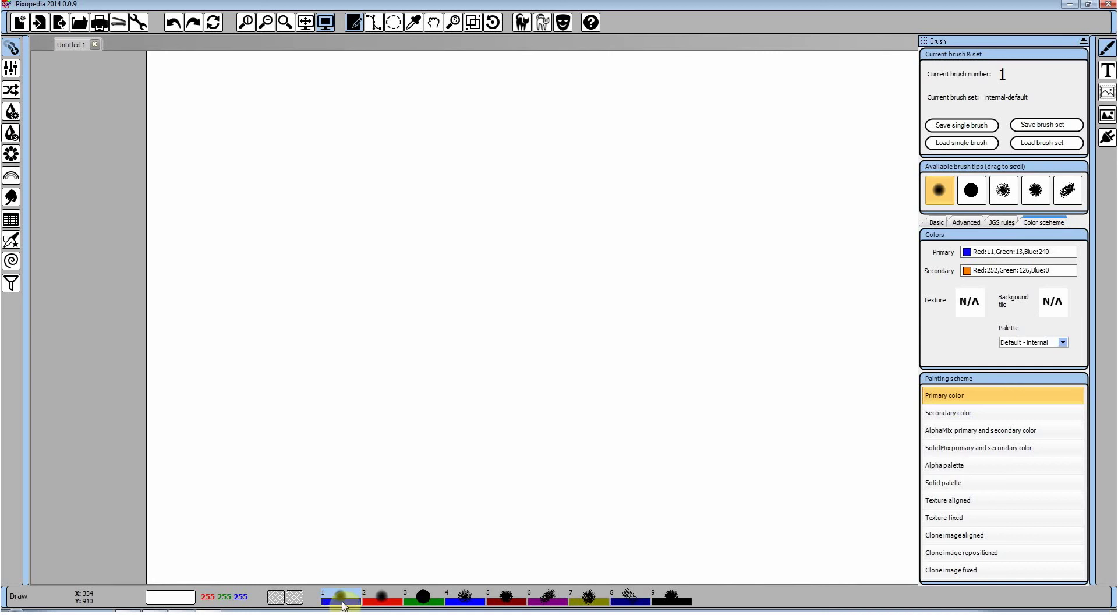
Draw and undo one freehand stroke with the Primary color scheme and another with the Secondary color scheme.
{"action": "mouse_move", "coordinate": [417, 249]}
{"action": "left_mouse_down"}
{"action": "mouse_move", "coordinate": [484, 200]}
{"action": "mouse_move", "coordinate": [727, 216]}
{"action": "mouse_move", "coordinate": [767, 194]}
{"action": "mouse_move", "coordinate": [720, 237]}
{"action": "mouse_move", "coordinate": [570, 294]}
{"action": "mouse_move", "coordinate": [518, 282]}
{"action": "left_mouse_up"}
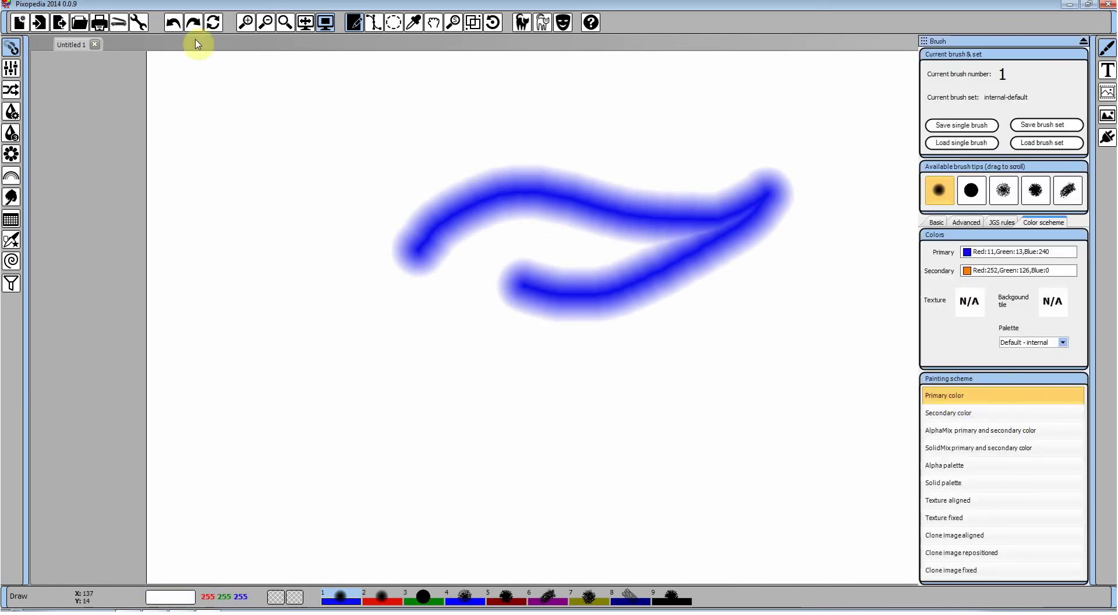
{"action": "left_click", "coordinate": [173, 26]}
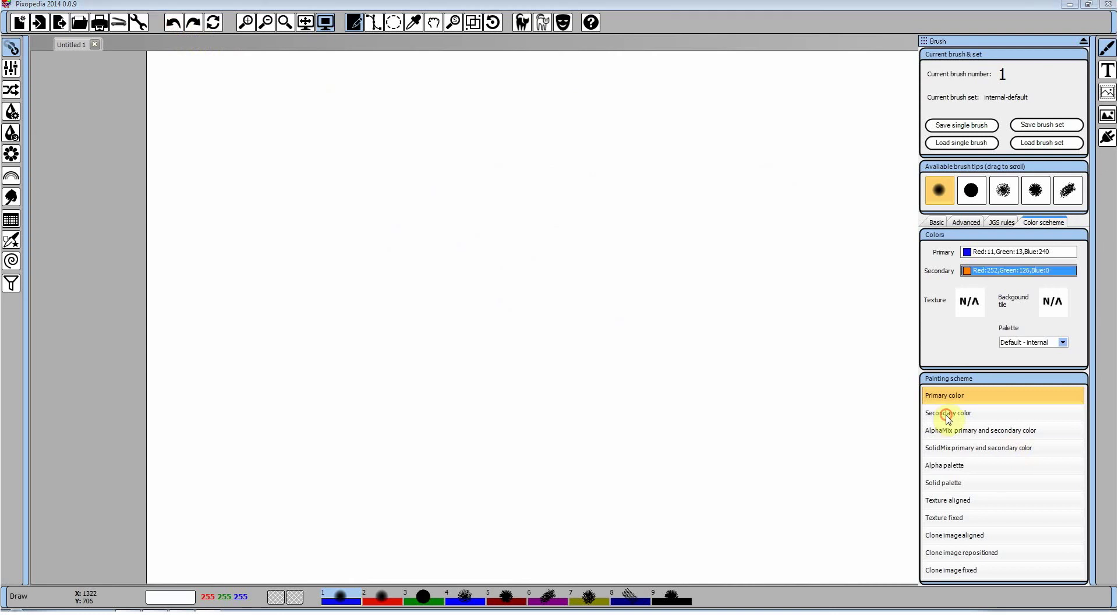
{"action": "left_click", "coordinate": [998, 413]}
{"action": "mouse_move", "coordinate": [318, 320]}
{"action": "left_mouse_down"}
{"action": "mouse_move", "coordinate": [346, 255]}
{"action": "mouse_move", "coordinate": [519, 161]}
{"action": "mouse_move", "coordinate": [645, 255]}
{"action": "mouse_move", "coordinate": [812, 216]}
{"action": "mouse_move", "coordinate": [634, 247]}
{"action": "mouse_move", "coordinate": [594, 426]}
{"action": "mouse_move", "coordinate": [438, 417]}
{"action": "mouse_move", "coordinate": [504, 301]}
{"action": "mouse_move", "coordinate": [662, 345]}
{"action": "mouse_move", "coordinate": [815, 345]}
{"action": "left_mouse_up"}
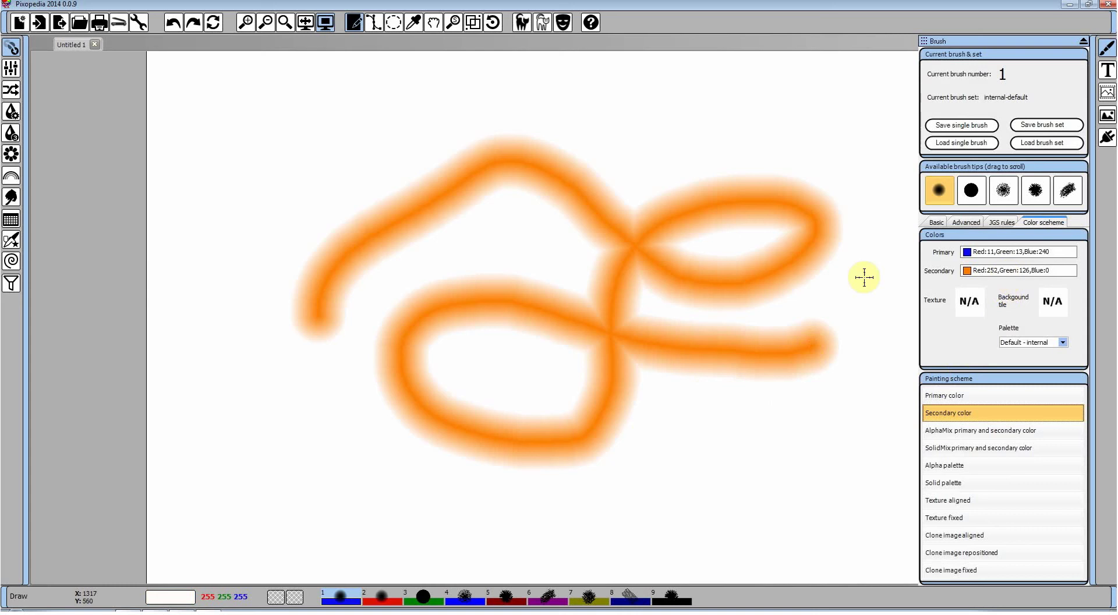
{"action": "left_click", "coordinate": [180, 27]}
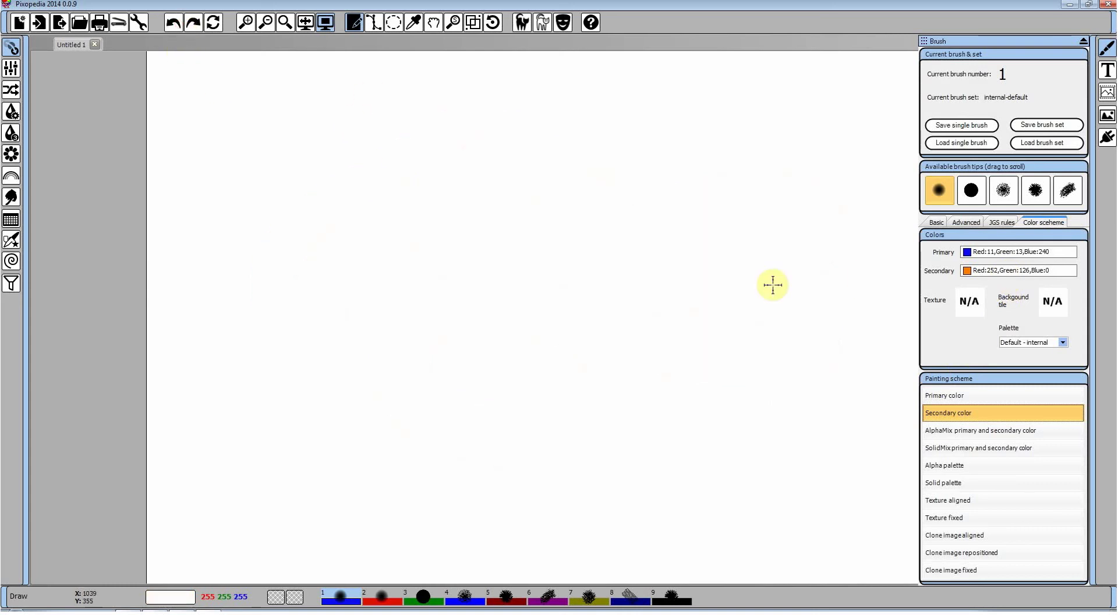
Choose the AlphaMix primary and secondary color scheme and draw a large winding freehand stroke.
{"action": "left_click", "coordinate": [956, 431]}
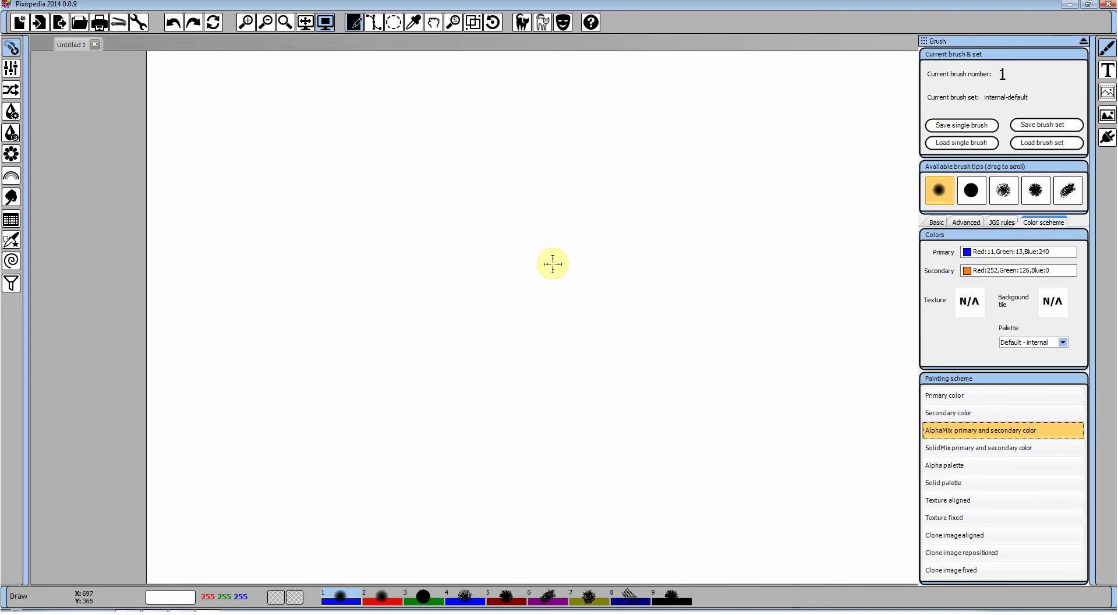
{"action": "mouse_move", "coordinate": [346, 336]}
{"action": "left_mouse_down"}
{"action": "mouse_move", "coordinate": [409, 220]}
{"action": "mouse_move", "coordinate": [569, 125]}
{"action": "mouse_move", "coordinate": [639, 159]}
{"action": "mouse_move", "coordinate": [656, 258]}
{"action": "mouse_move", "coordinate": [624, 330]}
{"action": "mouse_move", "coordinate": [669, 383]}
{"action": "mouse_move", "coordinate": [744, 331]}
{"action": "mouse_move", "coordinate": [781, 154]}
{"action": "mouse_move", "coordinate": [849, 205]}
{"action": "mouse_move", "coordinate": [841, 431]}
{"action": "mouse_move", "coordinate": [694, 477]}
{"action": "mouse_move", "coordinate": [531, 461]}
{"action": "mouse_move", "coordinate": [489, 392]}
{"action": "mouse_move", "coordinate": [484, 306]}
{"action": "mouse_move", "coordinate": [391, 395]}
{"action": "left_mouse_up"}
{"action": "mouse_move", "coordinate": [952, 280]}
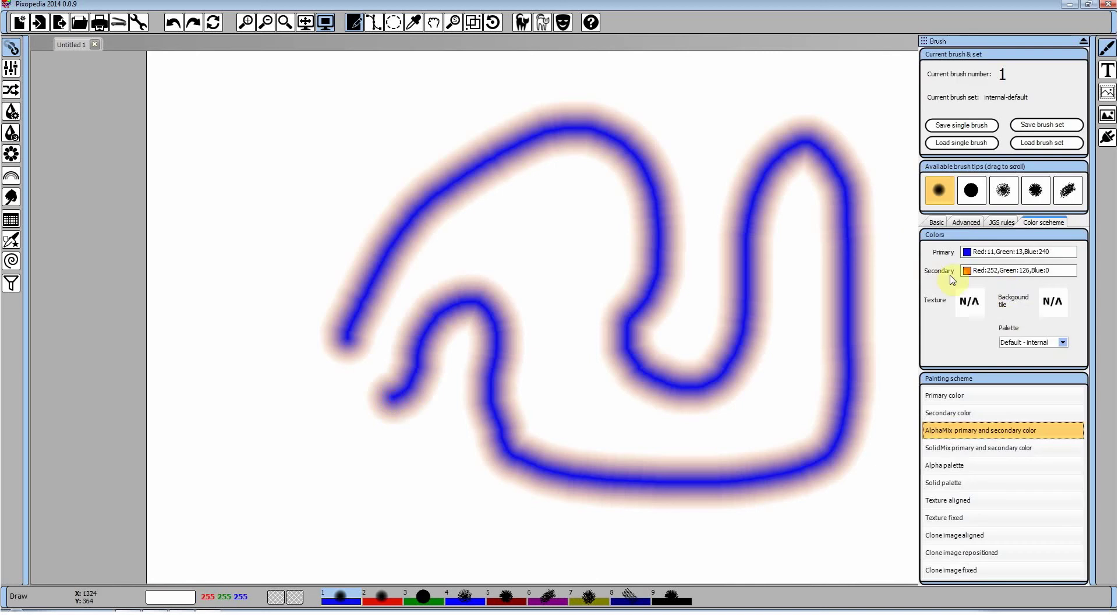
Set the secondary color to Red 255, Green 27, Blue 0, draw a second wavy stroke, and clear the canvas of both strokes.
{"action": "left_click", "coordinate": [1006, 275]}
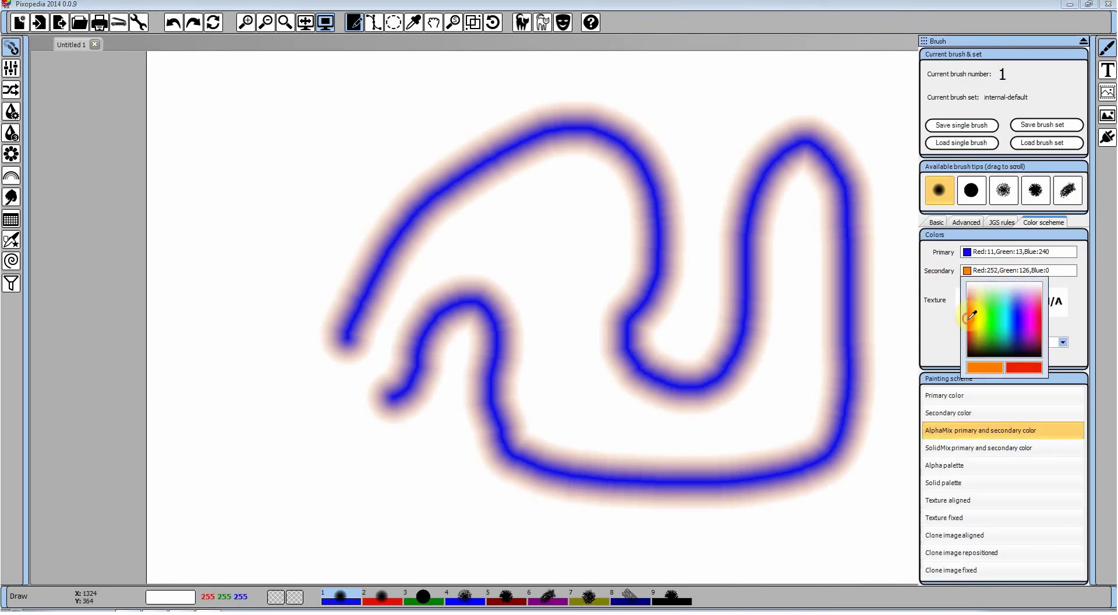
{"action": "left_click", "coordinate": [973, 315]}
{"action": "mouse_move", "coordinate": [201, 333]}
{"action": "left_mouse_down"}
{"action": "mouse_move", "coordinate": [219, 265]}
{"action": "mouse_move", "coordinate": [285, 302]}
{"action": "mouse_move", "coordinate": [342, 417]}
{"action": "mouse_move", "coordinate": [466, 465]}
{"action": "mouse_move", "coordinate": [649, 510]}
{"action": "mouse_move", "coordinate": [740, 508]}
{"action": "left_mouse_up"}
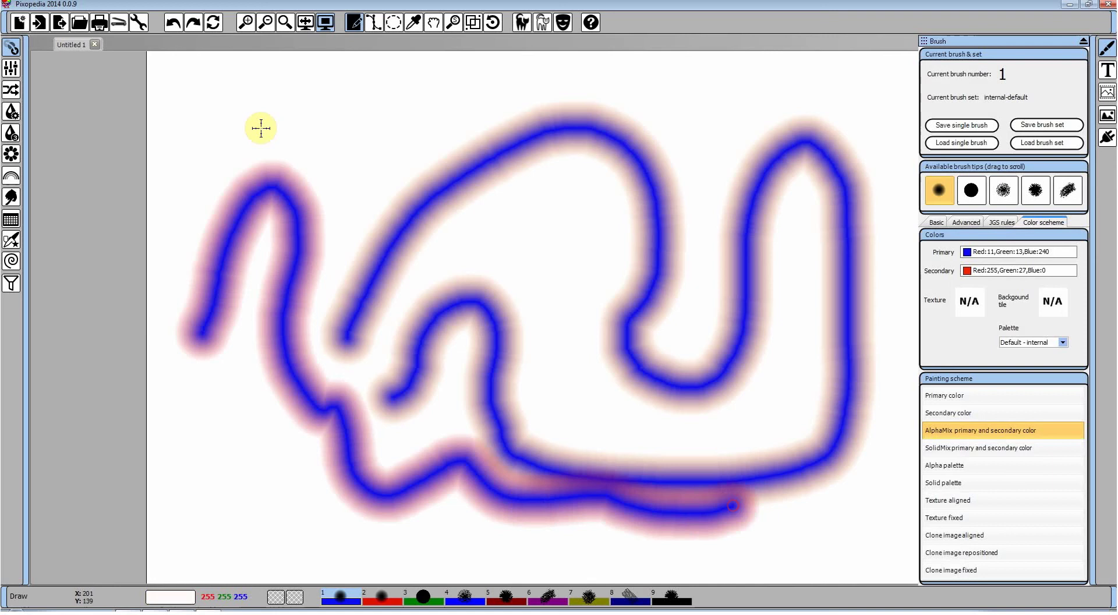
{"action": "left_click", "coordinate": [222, 23]}
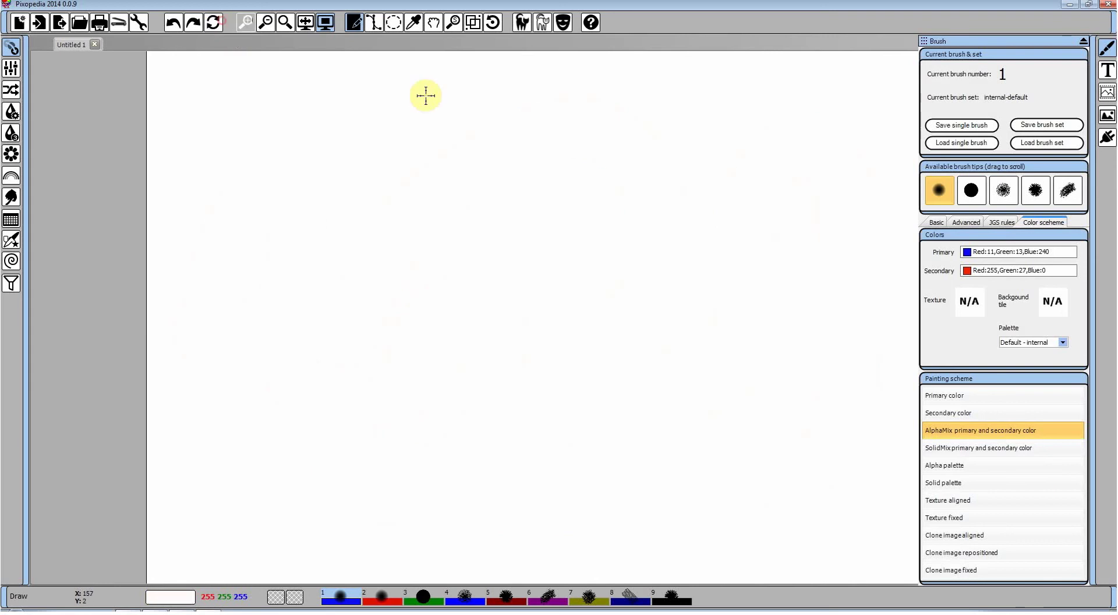
Choose the SolidMix primary and secondary color scheme and draw a looping freehand stroke.
{"action": "left_click", "coordinate": [957, 449]}
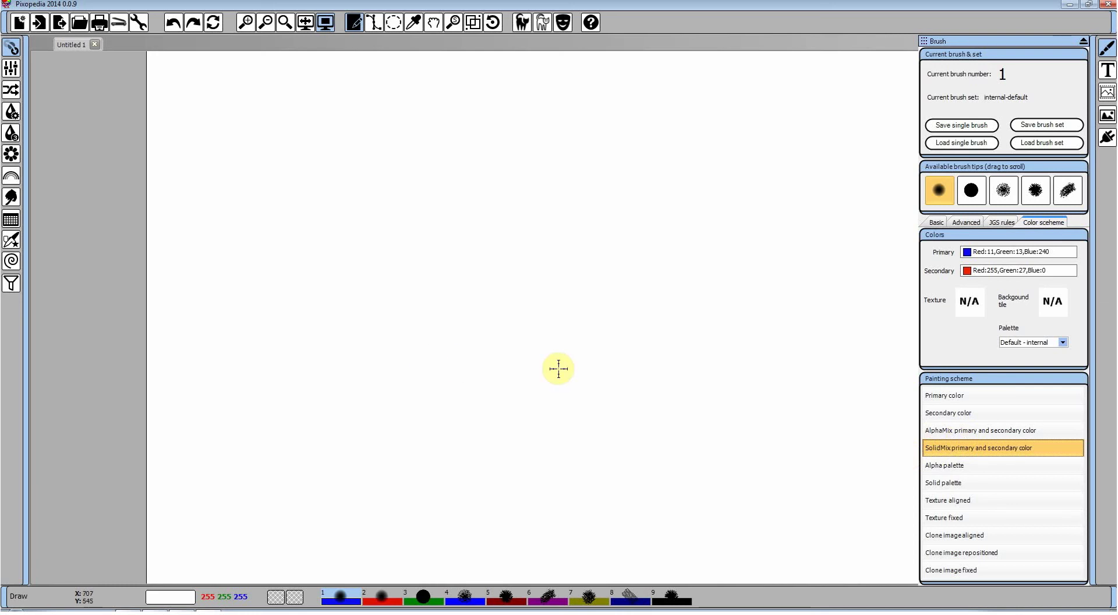
{"action": "mouse_move", "coordinate": [381, 387]}
{"action": "left_mouse_down"}
{"action": "mouse_move", "coordinate": [450, 209]}
{"action": "mouse_move", "coordinate": [497, 175]}
{"action": "mouse_move", "coordinate": [647, 314]}
{"action": "mouse_move", "coordinate": [760, 245]}
{"action": "mouse_move", "coordinate": [744, 137]}
{"action": "mouse_move", "coordinate": [655, 169]}
{"action": "mouse_move", "coordinate": [690, 274]}
{"action": "mouse_move", "coordinate": [656, 397]}
{"action": "mouse_move", "coordinate": [602, 405]}
{"action": "mouse_move", "coordinate": [582, 385]}
{"action": "left_mouse_up"}
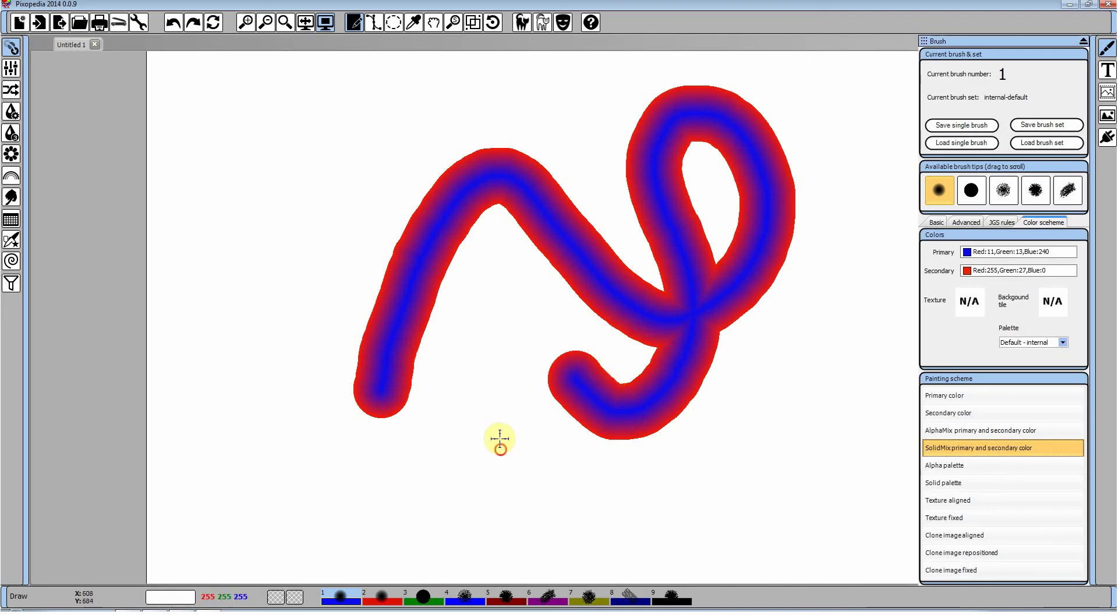
Draw two more winding SolidMix strokes across the canvas and clear the canvas of all strokes.
{"action": "mouse_move", "coordinate": [499, 446]}
{"action": "left_mouse_down"}
{"action": "mouse_move", "coordinate": [687, 427]}
{"action": "mouse_move", "coordinate": [844, 293]}
{"action": "mouse_move", "coordinate": [726, 492]}
{"action": "mouse_move", "coordinate": [529, 357]}
{"action": "mouse_move", "coordinate": [296, 120]}
{"action": "mouse_move", "coordinate": [348, 283]}
{"action": "left_mouse_up"}
{"action": "mouse_move", "coordinate": [382, 250]}
{"action": "left_mouse_down"}
{"action": "mouse_move", "coordinate": [470, 152]}
{"action": "mouse_move", "coordinate": [539, 255]}
{"action": "mouse_move", "coordinate": [486, 314]}
{"action": "left_mouse_up"}
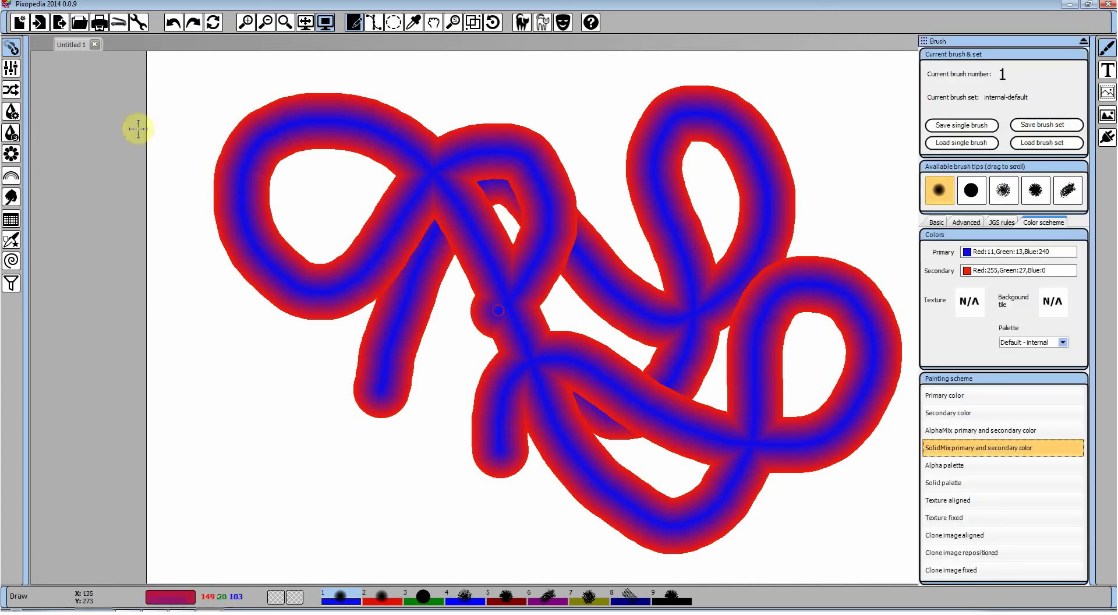
{"action": "left_click", "coordinate": [214, 23]}
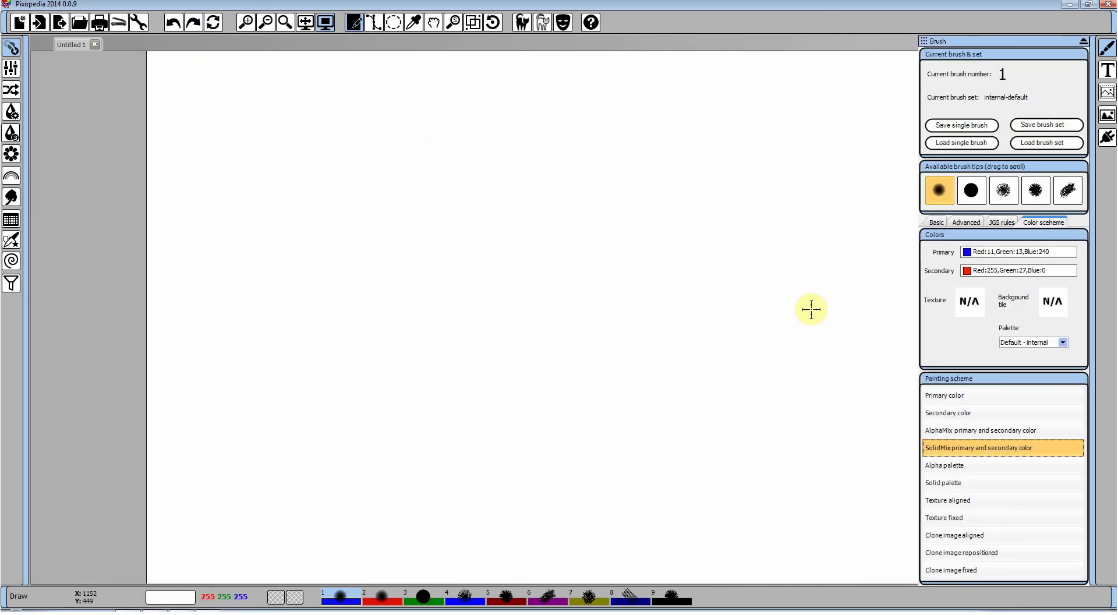
Choose the Alpha palette painting scheme and draw a looping freehand stroke with the Default - internal palette.
{"action": "left_click", "coordinate": [949, 466]}
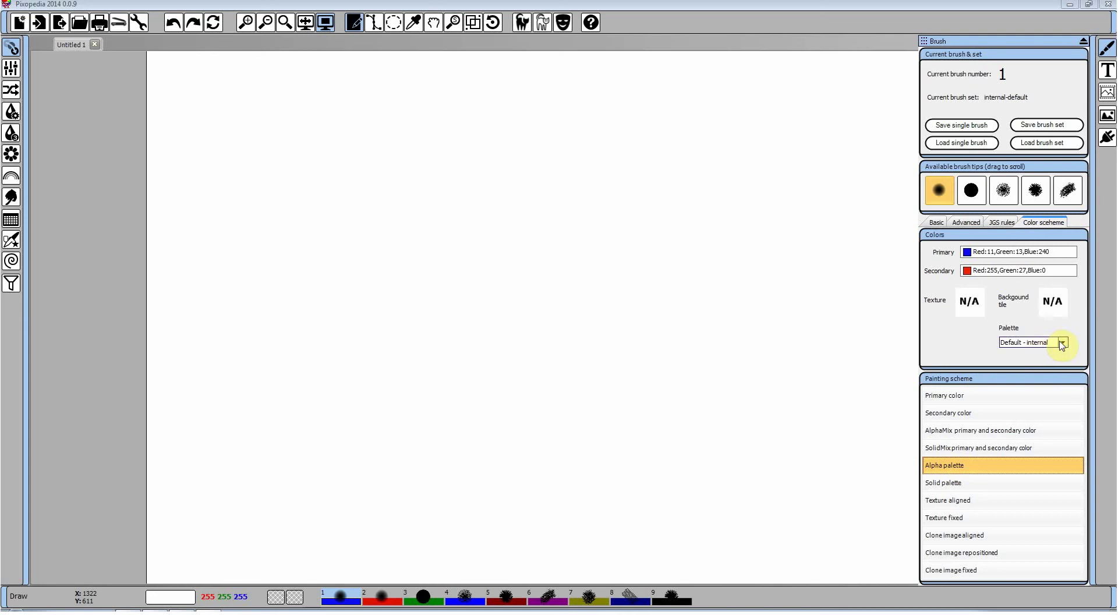
{"action": "right_click", "coordinate": [512, 283]}
{"action": "left_click", "coordinate": [537, 290]}
{"action": "mouse_move", "coordinate": [387, 285]}
{"action": "left_mouse_down"}
{"action": "mouse_move", "coordinate": [529, 163]}
{"action": "mouse_move", "coordinate": [706, 257]}
{"action": "mouse_move", "coordinate": [644, 158]}
{"action": "left_mouse_up"}
{"action": "mouse_move", "coordinate": [640, 199]}
{"action": "left_mouse_down"}
{"action": "mouse_move", "coordinate": [644, 311]}
{"action": "mouse_move", "coordinate": [611, 344]}
{"action": "left_mouse_up"}
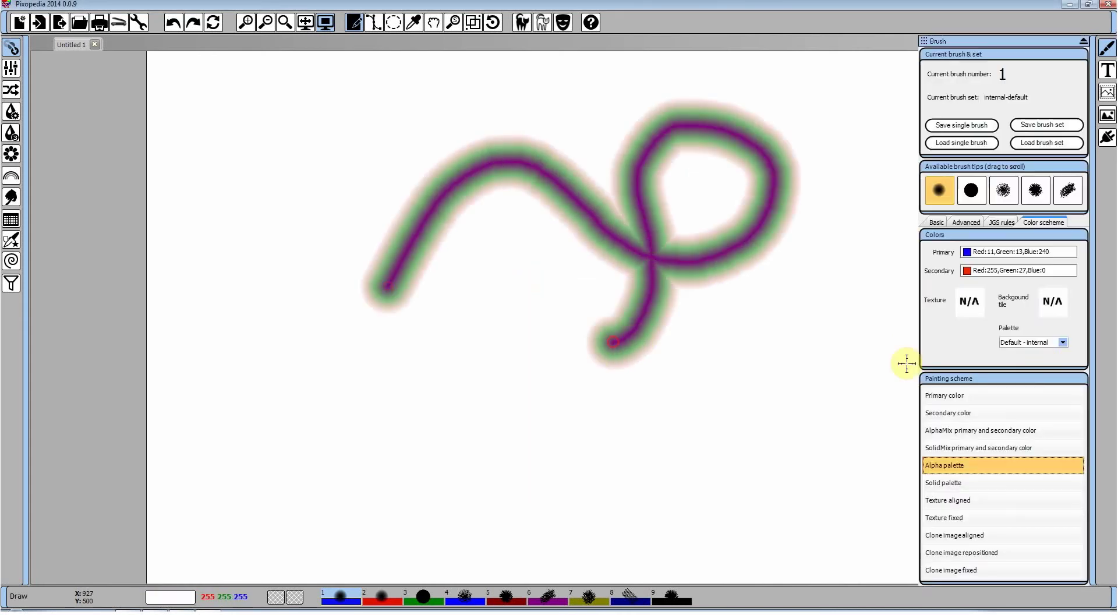
Draw a curved stroke with a golden-yellow palette, and a looping stroke with the Lemon colors palette.
{"action": "left_click", "coordinate": [1063, 342]}
{"action": "mouse_move", "coordinate": [632, 426]}
{"action": "left_mouse_down"}
{"action": "mouse_move", "coordinate": [732, 397]}
{"action": "mouse_move", "coordinate": [839, 270]}
{"action": "left_mouse_up"}
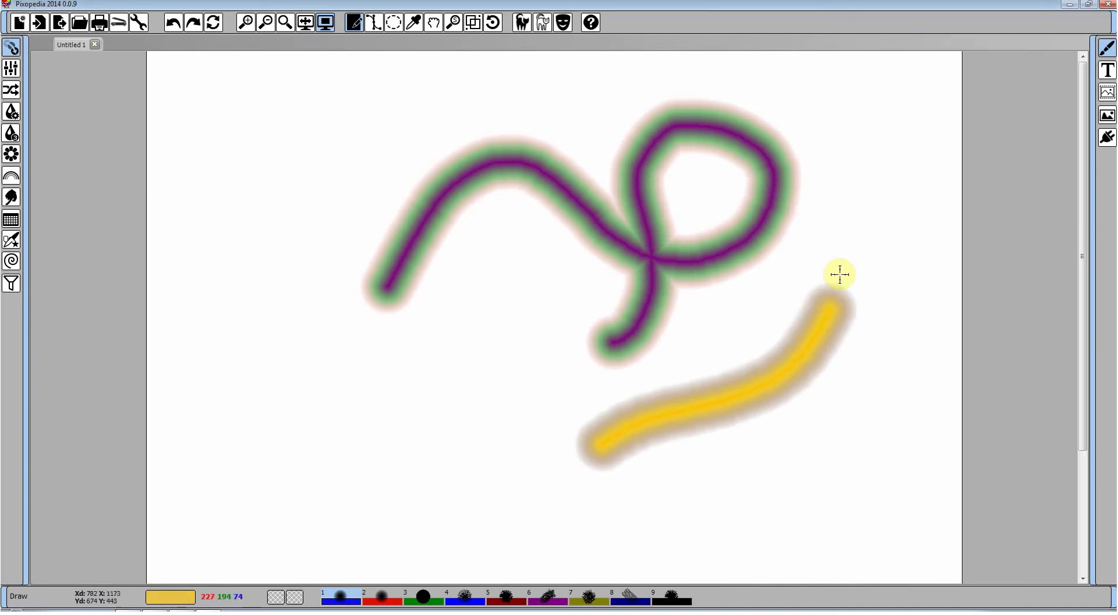
{"action": "left_click", "coordinate": [1063, 343]}
{"action": "left_click", "coordinate": [1031, 364]}
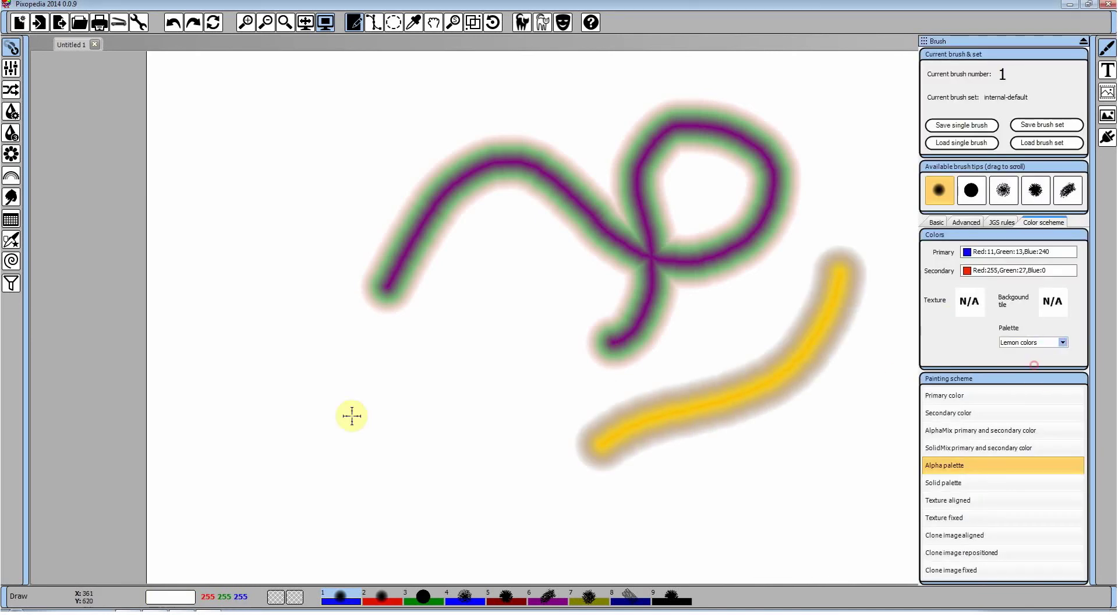
{"action": "mouse_move", "coordinate": [349, 415]}
{"action": "left_mouse_down"}
{"action": "mouse_move", "coordinate": [397, 324]}
{"action": "mouse_move", "coordinate": [658, 267]}
{"action": "mouse_move", "coordinate": [656, 199]}
{"action": "mouse_move", "coordinate": [676, 236]}
{"action": "left_mouse_up"}
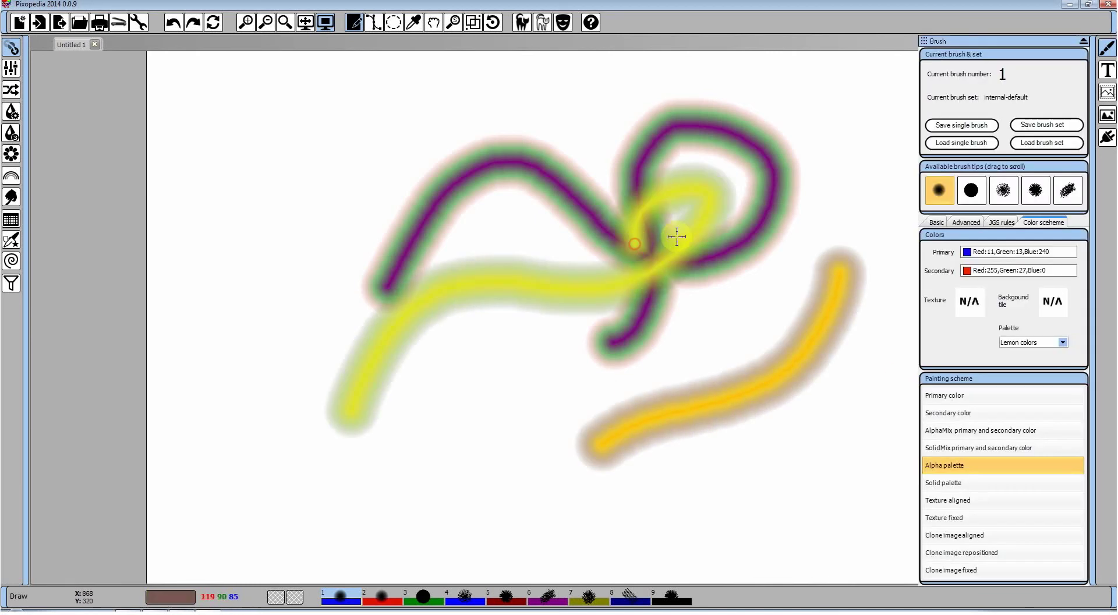
Return the palette to Default - internal and undo all three Alpha palette strokes.
{"action": "left_click", "coordinate": [1062, 343]}
{"action": "left_click", "coordinate": [1051, 357]}
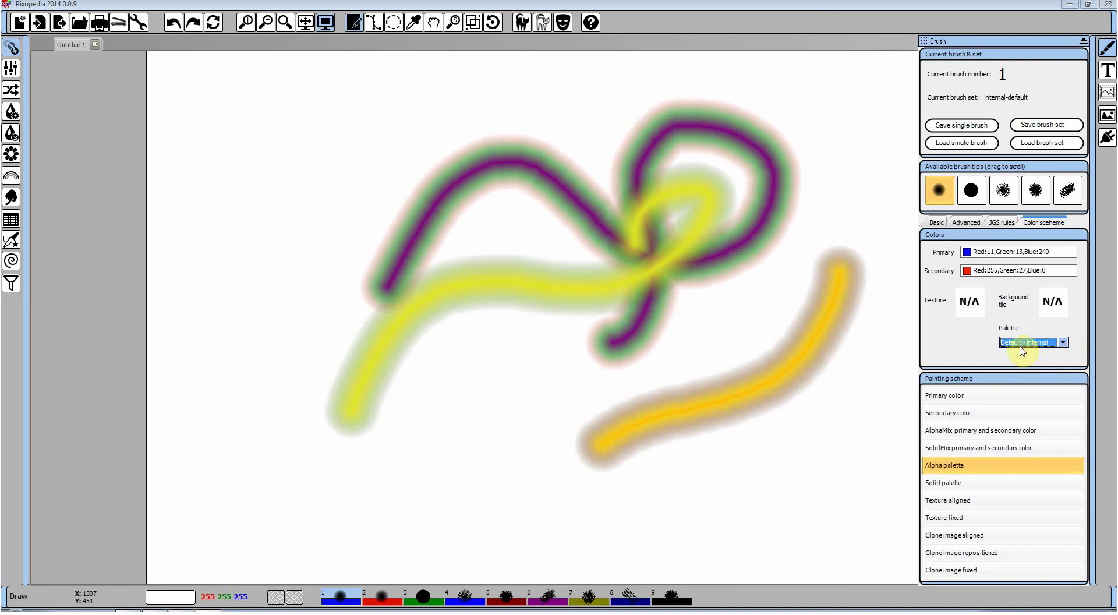
{"action": "left_click", "coordinate": [174, 24]}
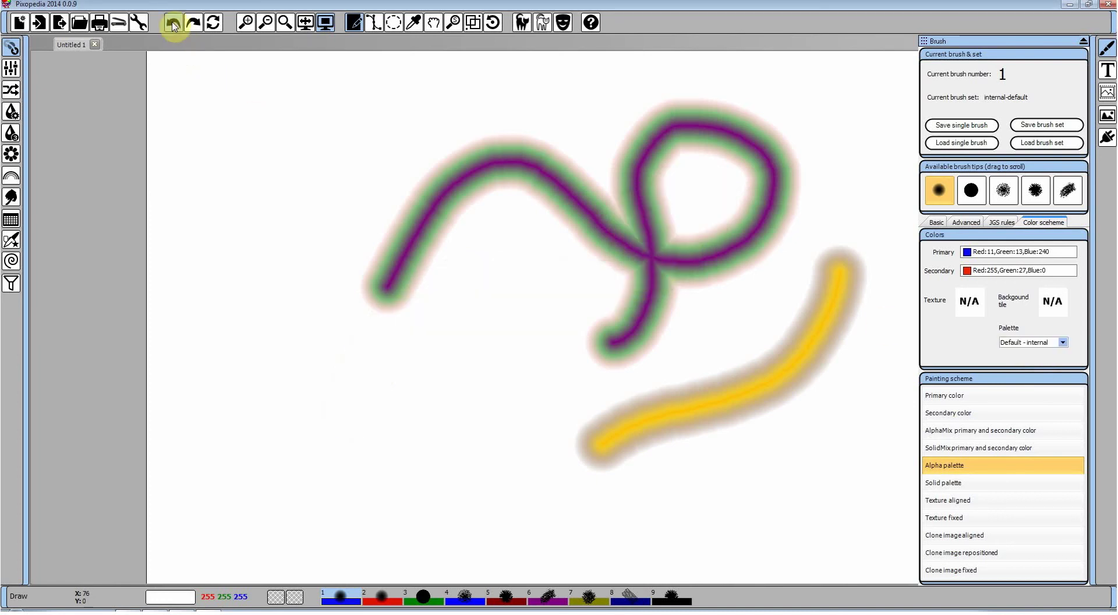
{"action": "left_click", "coordinate": [174, 25]}
{"action": "left_click", "coordinate": [173, 24]}
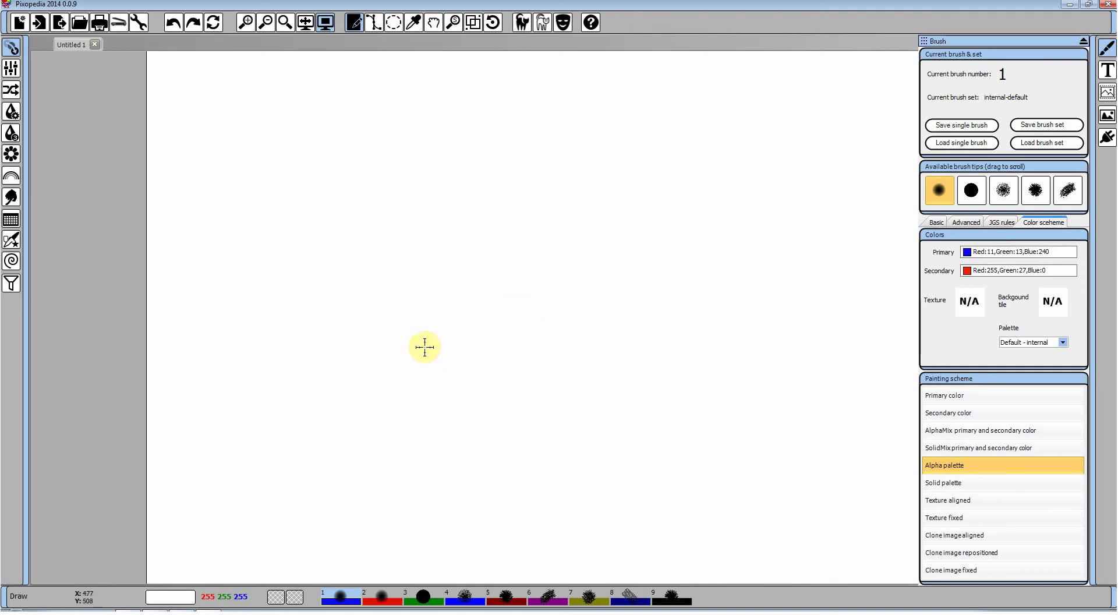
Draw and undo a short Alpha palette stroke, and draw a longer looping stroke with the soft round tip.
{"action": "mouse_move", "coordinate": [424, 347]}
{"action": "left_mouse_down"}
{"action": "mouse_move", "coordinate": [479, 284]}
{"action": "mouse_move", "coordinate": [584, 250]}
{"action": "left_mouse_up"}
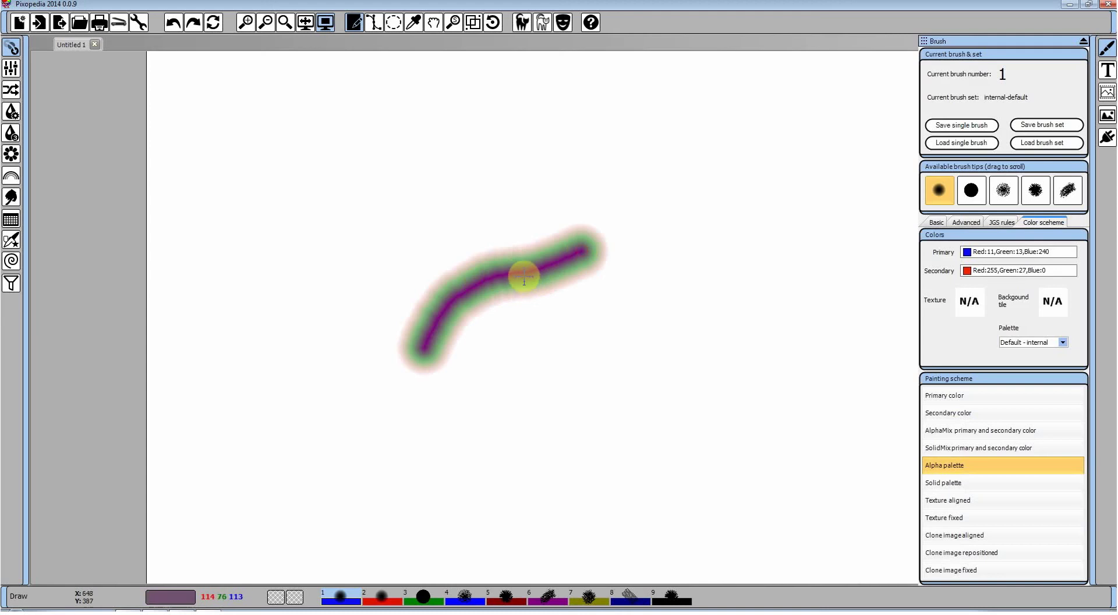
{"action": "left_click", "coordinate": [173, 22]}
{"action": "mouse_move", "coordinate": [355, 277]}
{"action": "left_mouse_down"}
{"action": "mouse_move", "coordinate": [407, 207]}
{"action": "mouse_move", "coordinate": [696, 309]}
{"action": "mouse_move", "coordinate": [636, 258]}
{"action": "mouse_move", "coordinate": [524, 401]}
{"action": "left_mouse_up"}
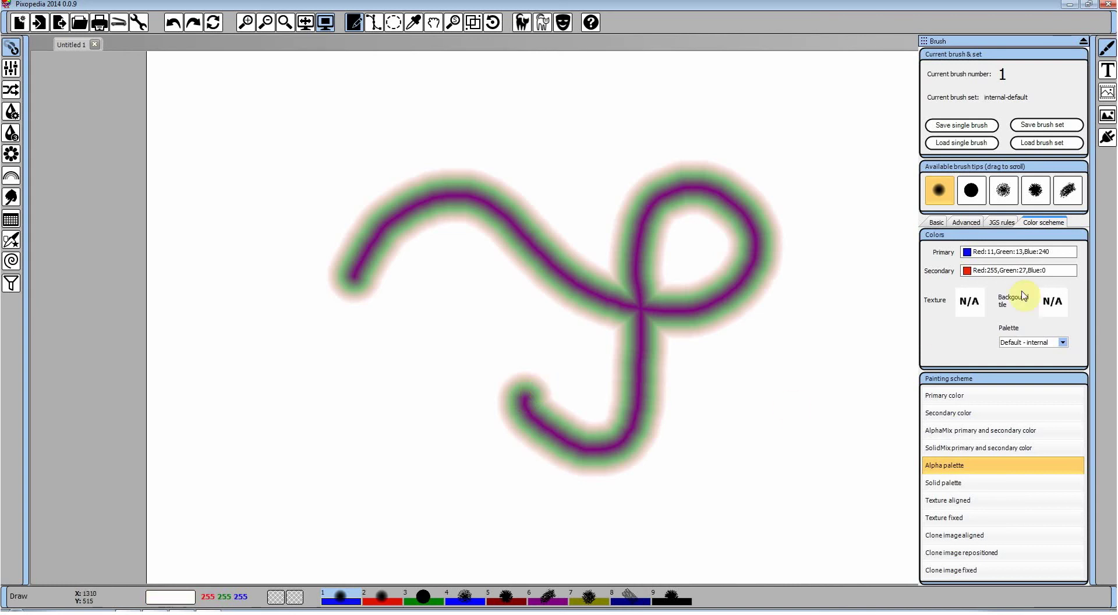
Choose the hard round brush tip, draw a long winding Alpha palette stroke, and undo both strokes on the canvas.
{"action": "left_click", "coordinate": [970, 195]}
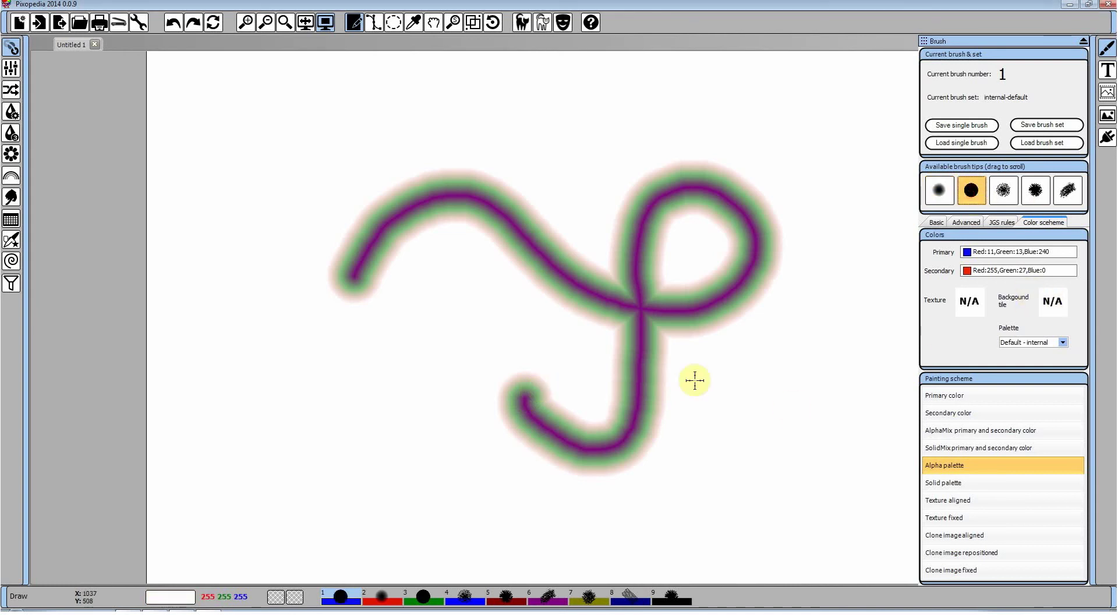
{"action": "mouse_move", "coordinate": [280, 402]}
{"action": "left_mouse_down"}
{"action": "mouse_move", "coordinate": [330, 369]}
{"action": "mouse_move", "coordinate": [421, 429]}
{"action": "mouse_move", "coordinate": [551, 410]}
{"action": "mouse_move", "coordinate": [486, 302]}
{"action": "mouse_move", "coordinate": [559, 404]}
{"action": "mouse_move", "coordinate": [847, 344]}
{"action": "mouse_move", "coordinate": [829, 288]}
{"action": "mouse_move", "coordinate": [821, 403]}
{"action": "mouse_move", "coordinate": [679, 327]}
{"action": "mouse_move", "coordinate": [673, 149]}
{"action": "mouse_move", "coordinate": [498, 188]}
{"action": "mouse_move", "coordinate": [346, 175]}
{"action": "mouse_move", "coordinate": [280, 191]}
{"action": "mouse_move", "coordinate": [378, 235]}
{"action": "mouse_move", "coordinate": [447, 249]}
{"action": "mouse_move", "coordinate": [372, 328]}
{"action": "mouse_move", "coordinate": [384, 392]}
{"action": "mouse_move", "coordinate": [594, 514]}
{"action": "mouse_move", "coordinate": [648, 502]}
{"action": "left_mouse_up"}
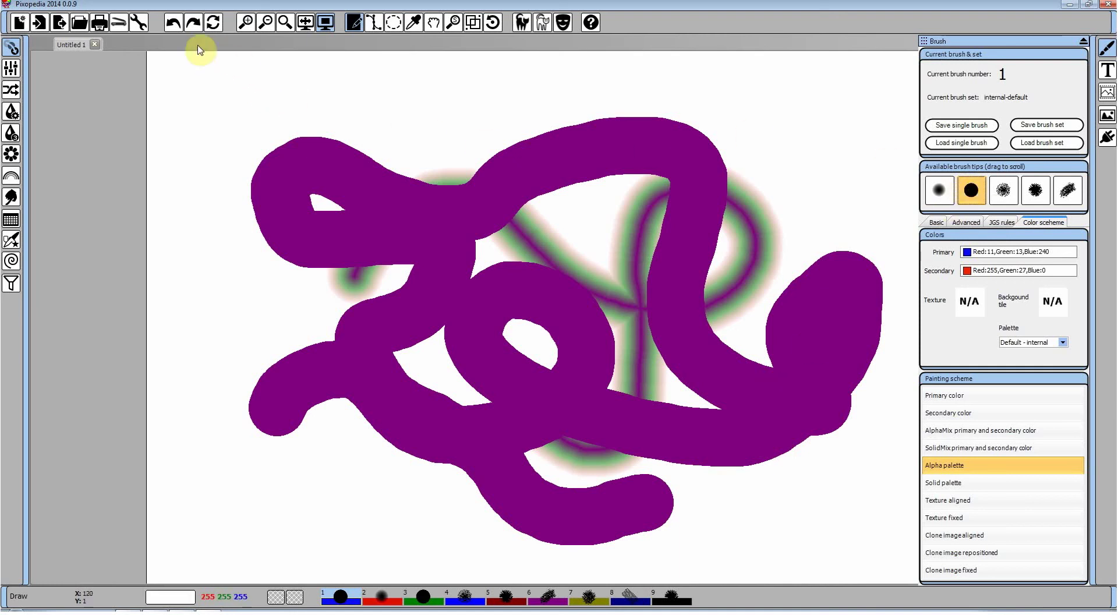
{"action": "left_click", "coordinate": [170, 22]}
{"action": "left_click", "coordinate": [170, 22]}
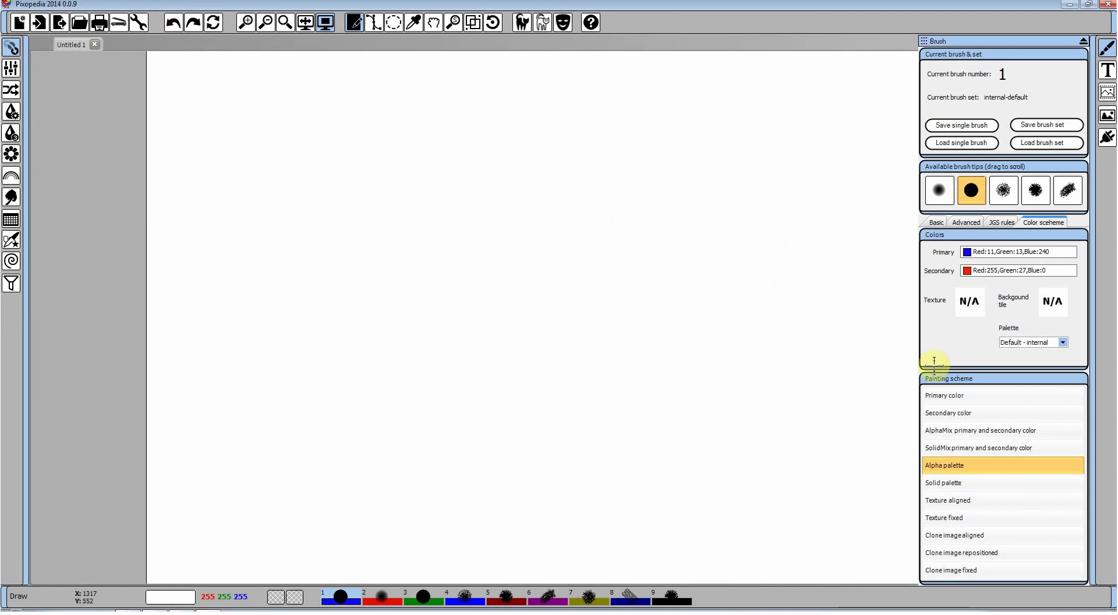
Choose the Solid palette painting scheme and draw a short stroke with the hard round brush tip.
{"action": "left_click", "coordinate": [949, 483]}
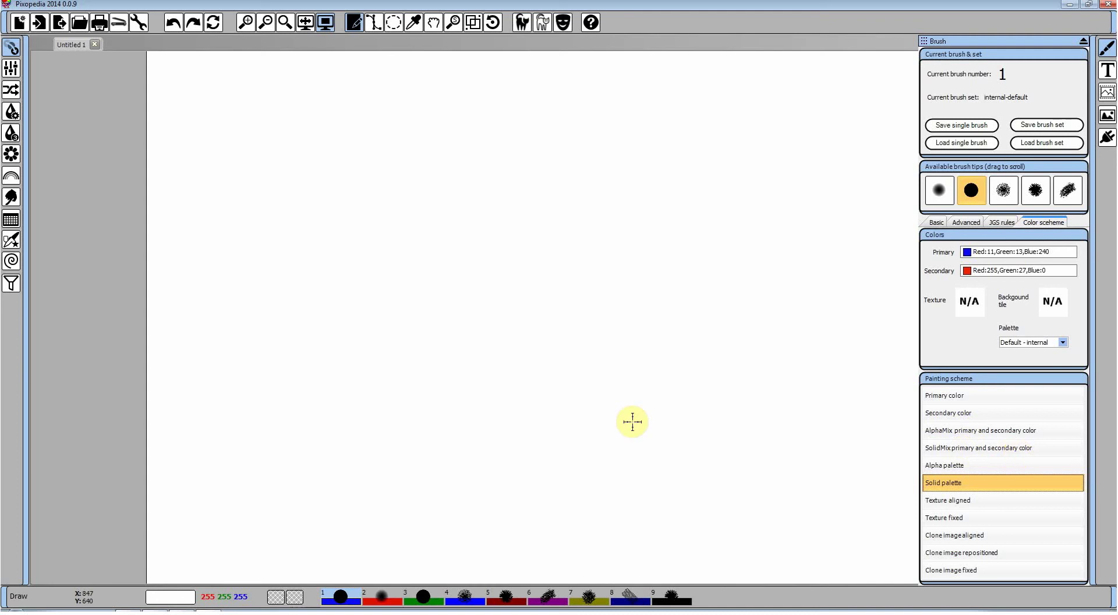
{"action": "left_click", "coordinate": [380, 390]}
{"action": "left_click_drag", "start_coordinate": [380, 390], "coordinate": [414, 318]}
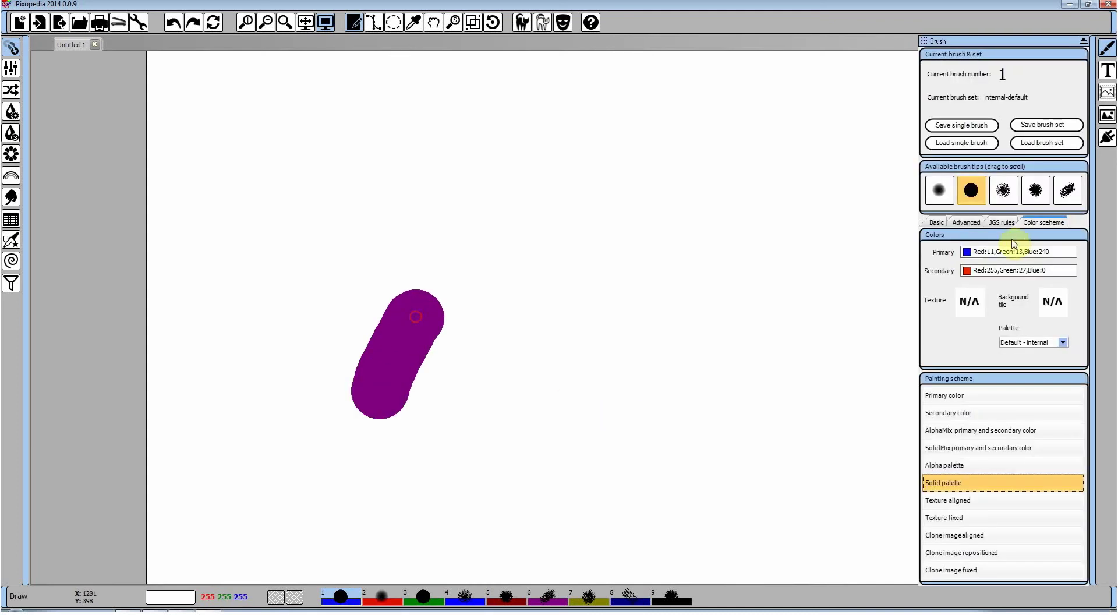
Choose the soft round brush tip, draw a long looping Solid palette stroke, and undo both Solid palette strokes.
{"action": "left_click", "coordinate": [938, 190]}
{"action": "mouse_move", "coordinate": [566, 399]}
{"action": "left_mouse_down"}
{"action": "mouse_move", "coordinate": [763, 255]}
{"action": "mouse_move", "coordinate": [764, 176]}
{"action": "mouse_move", "coordinate": [639, 115]}
{"action": "mouse_move", "coordinate": [511, 189]}
{"action": "mouse_move", "coordinate": [421, 154]}
{"action": "mouse_move", "coordinate": [347, 197]}
{"action": "mouse_move", "coordinate": [393, 226]}
{"action": "mouse_move", "coordinate": [522, 227]}
{"action": "mouse_move", "coordinate": [545, 249]}
{"action": "mouse_move", "coordinate": [541, 400]}
{"action": "mouse_move", "coordinate": [598, 414]}
{"action": "mouse_move", "coordinate": [675, 371]}
{"action": "mouse_move", "coordinate": [799, 402]}
{"action": "mouse_move", "coordinate": [822, 456]}
{"action": "mouse_move", "coordinate": [746, 485]}
{"action": "mouse_move", "coordinate": [528, 467]}
{"action": "mouse_move", "coordinate": [449, 475]}
{"action": "mouse_move", "coordinate": [317, 447]}
{"action": "mouse_move", "coordinate": [277, 406]}
{"action": "mouse_move", "coordinate": [251, 262]}
{"action": "mouse_move", "coordinate": [301, 243]}
{"action": "mouse_move", "coordinate": [351, 301]}
{"action": "mouse_move", "coordinate": [374, 389]}
{"action": "mouse_move", "coordinate": [410, 397]}
{"action": "mouse_move", "coordinate": [432, 371]}
{"action": "mouse_move", "coordinate": [426, 306]}
{"action": "mouse_move", "coordinate": [437, 291]}
{"action": "mouse_move", "coordinate": [566, 276]}
{"action": "mouse_move", "coordinate": [689, 201]}
{"action": "left_mouse_up"}
{"action": "right_click", "coordinate": [689, 200]}
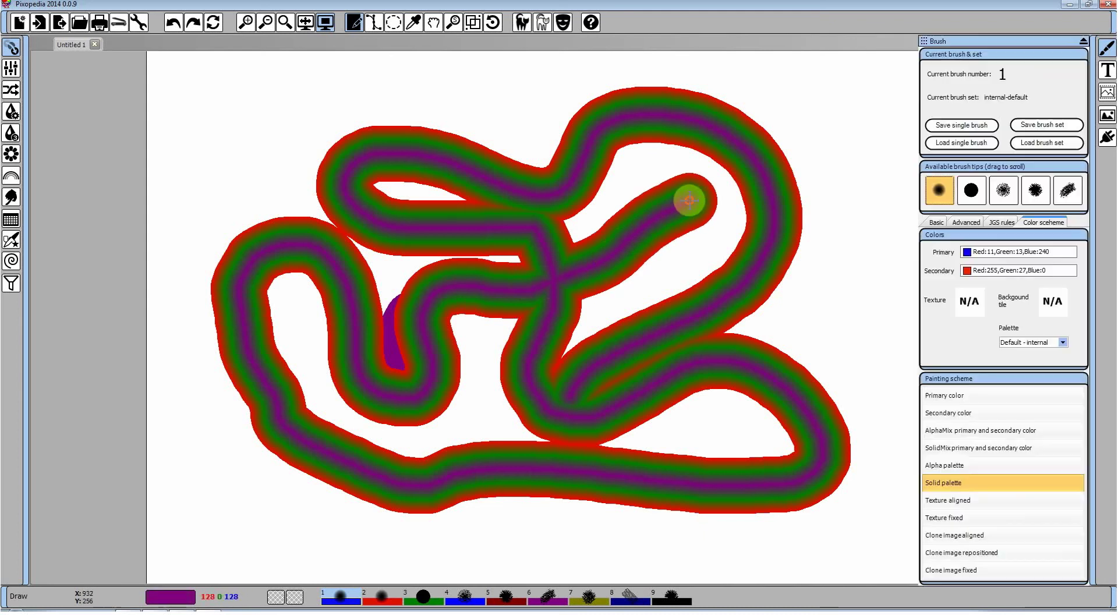
{"action": "left_click", "coordinate": [177, 24]}
{"action": "left_click", "coordinate": [178, 24]}
Choose the Texture aligned painting scheme, draw a wavy stroke without any texture, and view the texture slot's options.
{"action": "left_click", "coordinate": [960, 503]}
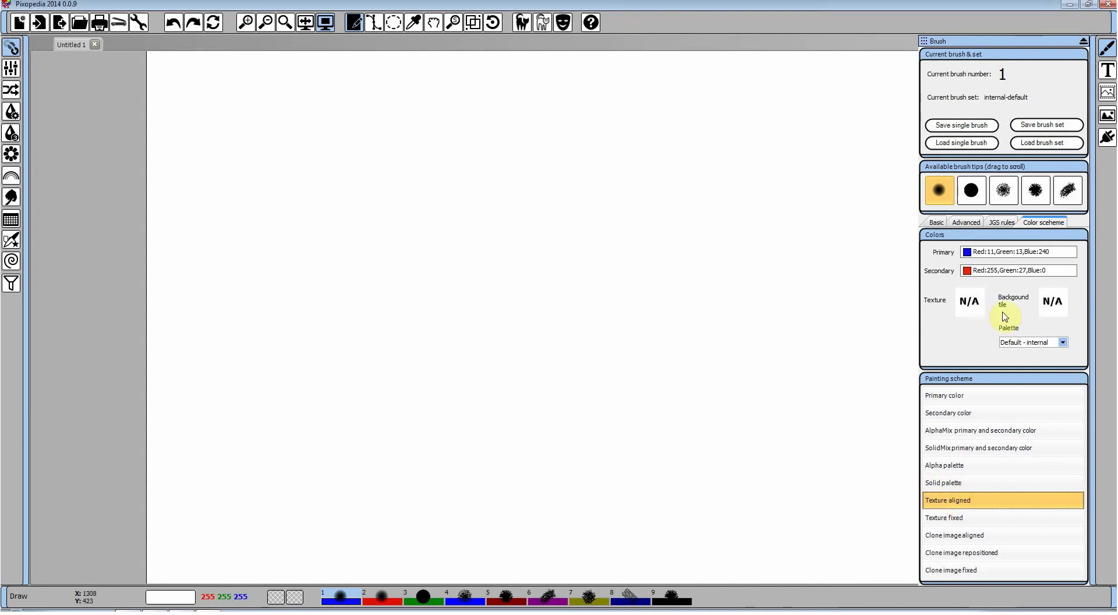
{"action": "mouse_move", "coordinate": [392, 280]}
{"action": "left_mouse_down"}
{"action": "mouse_move", "coordinate": [480, 226]}
{"action": "mouse_move", "coordinate": [666, 247]}
{"action": "left_mouse_up"}
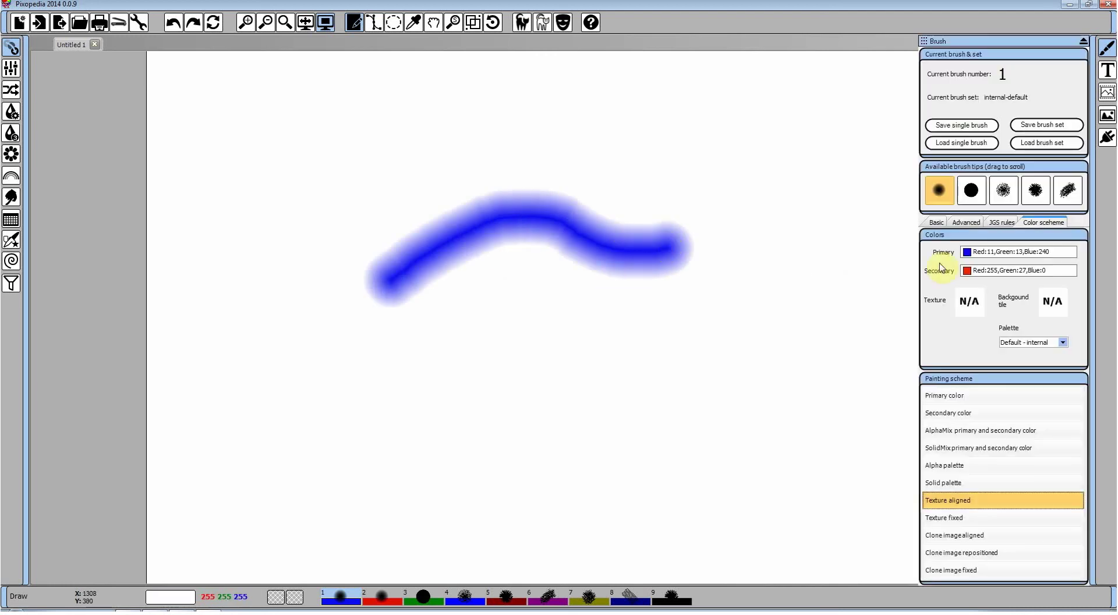
{"action": "right_click", "coordinate": [970, 307]}
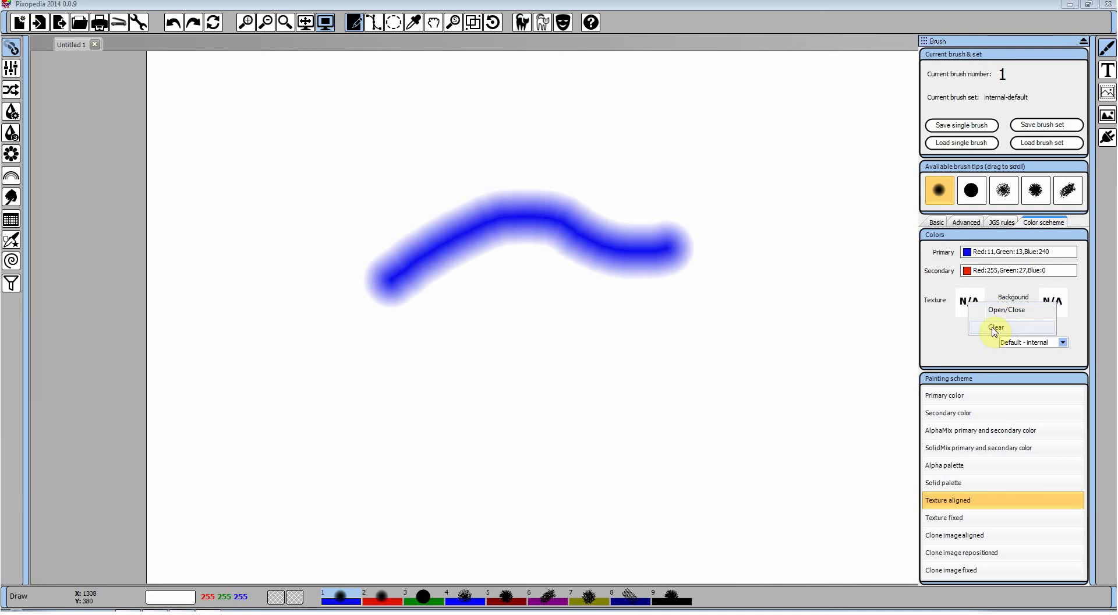
{"action": "left_click", "coordinate": [940, 325]}
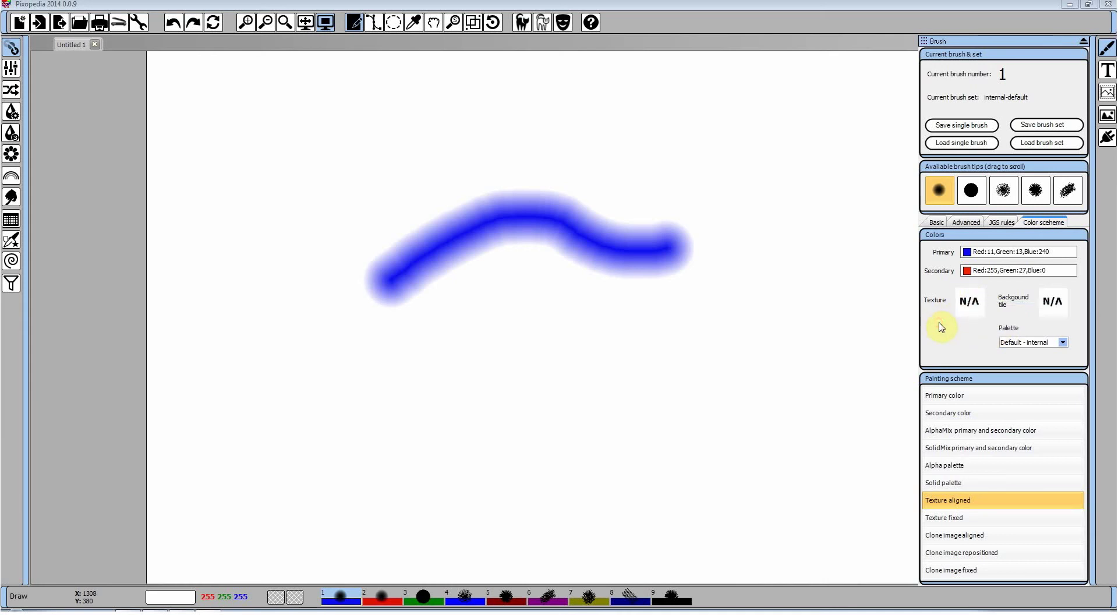
Open the texture library and assign the green texture tex010.jpg as the brush texture.
{"action": "left_click", "coordinate": [971, 303]}
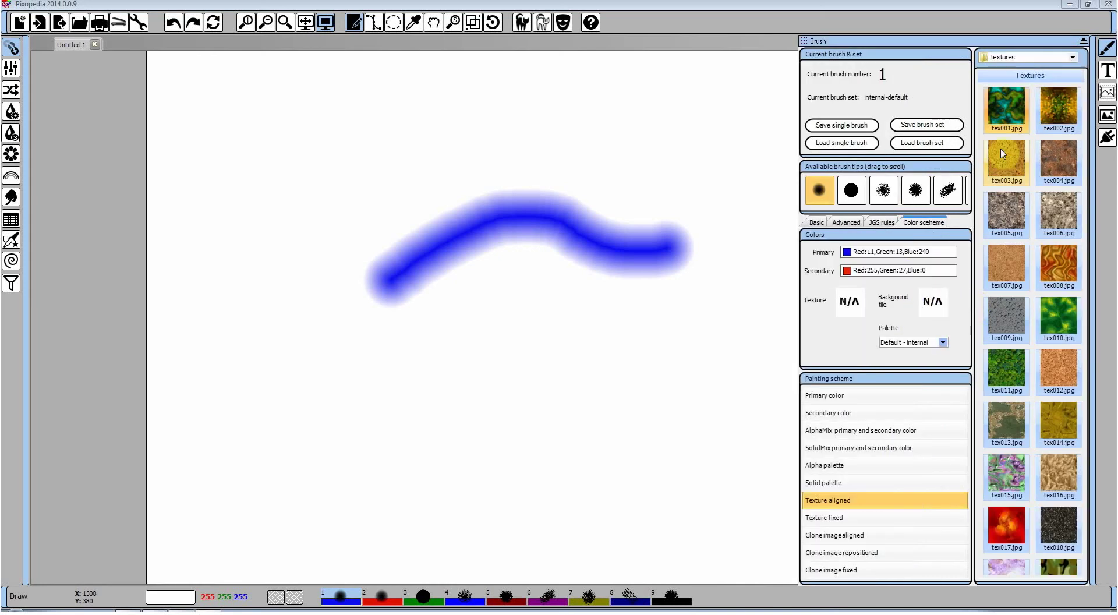
{"action": "left_click", "coordinate": [1052, 325]}
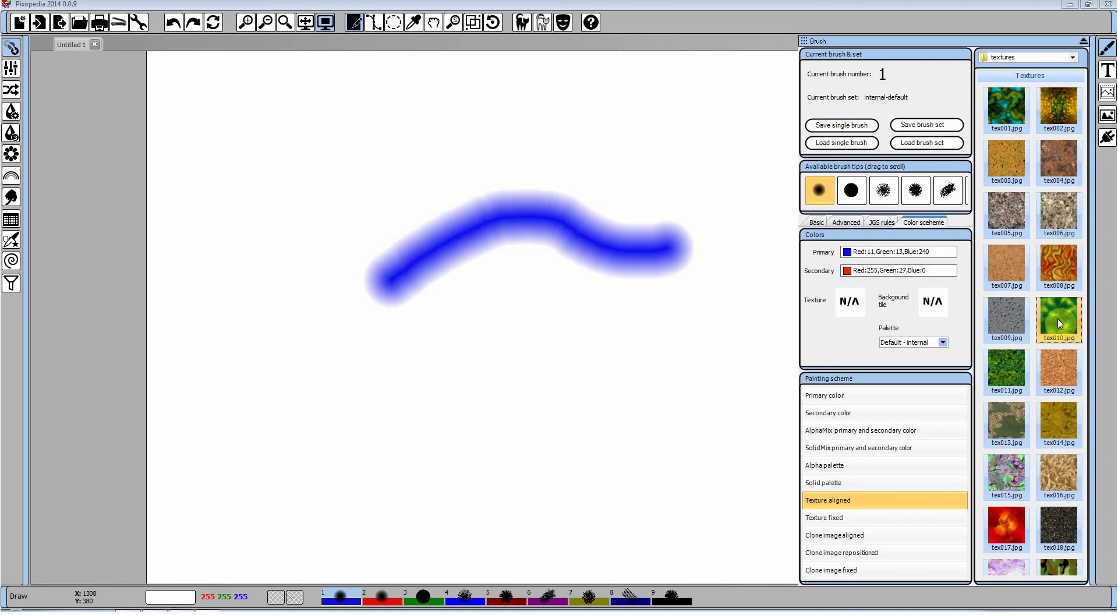
{"action": "left_click_drag", "start_coordinate": [1058, 323], "coordinate": [853, 303]}
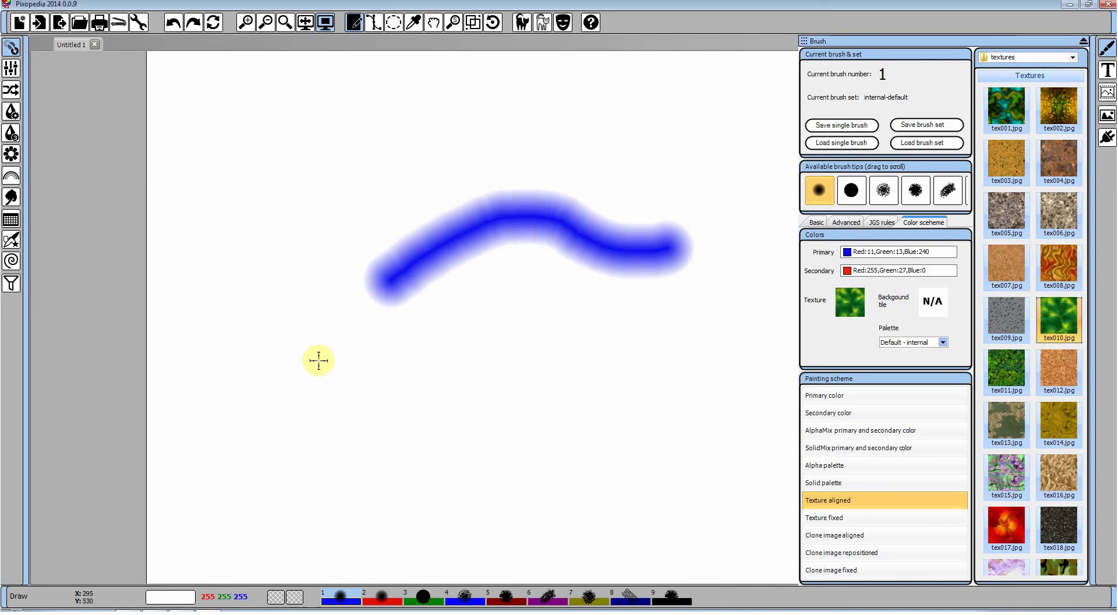
Draw a freehand stroke with the aligned green texture and undo both strokes on the canvas.
{"action": "mouse_move", "coordinate": [317, 361]}
{"action": "left_mouse_down"}
{"action": "mouse_move", "coordinate": [432, 348]}
{"action": "mouse_move", "coordinate": [525, 383]}
{"action": "mouse_move", "coordinate": [707, 403]}
{"action": "mouse_move", "coordinate": [780, 327]}
{"action": "mouse_move", "coordinate": [699, 206]}
{"action": "mouse_move", "coordinate": [611, 168]}
{"action": "mouse_move", "coordinate": [420, 138]}
{"action": "mouse_move", "coordinate": [346, 204]}
{"action": "mouse_move", "coordinate": [404, 296]}
{"action": "mouse_move", "coordinate": [516, 294]}
{"action": "mouse_move", "coordinate": [623, 415]}
{"action": "mouse_move", "coordinate": [529, 478]}
{"action": "mouse_move", "coordinate": [234, 328]}
{"action": "mouse_move", "coordinate": [258, 233]}
{"action": "mouse_move", "coordinate": [548, 204]}
{"action": "left_mouse_up"}
{"action": "left_click", "coordinate": [173, 22]}
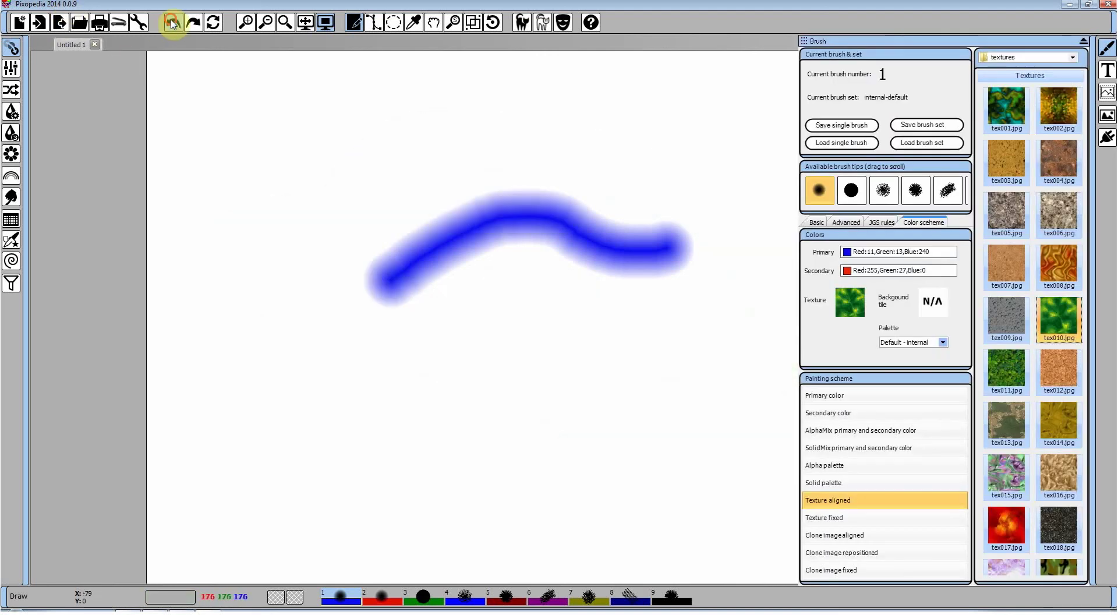
{"action": "left_click", "coordinate": [173, 22]}
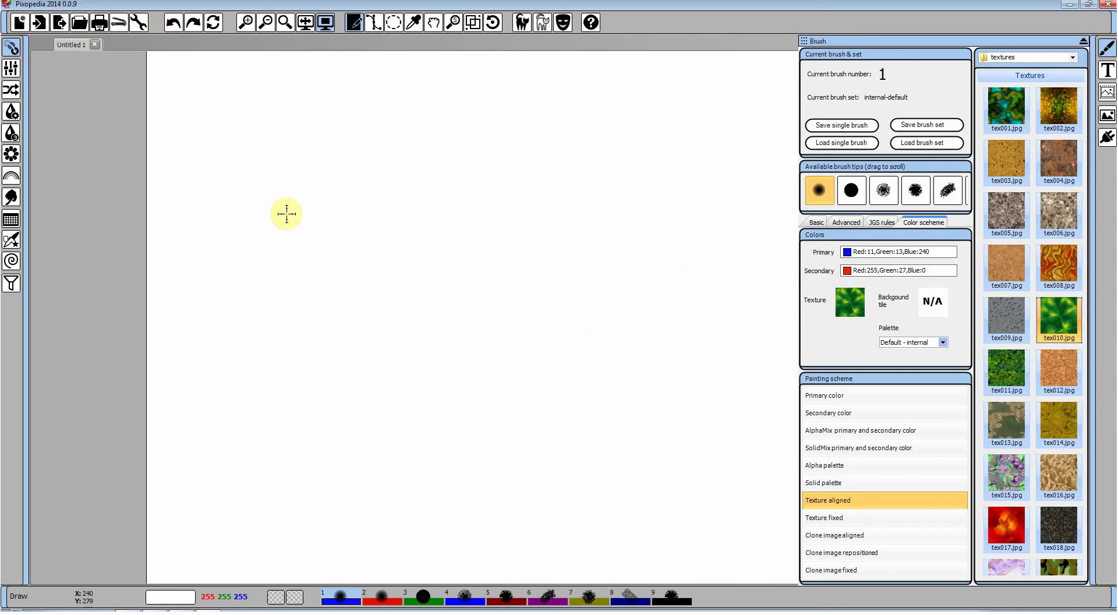
Draw and undo two long looping strokes, one after the other, with the Texture aligned scheme.
{"action": "mouse_move", "coordinate": [259, 208]}
{"action": "left_mouse_down"}
{"action": "mouse_move", "coordinate": [309, 198]}
{"action": "mouse_move", "coordinate": [599, 255]}
{"action": "mouse_move", "coordinate": [717, 195]}
{"action": "mouse_move", "coordinate": [612, 125]}
{"action": "mouse_move", "coordinate": [517, 320]}
{"action": "mouse_move", "coordinate": [392, 267]}
{"action": "mouse_move", "coordinate": [575, 352]}
{"action": "mouse_move", "coordinate": [687, 375]}
{"action": "mouse_move", "coordinate": [774, 242]}
{"action": "mouse_move", "coordinate": [788, 380]}
{"action": "mouse_move", "coordinate": [639, 454]}
{"action": "mouse_move", "coordinate": [312, 352]}
{"action": "mouse_move", "coordinate": [580, 282]}
{"action": "mouse_move", "coordinate": [582, 265]}
{"action": "mouse_move", "coordinate": [472, 379]}
{"action": "left_mouse_up"}
{"action": "right_click", "coordinate": [225, 82]}
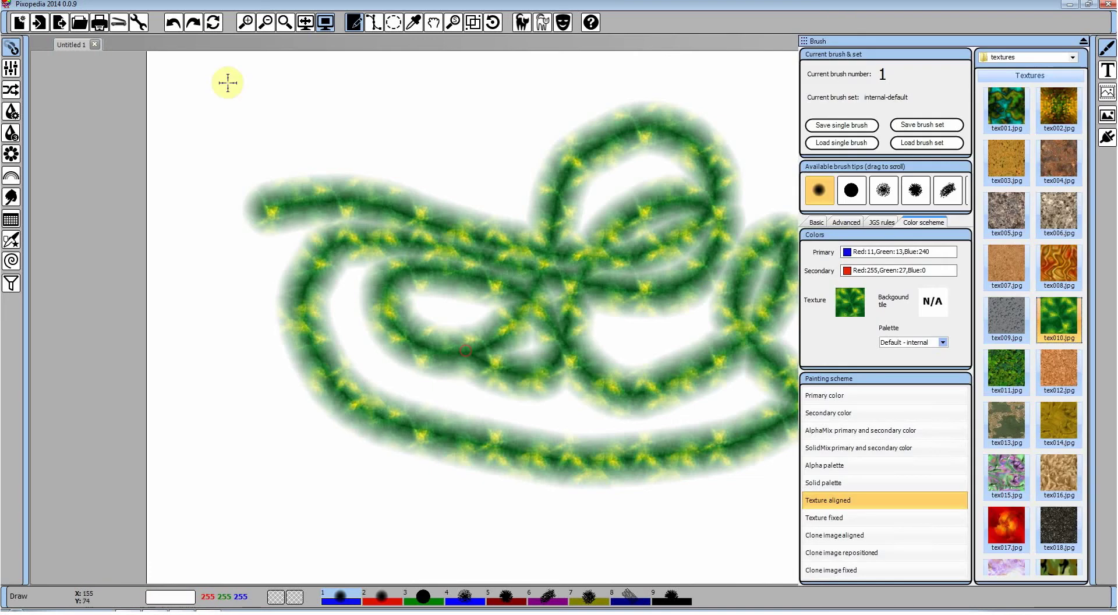
{"action": "left_click", "coordinate": [177, 25]}
{"action": "mouse_move", "coordinate": [273, 207]}
{"action": "left_mouse_down"}
{"action": "mouse_move", "coordinate": [567, 211]}
{"action": "mouse_move", "coordinate": [590, 224]}
{"action": "mouse_move", "coordinate": [317, 269]}
{"action": "mouse_move", "coordinate": [824, 295]}
{"action": "mouse_move", "coordinate": [507, 470]}
{"action": "mouse_move", "coordinate": [820, 454]}
{"action": "mouse_move", "coordinate": [818, 138]}
{"action": "mouse_move", "coordinate": [748, 114]}
{"action": "left_mouse_up"}
{"action": "right_click", "coordinate": [178, 84]}
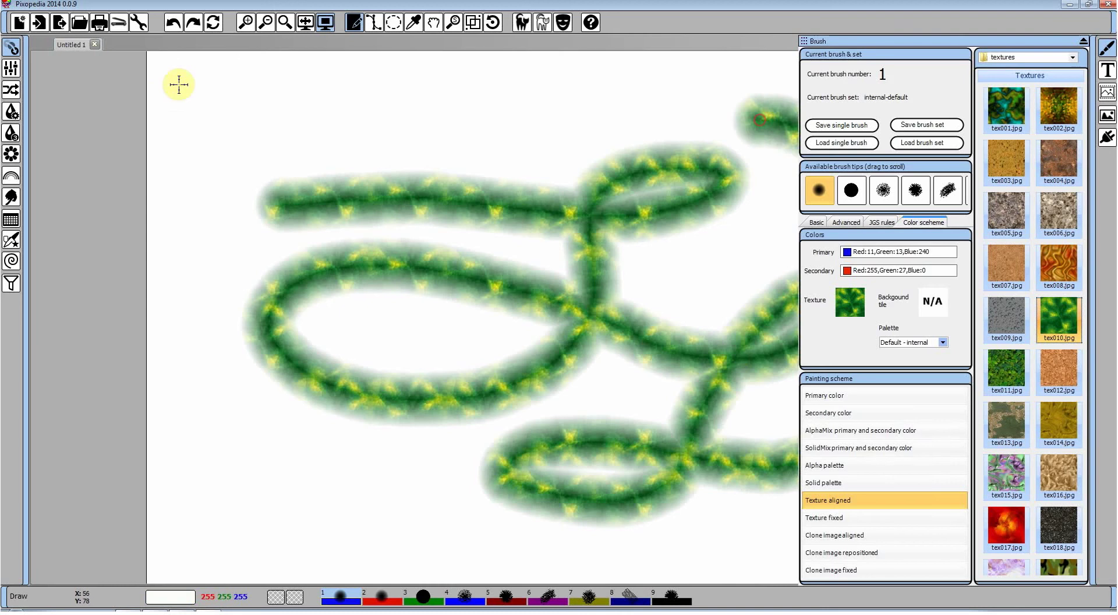
{"action": "left_click", "coordinate": [177, 24]}
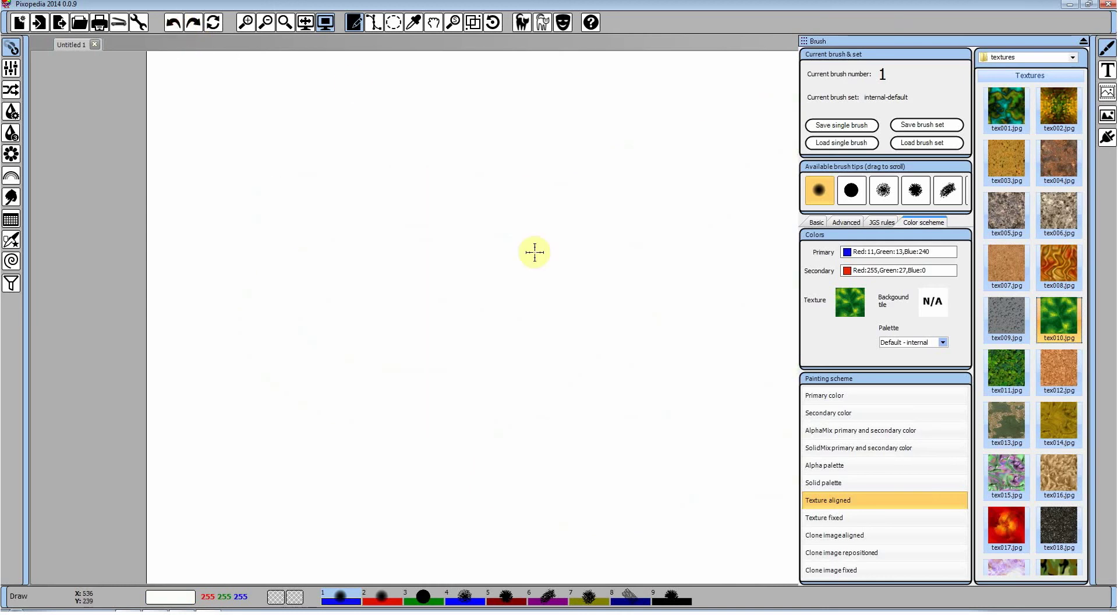
Choose the Texture fixed painting scheme and try a freehand stroke with the green texture.
{"action": "left_click", "coordinate": [843, 519]}
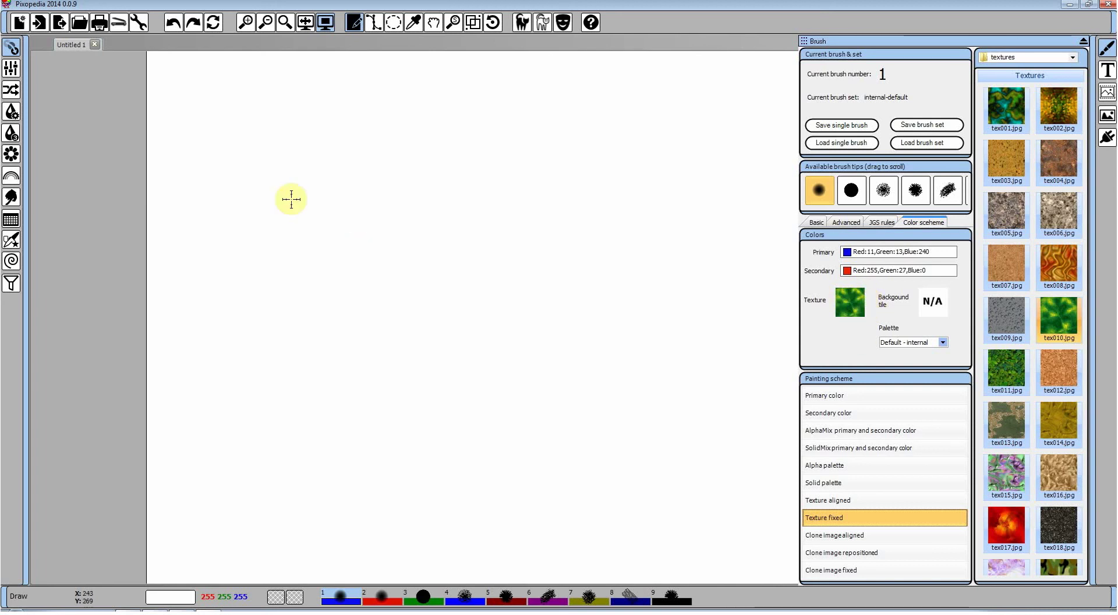
{"action": "mouse_move", "coordinate": [286, 178]}
{"action": "left_mouse_down"}
{"action": "mouse_move", "coordinate": [351, 169]}
{"action": "mouse_move", "coordinate": [516, 219]}
{"action": "mouse_move", "coordinate": [636, 166]}
{"action": "mouse_move", "coordinate": [679, 172]}
{"action": "mouse_move", "coordinate": [692, 219]}
{"action": "mouse_move", "coordinate": [667, 242]}
{"action": "mouse_move", "coordinate": [568, 255]}
{"action": "mouse_move", "coordinate": [566, 287]}
{"action": "mouse_move", "coordinate": [624, 314]}
{"action": "mouse_move", "coordinate": [674, 301]}
{"action": "mouse_move", "coordinate": [737, 306]}
{"action": "mouse_move", "coordinate": [742, 326]}
{"action": "mouse_move", "coordinate": [709, 351]}
{"action": "mouse_move", "coordinate": [571, 361]}
{"action": "mouse_move", "coordinate": [456, 320]}
{"action": "mouse_move", "coordinate": [373, 324]}
{"action": "left_mouse_up"}
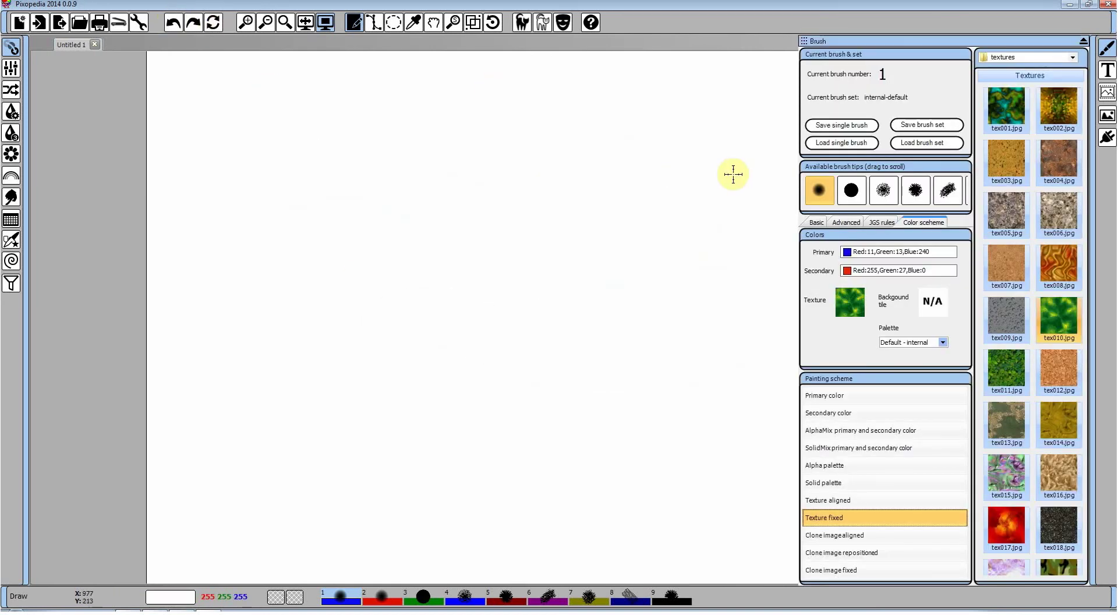
Draw one textured stroke with the brush step at 38 and another with the step at 43.
{"action": "left_click", "coordinate": [817, 222]}
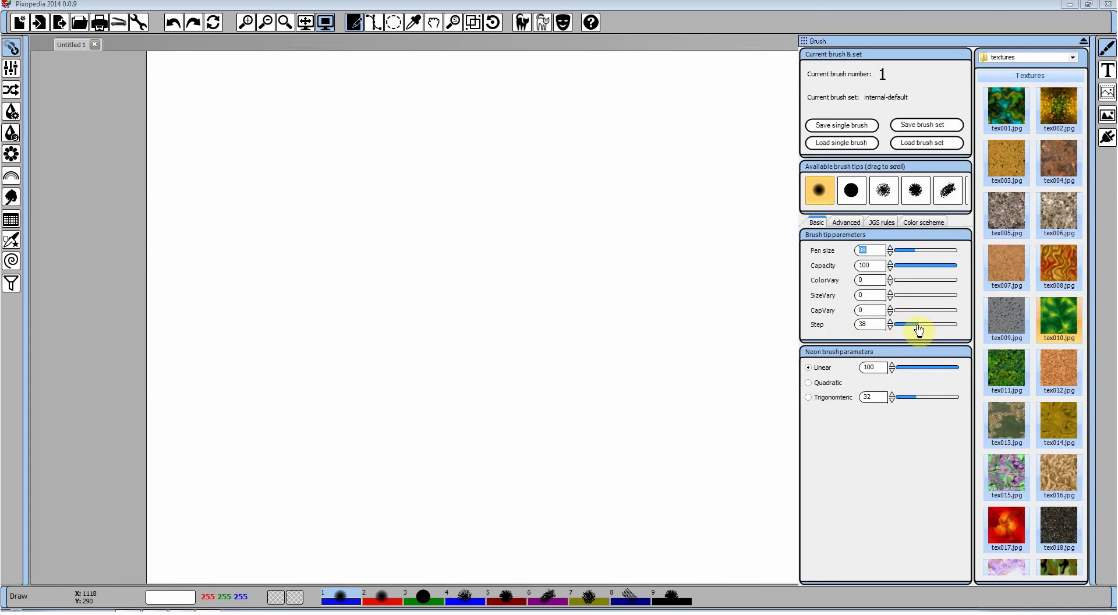
{"action": "mouse_move", "coordinate": [278, 148]}
{"action": "left_mouse_down"}
{"action": "mouse_move", "coordinate": [404, 135]}
{"action": "mouse_move", "coordinate": [674, 165]}
{"action": "mouse_move", "coordinate": [621, 269]}
{"action": "mouse_move", "coordinate": [576, 268]}
{"action": "left_mouse_up"}
{"action": "left_click", "coordinate": [926, 325]}
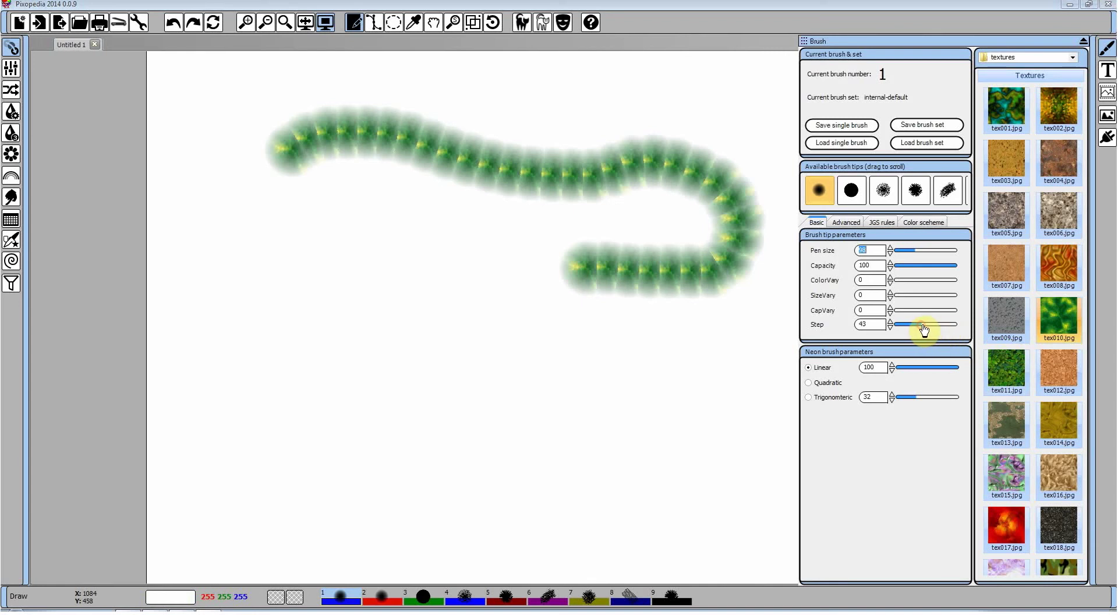
{"action": "mouse_move", "coordinate": [624, 347]}
{"action": "left_mouse_down"}
{"action": "mouse_move", "coordinate": [487, 252]}
{"action": "mouse_move", "coordinate": [369, 369]}
{"action": "mouse_move", "coordinate": [649, 469]}
{"action": "mouse_move", "coordinate": [816, 207]}
{"action": "mouse_move", "coordinate": [701, 192]}
{"action": "mouse_move", "coordinate": [326, 256]}
{"action": "left_mouse_up"}
Set the brush step to 2 and undo both widely spaced textured strokes.
{"action": "mouse_move", "coordinate": [926, 328]}
{"action": "left_mouse_down"}
{"action": "mouse_move", "coordinate": [868, 327]}
{"action": "mouse_move", "coordinate": [893, 326]}
{"action": "left_mouse_up"}
{"action": "left_click", "coordinate": [173, 22]}
{"action": "left_click", "coordinate": [173, 22]}
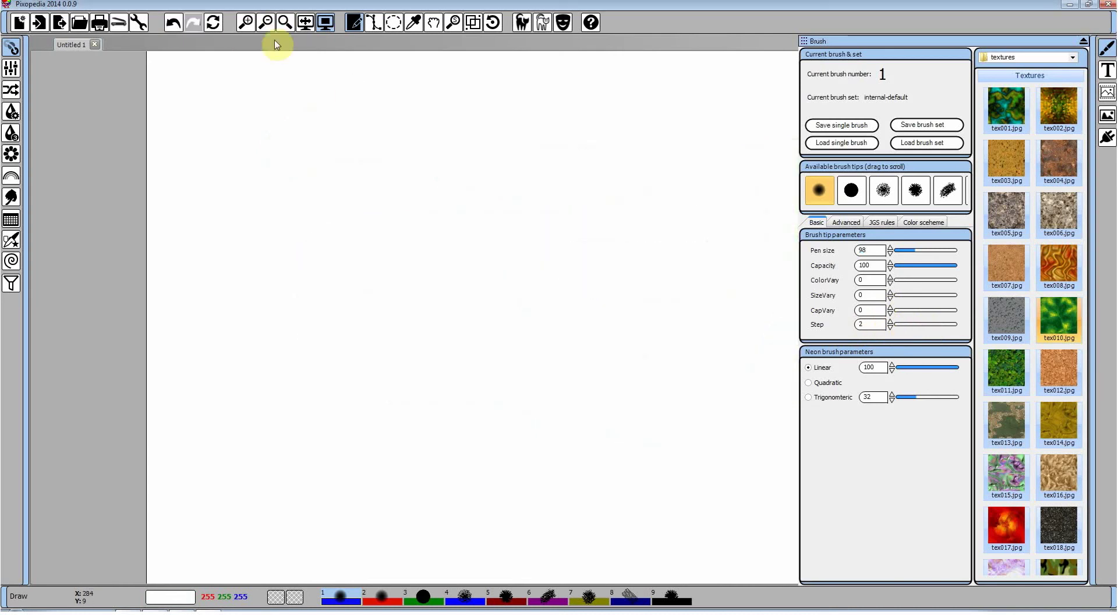
Choose the Clone image aligned painting scheme and try two short strokes without a clone source.
{"action": "left_click", "coordinate": [921, 223]}
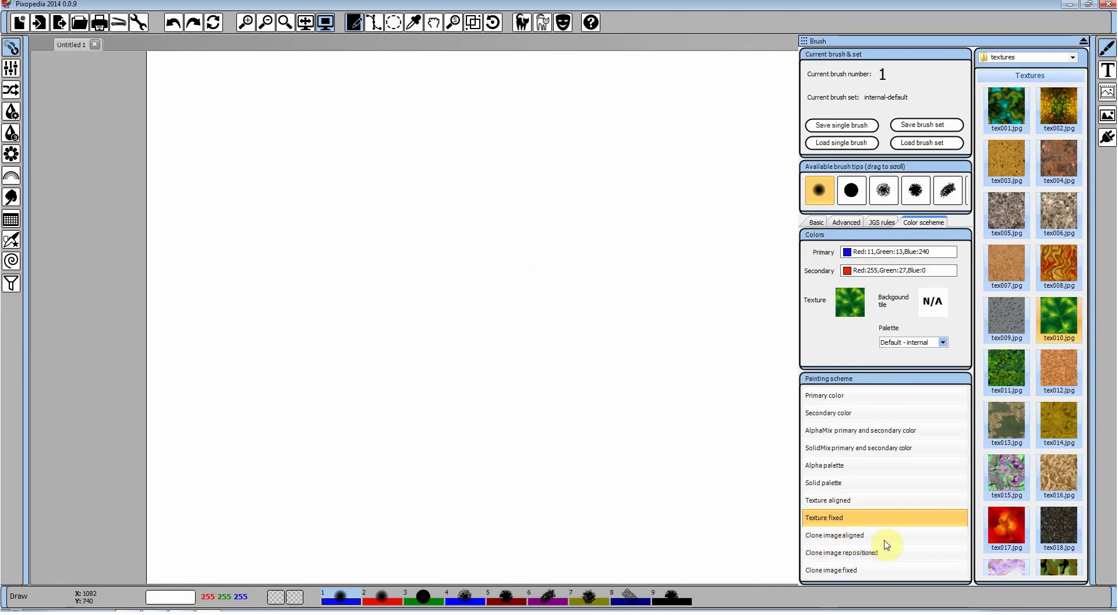
{"action": "left_click", "coordinate": [860, 539]}
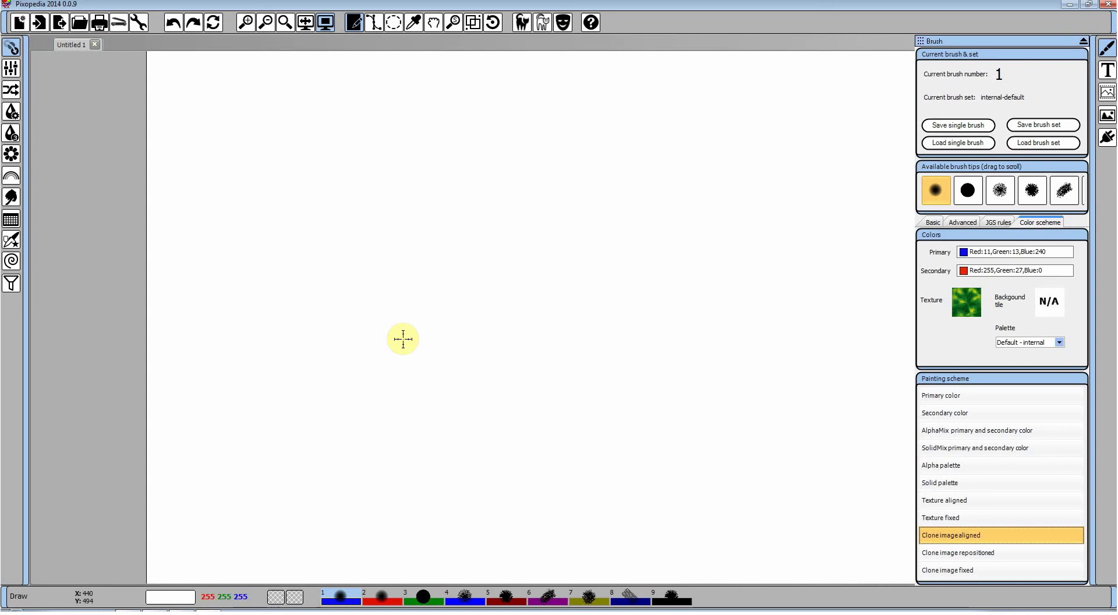
{"action": "left_click", "coordinate": [403, 339]}
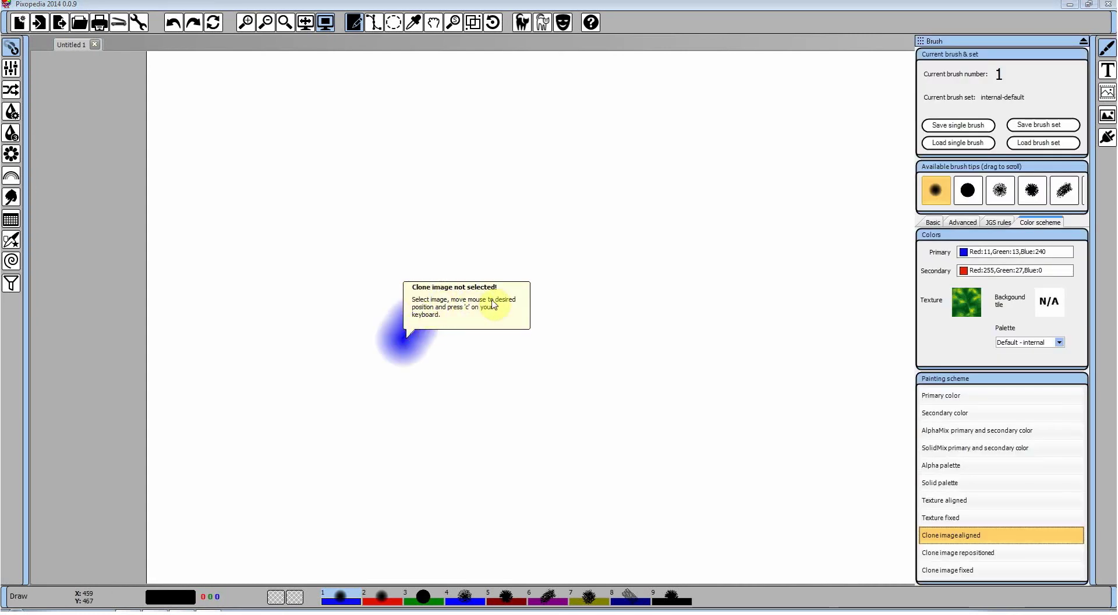
{"action": "left_click_drag", "start_coordinate": [469, 346], "coordinate": [521, 294]}
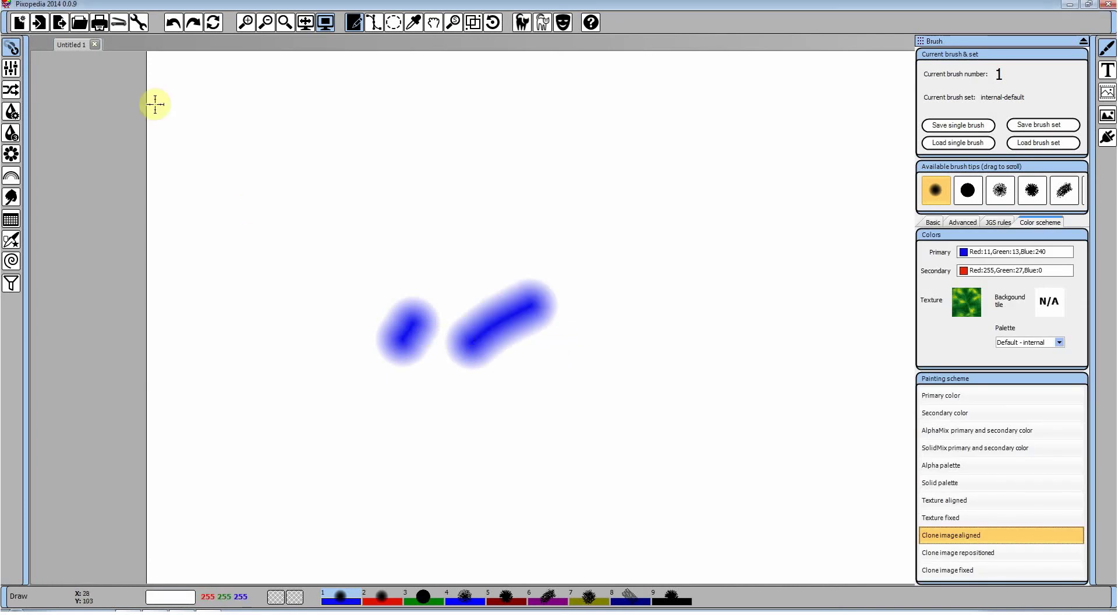
Open the first woman-portrait photo and pick the pupil of the eye on the photo's left side as the clone start point.
{"action": "left_click", "coordinate": [42, 25]}
{"action": "left_click", "coordinate": [478, 196]}
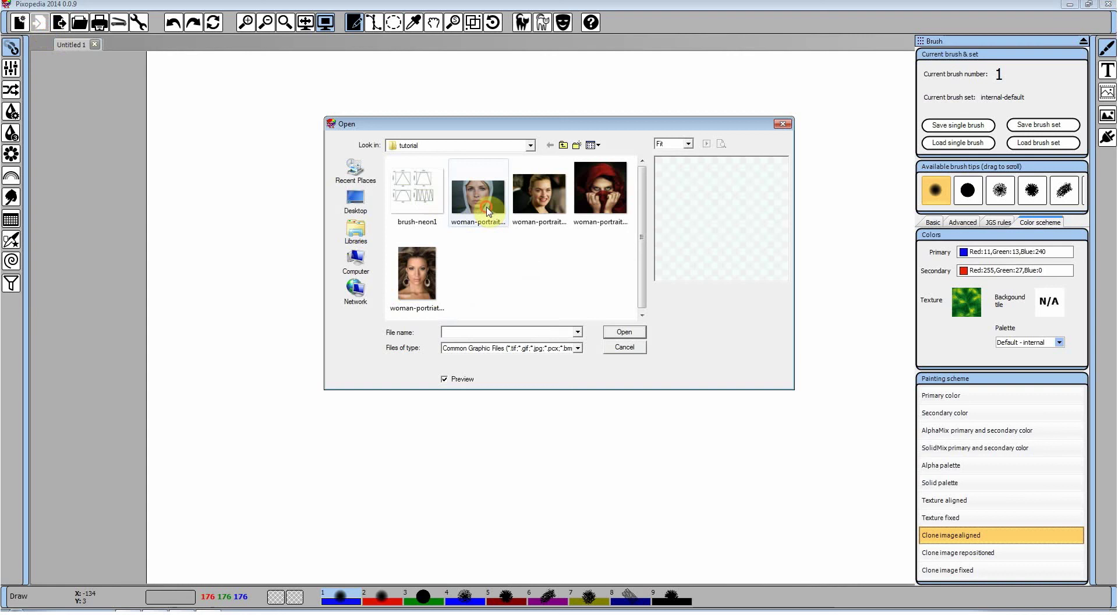
{"action": "left_click", "coordinate": [625, 331]}
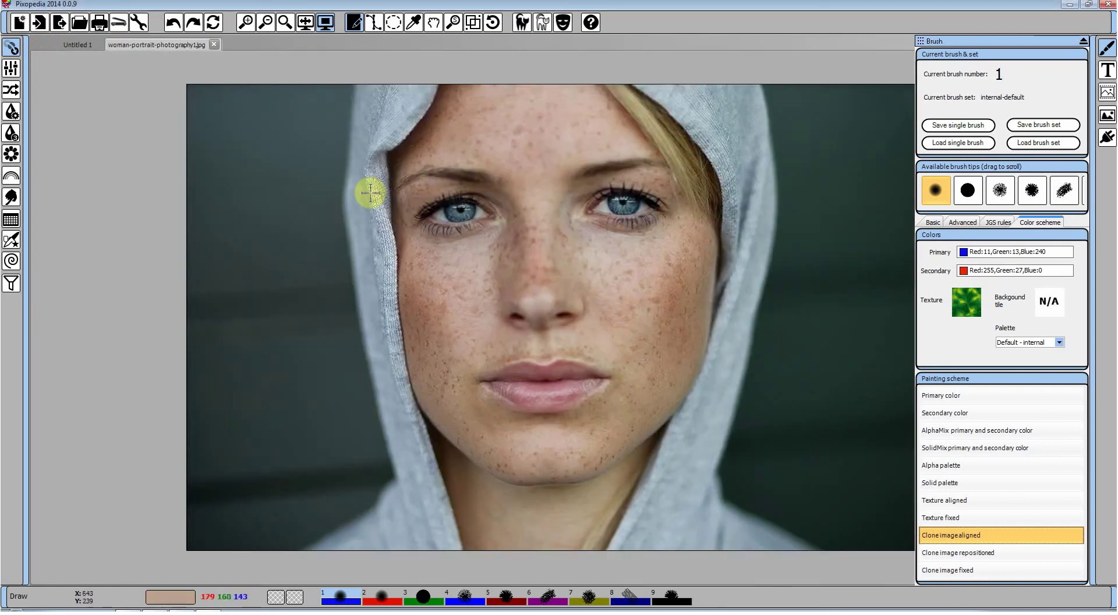
{"action": "left_click", "coordinate": [460, 207]}
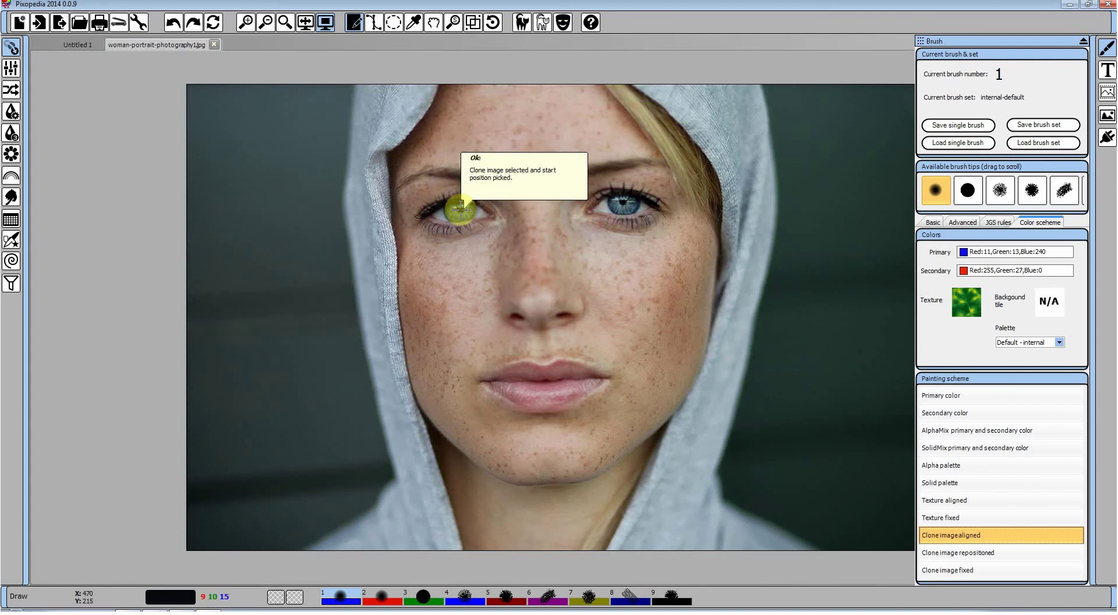
Return to the Untitled 1 canvas and undo the two short blue strokes.
{"action": "left_click", "coordinate": [78, 48]}
{"action": "left_click", "coordinate": [173, 22]}
{"action": "left_click", "coordinate": [173, 22]}
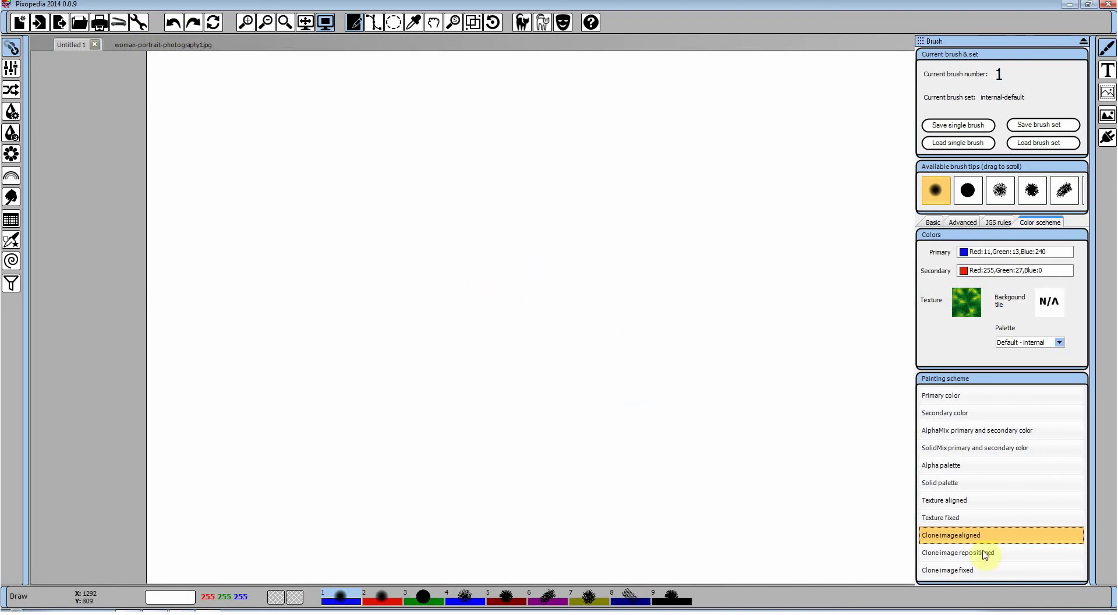
Paint the portrait's face onto the blank canvas in several broad strokes with aligned cloning, and clear the canvas.
{"action": "mouse_move", "coordinate": [254, 178]}
{"action": "left_mouse_down"}
{"action": "mouse_move", "coordinate": [530, 175]}
{"action": "mouse_move", "coordinate": [250, 184]}
{"action": "mouse_move", "coordinate": [296, 207]}
{"action": "mouse_move", "coordinate": [502, 202]}
{"action": "mouse_move", "coordinate": [539, 222]}
{"action": "mouse_move", "coordinate": [320, 221]}
{"action": "mouse_move", "coordinate": [234, 235]}
{"action": "left_mouse_up"}
{"action": "mouse_move", "coordinate": [255, 280]}
{"action": "left_mouse_down"}
{"action": "mouse_move", "coordinate": [559, 278]}
{"action": "mouse_move", "coordinate": [547, 260]}
{"action": "mouse_move", "coordinate": [246, 252]}
{"action": "mouse_move", "coordinate": [252, 295]}
{"action": "mouse_move", "coordinate": [435, 267]}
{"action": "mouse_move", "coordinate": [264, 280]}
{"action": "mouse_move", "coordinate": [500, 293]}
{"action": "mouse_move", "coordinate": [267, 313]}
{"action": "mouse_move", "coordinate": [495, 310]}
{"action": "mouse_move", "coordinate": [317, 319]}
{"action": "mouse_move", "coordinate": [492, 349]}
{"action": "mouse_move", "coordinate": [297, 308]}
{"action": "mouse_move", "coordinate": [239, 280]}
{"action": "mouse_move", "coordinate": [272, 295]}
{"action": "mouse_move", "coordinate": [339, 255]}
{"action": "mouse_move", "coordinate": [282, 167]}
{"action": "mouse_move", "coordinate": [317, 212]}
{"action": "mouse_move", "coordinate": [347, 169]}
{"action": "mouse_move", "coordinate": [267, 132]}
{"action": "mouse_move", "coordinate": [401, 127]}
{"action": "mouse_move", "coordinate": [379, 120]}
{"action": "left_mouse_up"}
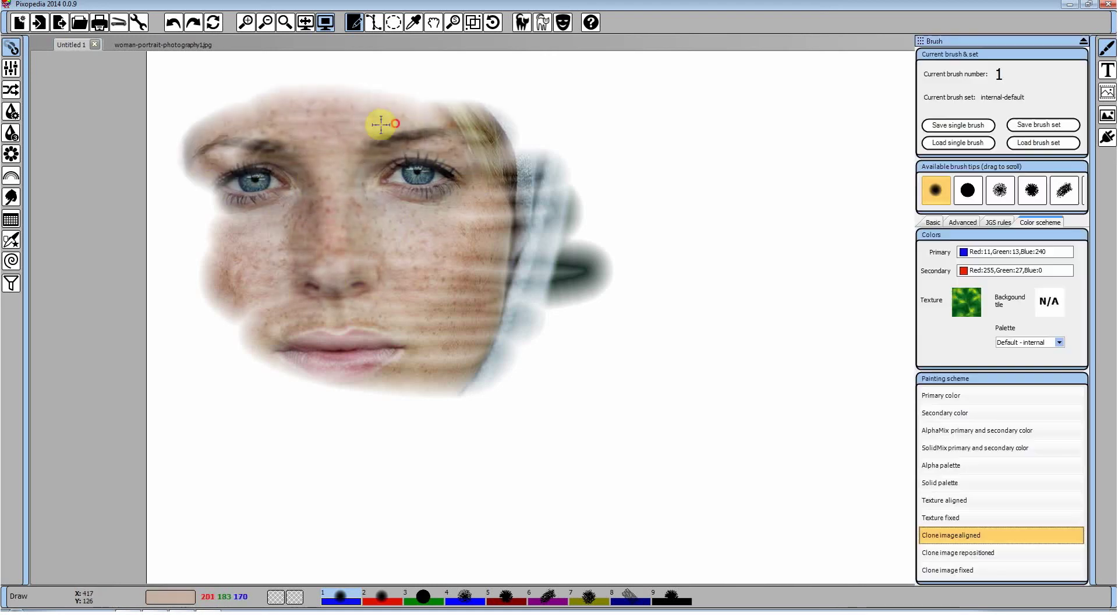
{"action": "left_click", "coordinate": [155, 44]}
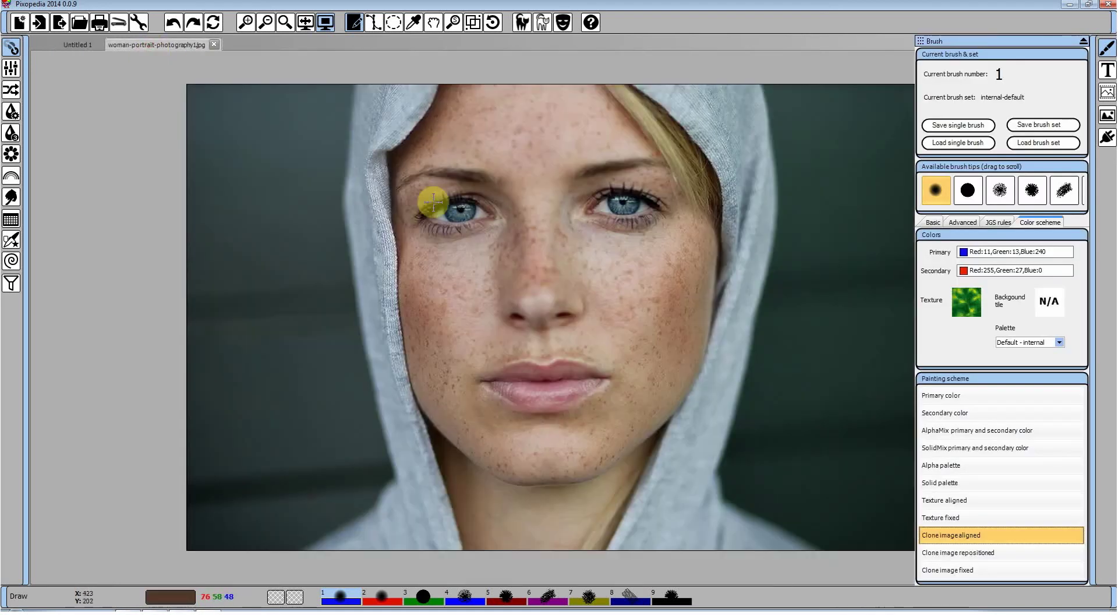
{"action": "left_click", "coordinate": [81, 46]}
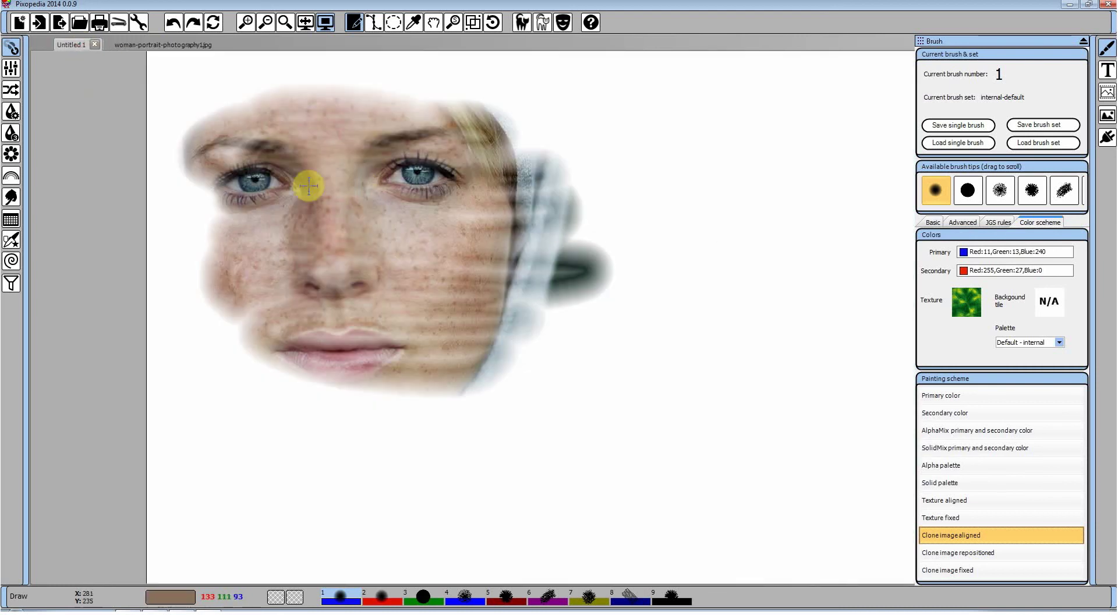
{"action": "mouse_move", "coordinate": [309, 185]}
{"action": "left_mouse_down"}
{"action": "mouse_move", "coordinate": [224, 188]}
{"action": "mouse_move", "coordinate": [332, 170]}
{"action": "mouse_move", "coordinate": [375, 345]}
{"action": "mouse_move", "coordinate": [416, 345]}
{"action": "mouse_move", "coordinate": [445, 459]}
{"action": "mouse_move", "coordinate": [389, 492]}
{"action": "mouse_move", "coordinate": [728, 490]}
{"action": "left_mouse_up"}
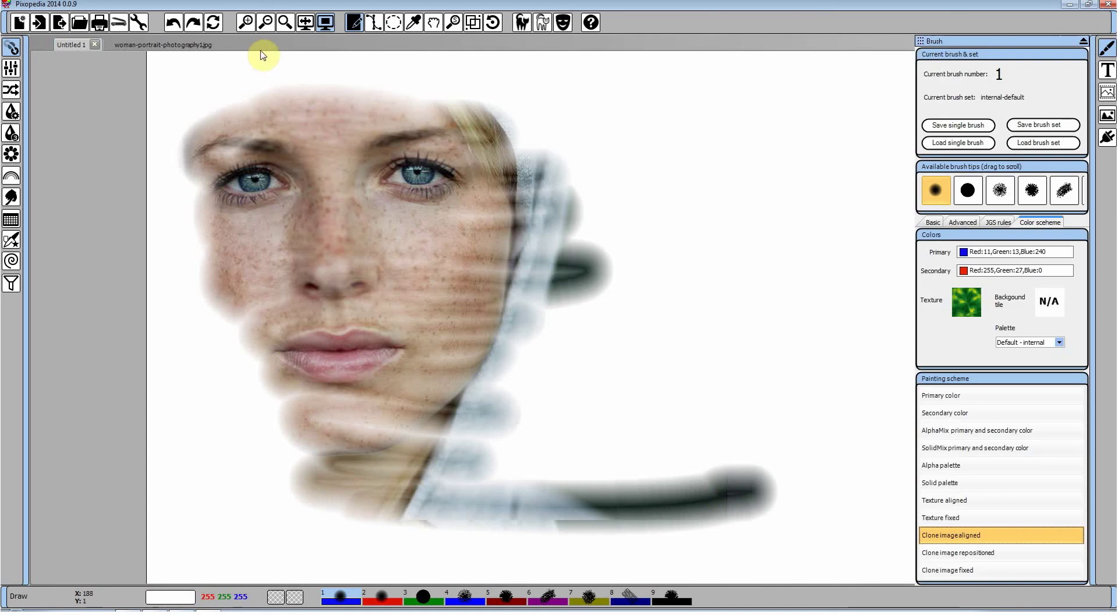
{"action": "left_click", "coordinate": [214, 25]}
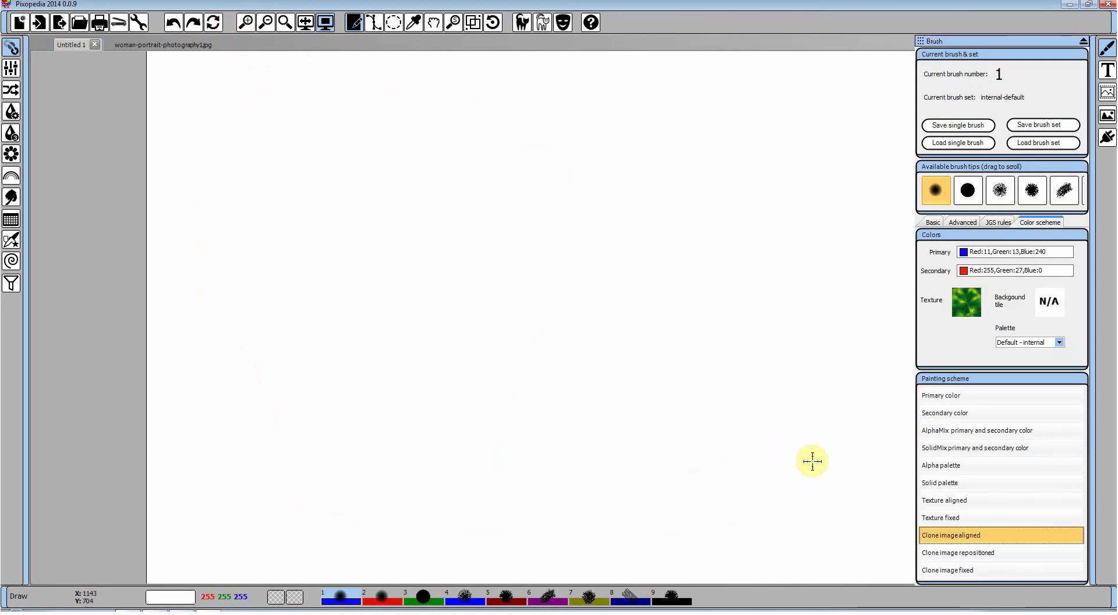
Choose the Clone image repositioned scheme and paint four horizontal strokes below one another, each starting from the cloned eye.
{"action": "left_click", "coordinate": [965, 553]}
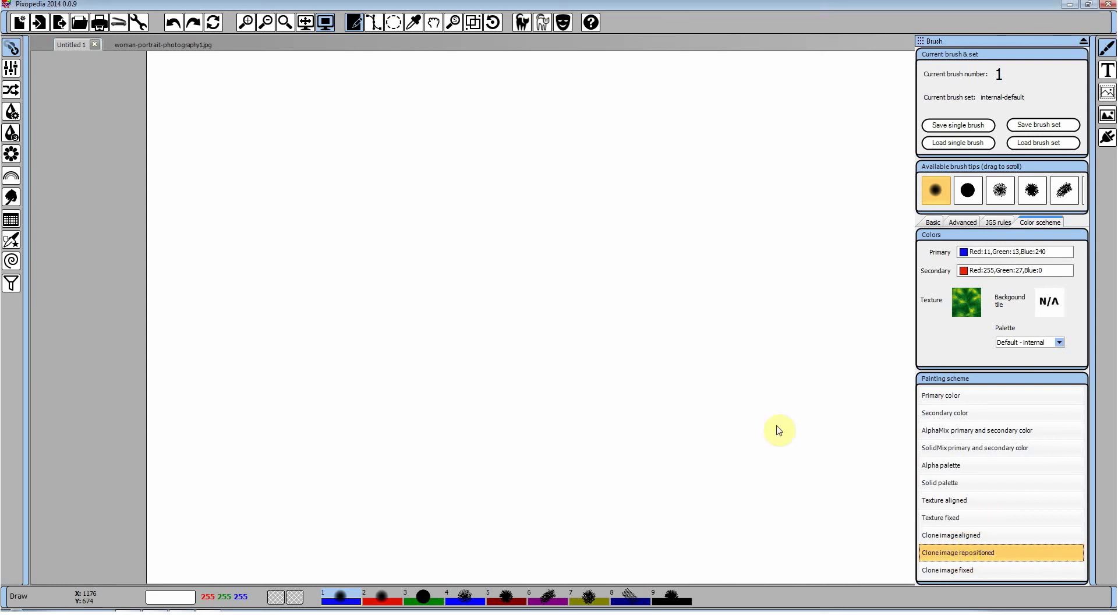
{"action": "left_click_drag", "start_coordinate": [239, 155], "coordinate": [581, 158]}
{"action": "left_click_drag", "start_coordinate": [218, 214], "coordinate": [554, 214]}
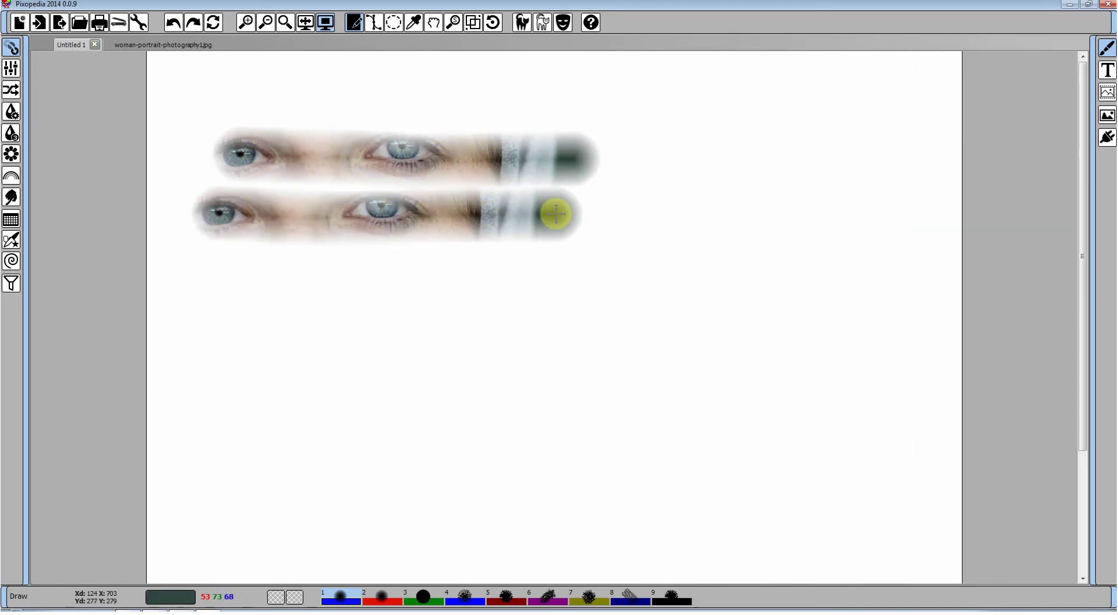
{"action": "left_click_drag", "start_coordinate": [231, 265], "coordinate": [559, 267]}
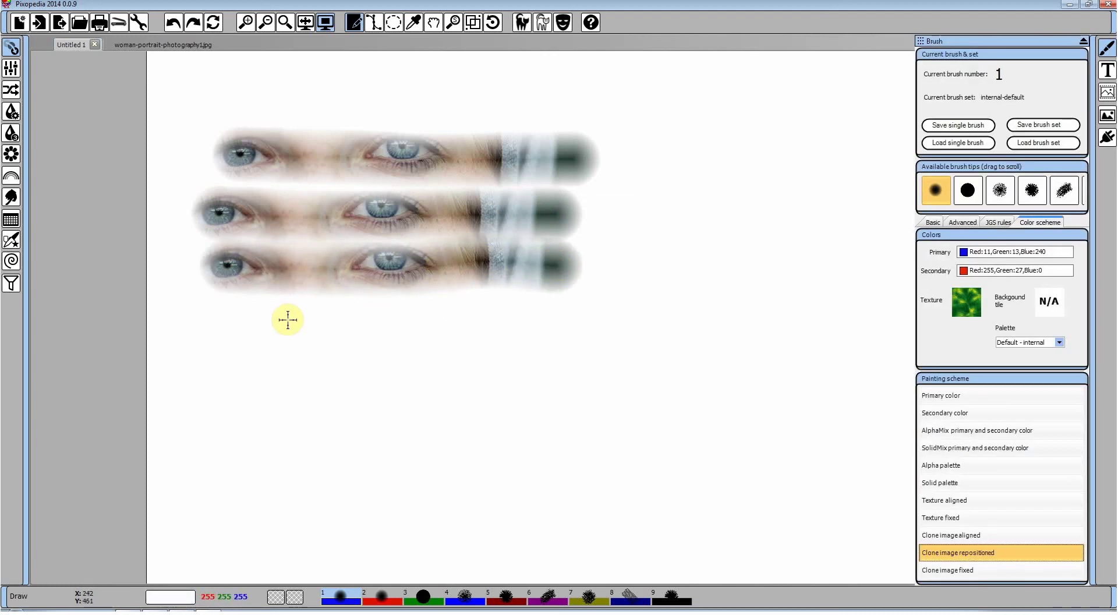
{"action": "left_click_drag", "start_coordinate": [242, 319], "coordinate": [536, 320]}
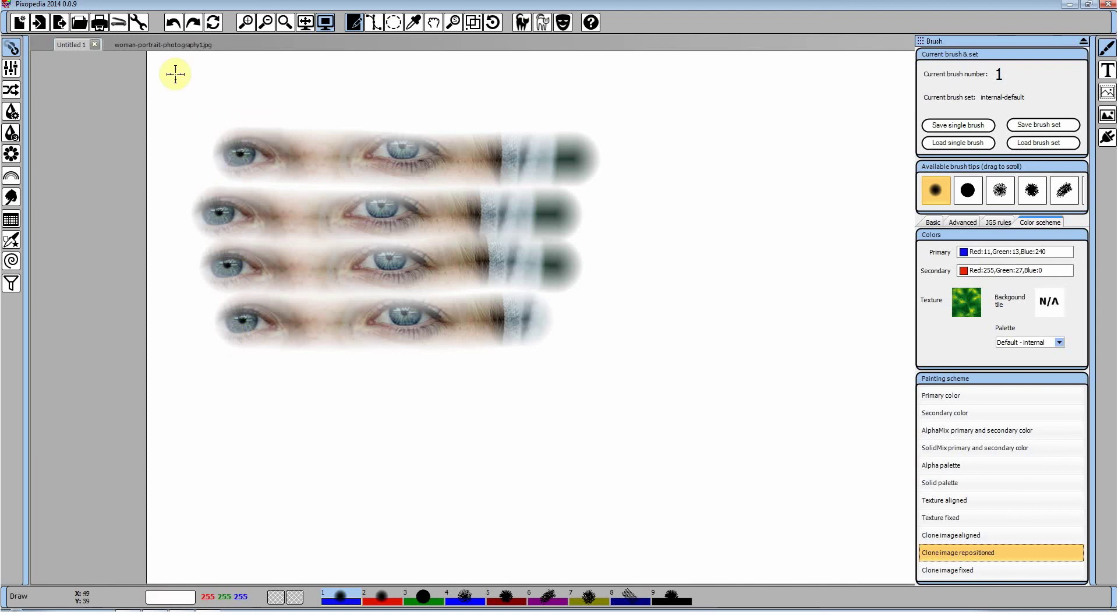
Paint four more repositioned clone strokes in curved and diagonal directions around the canvas, and clear the canvas.
{"action": "left_click", "coordinate": [175, 45]}
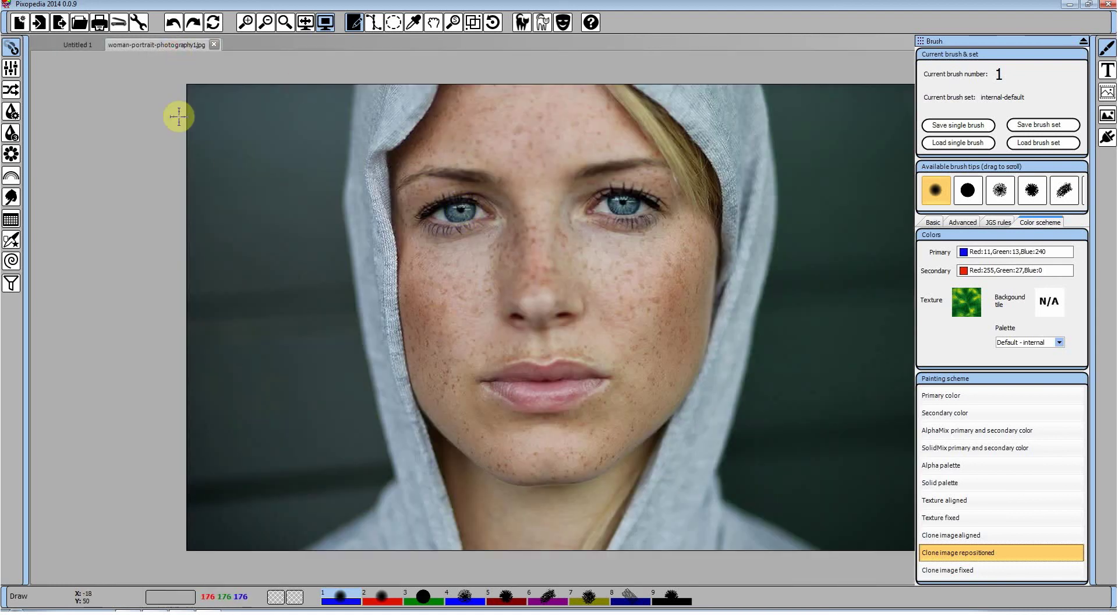
{"action": "left_click", "coordinate": [77, 49]}
{"action": "left_click_drag", "start_coordinate": [279, 378], "coordinate": [629, 382]}
{"action": "left_click_drag", "start_coordinate": [626, 213], "coordinate": [807, 172]}
{"action": "left_click_drag", "start_coordinate": [629, 469], "coordinate": [821, 288]}
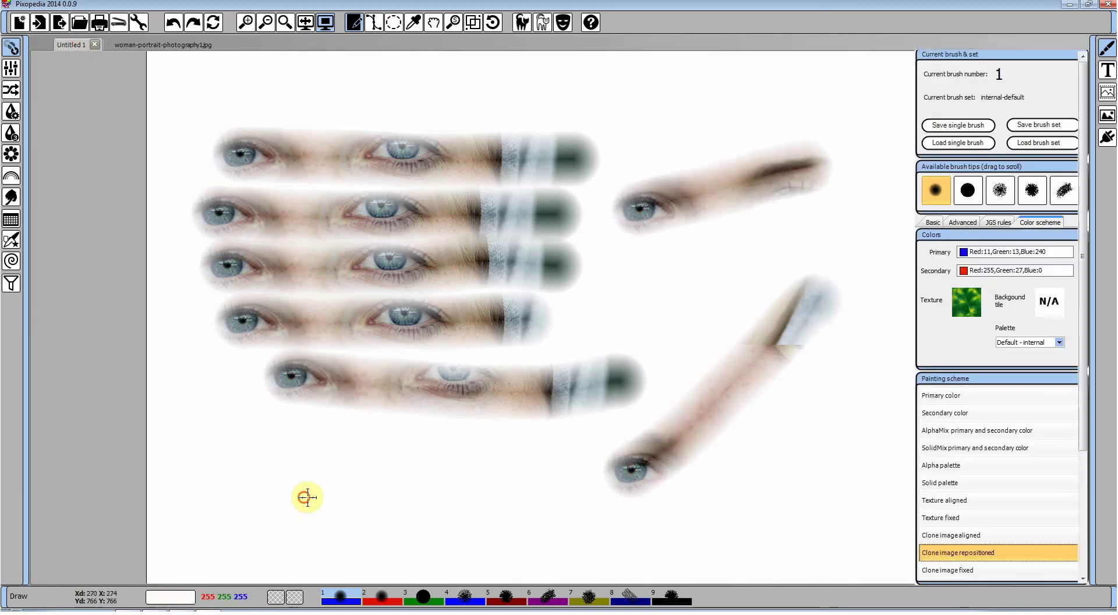
{"action": "mouse_move", "coordinate": [303, 496]}
{"action": "left_mouse_down"}
{"action": "mouse_move", "coordinate": [452, 511]}
{"action": "mouse_move", "coordinate": [504, 468]}
{"action": "mouse_move", "coordinate": [267, 467]}
{"action": "mouse_move", "coordinate": [480, 445]}
{"action": "left_mouse_up"}
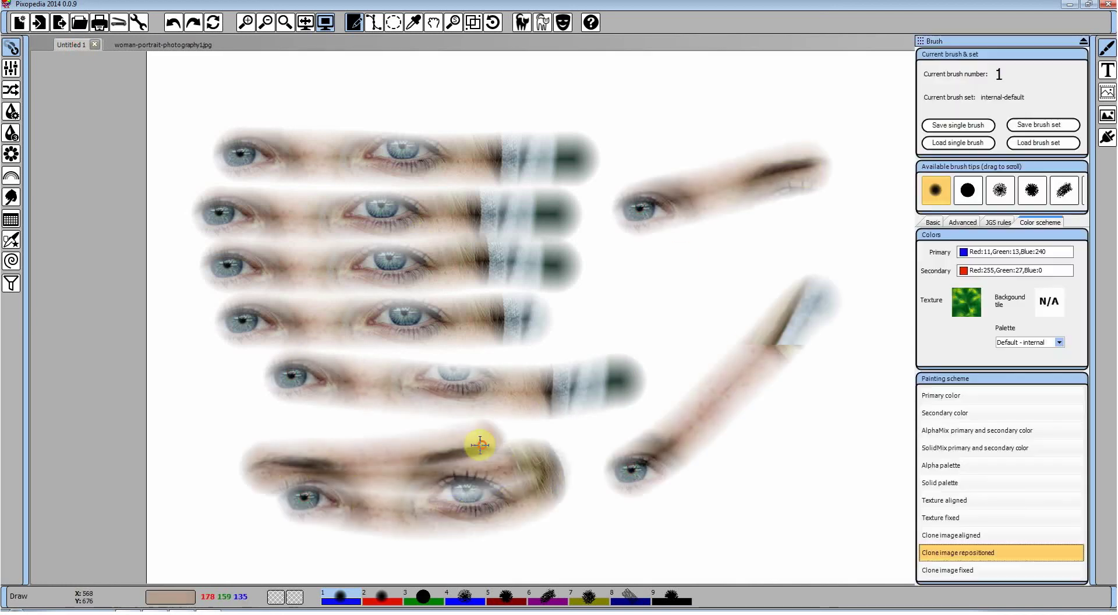
{"action": "left_click", "coordinate": [213, 22]}
Choose the Clone image fixed scheme, try a freehand stroke with it and undo the stroke.
{"action": "left_click", "coordinate": [1018, 574]}
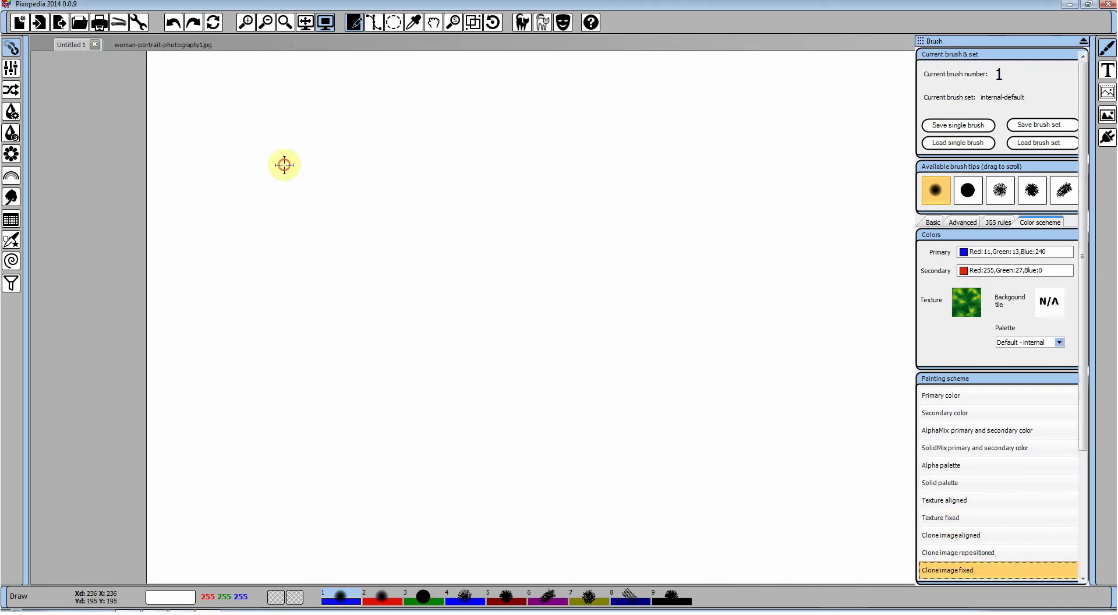
{"action": "mouse_move", "coordinate": [282, 163]}
{"action": "left_mouse_down"}
{"action": "mouse_move", "coordinate": [701, 167]}
{"action": "mouse_move", "coordinate": [663, 193]}
{"action": "mouse_move", "coordinate": [497, 208]}
{"action": "mouse_move", "coordinate": [392, 243]}
{"action": "mouse_move", "coordinate": [587, 263]}
{"action": "mouse_move", "coordinate": [479, 400]}
{"action": "mouse_move", "coordinate": [644, 418]}
{"action": "mouse_move", "coordinate": [610, 367]}
{"action": "mouse_move", "coordinate": [619, 232]}
{"action": "mouse_move", "coordinate": [437, 158]}
{"action": "mouse_move", "coordinate": [272, 305]}
{"action": "mouse_move", "coordinate": [372, 318]}
{"action": "mouse_move", "coordinate": [452, 356]}
{"action": "mouse_move", "coordinate": [374, 409]}
{"action": "mouse_move", "coordinate": [403, 345]}
{"action": "left_mouse_up"}
{"action": "right_click", "coordinate": [403, 345]}
{"action": "left_click", "coordinate": [173, 23]}
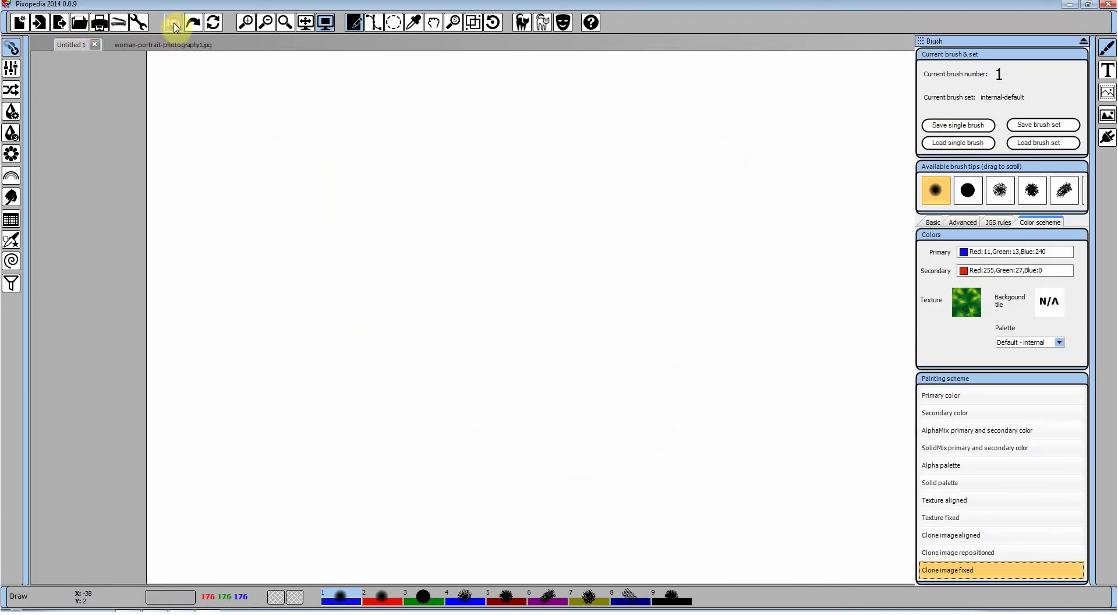
Set the brush step to 38, draw a freehand stroke of cloned eyes and undo it.
{"action": "left_click", "coordinate": [932, 222]}
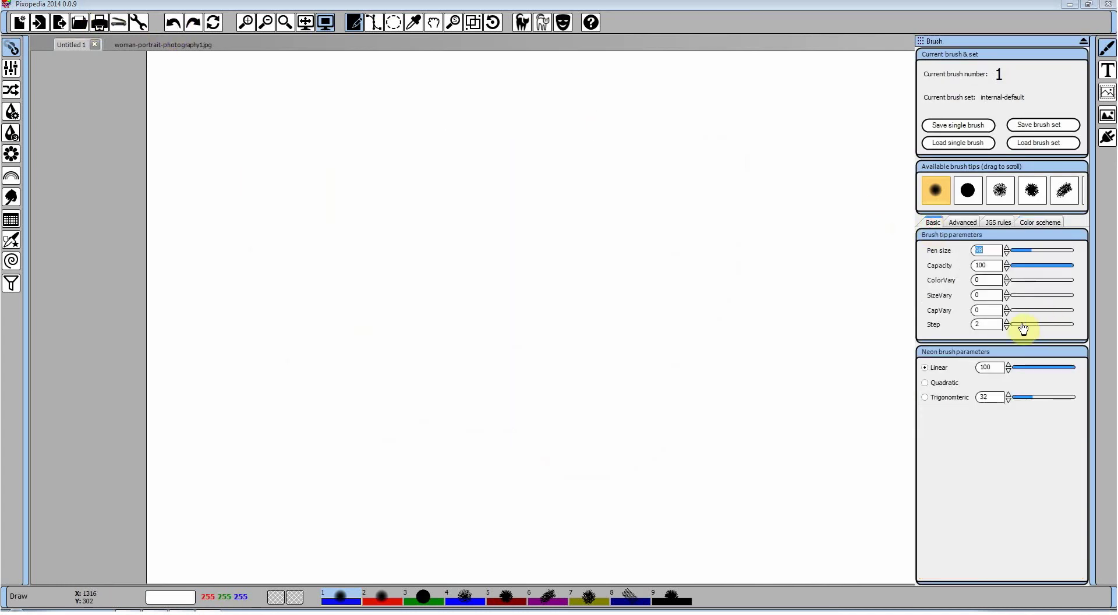
{"action": "mouse_move", "coordinate": [385, 182]}
{"action": "left_mouse_down"}
{"action": "mouse_move", "coordinate": [533, 139]}
{"action": "mouse_move", "coordinate": [643, 164]}
{"action": "mouse_move", "coordinate": [694, 272]}
{"action": "mouse_move", "coordinate": [637, 377]}
{"action": "mouse_move", "coordinate": [393, 408]}
{"action": "mouse_move", "coordinate": [295, 322]}
{"action": "mouse_move", "coordinate": [285, 277]}
{"action": "mouse_move", "coordinate": [392, 262]}
{"action": "mouse_move", "coordinate": [470, 289]}
{"action": "mouse_move", "coordinate": [590, 279]}
{"action": "mouse_move", "coordinate": [641, 382]}
{"action": "mouse_move", "coordinate": [779, 386]}
{"action": "mouse_move", "coordinate": [811, 258]}
{"action": "mouse_move", "coordinate": [703, 392]}
{"action": "mouse_move", "coordinate": [655, 509]}
{"action": "mouse_move", "coordinate": [350, 416]}
{"action": "mouse_move", "coordinate": [305, 353]}
{"action": "mouse_move", "coordinate": [228, 352]}
{"action": "mouse_move", "coordinate": [340, 394]}
{"action": "mouse_move", "coordinate": [498, 279]}
{"action": "left_mouse_up"}
{"action": "left_click", "coordinate": [174, 22]}
Draw a large outlined ellipse of repeated cloned eyes across the canvas and undo it.
{"action": "right_click", "coordinate": [275, 165]}
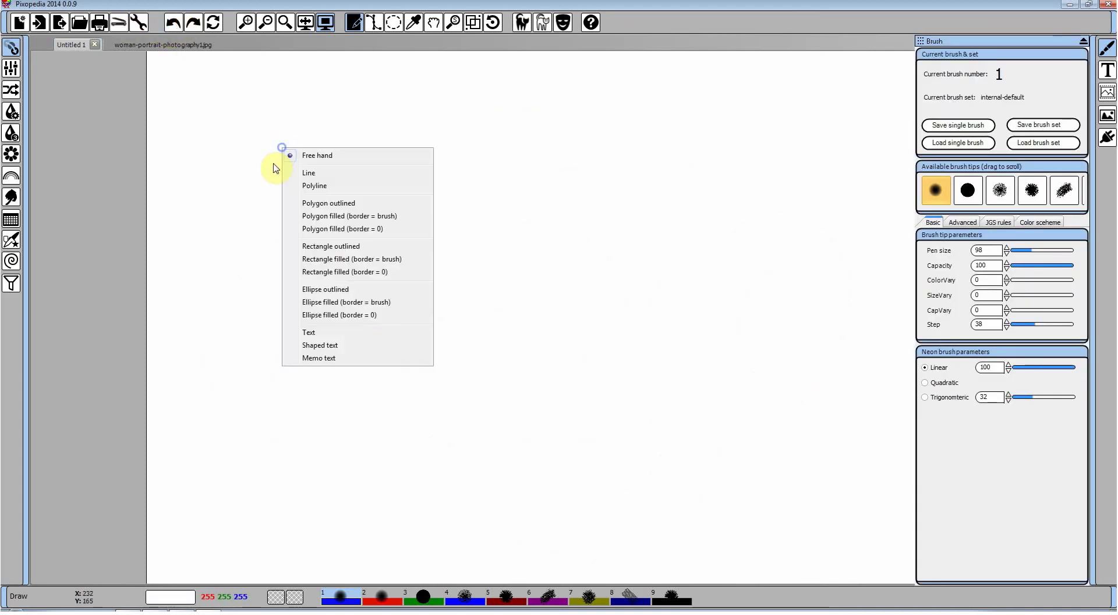
{"action": "left_click", "coordinate": [372, 293]}
{"action": "left_click_drag", "start_coordinate": [256, 134], "coordinate": [762, 448]}
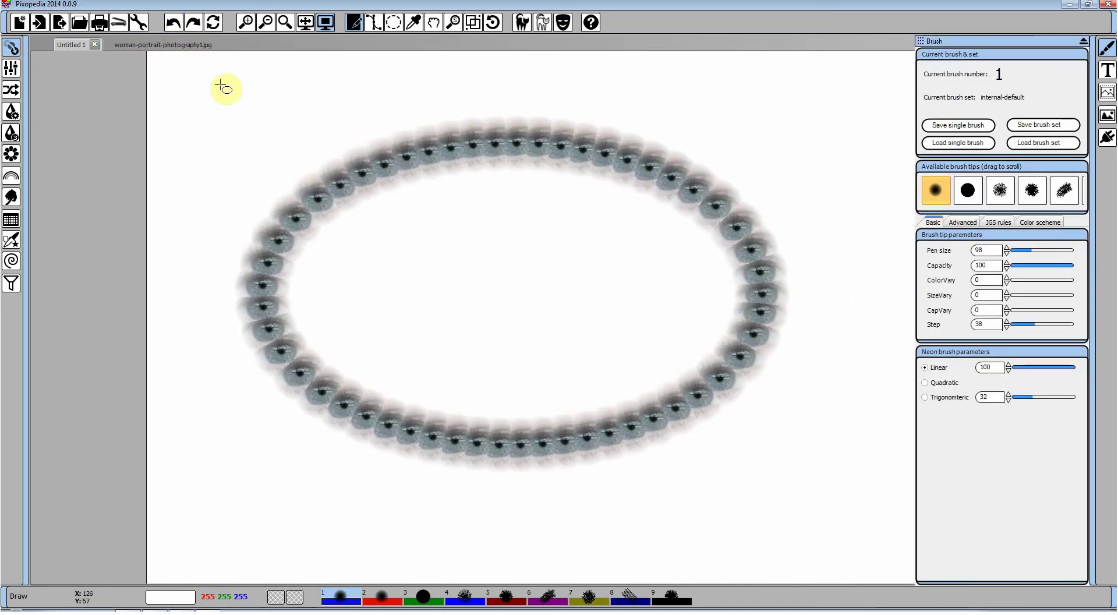
{"action": "left_click", "coordinate": [173, 23]}
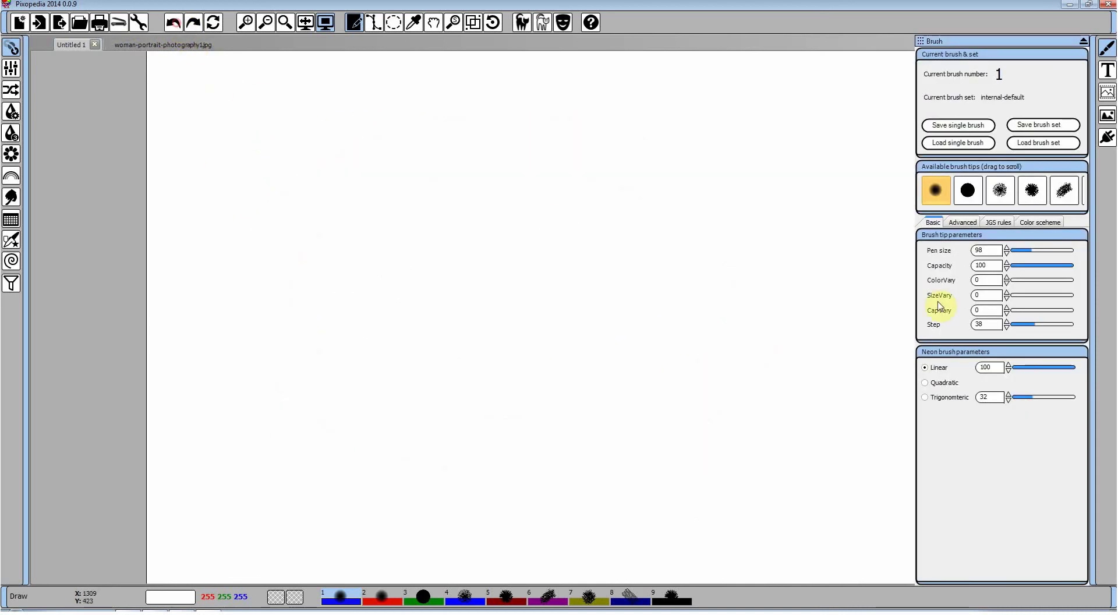
Set the brush step to 1 and choose the Step palette circular painting scheme.
{"action": "left_click_drag", "start_coordinate": [1035, 325], "coordinate": [959, 362]}
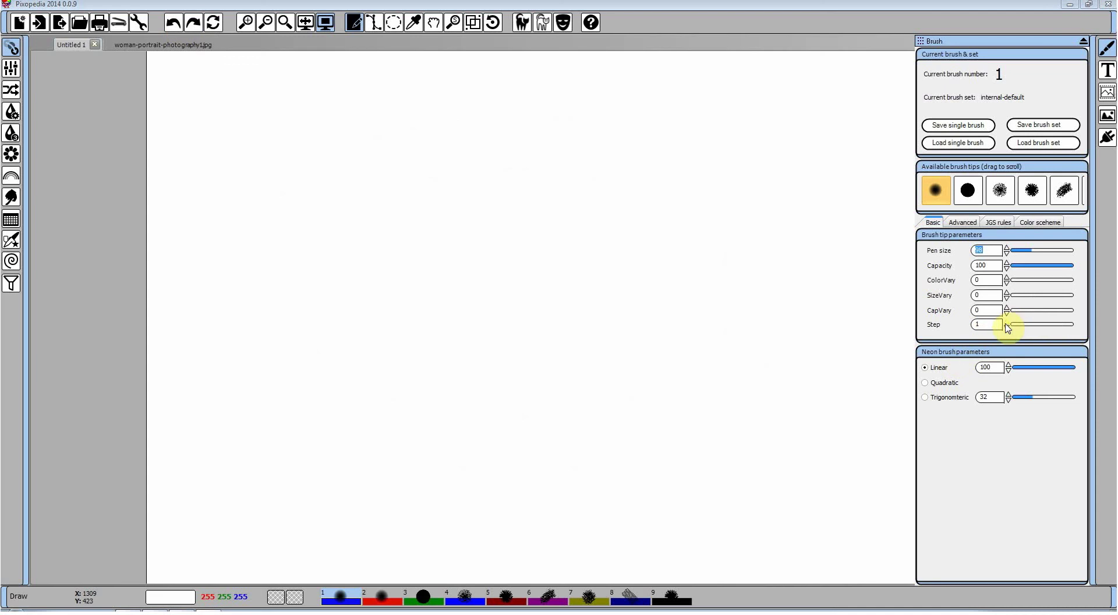
{"action": "left_click", "coordinate": [1040, 222]}
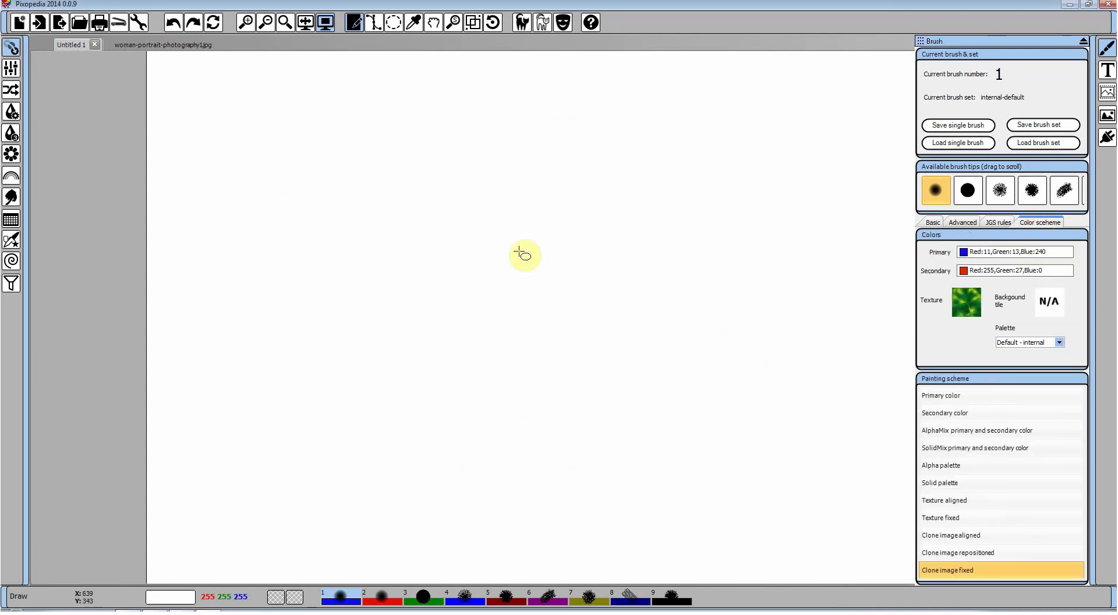
{"action": "left_click", "coordinate": [168, 44]}
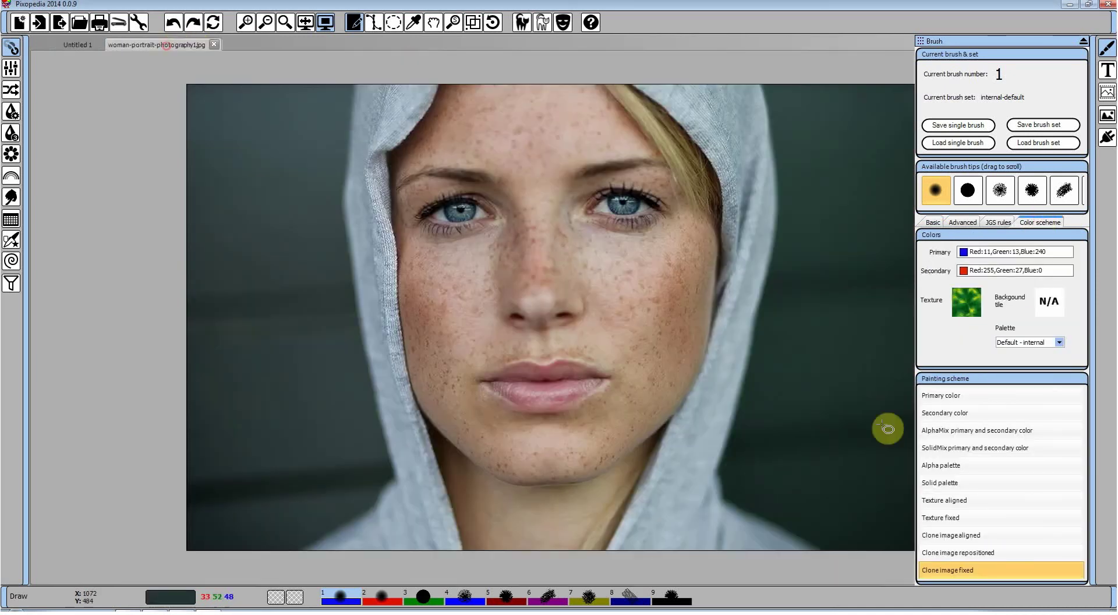
{"action": "scroll", "coordinate": [984, 550], "scroll_direction": "down", "scroll_amount": 2}
{"action": "left_click", "coordinate": [957, 517]}
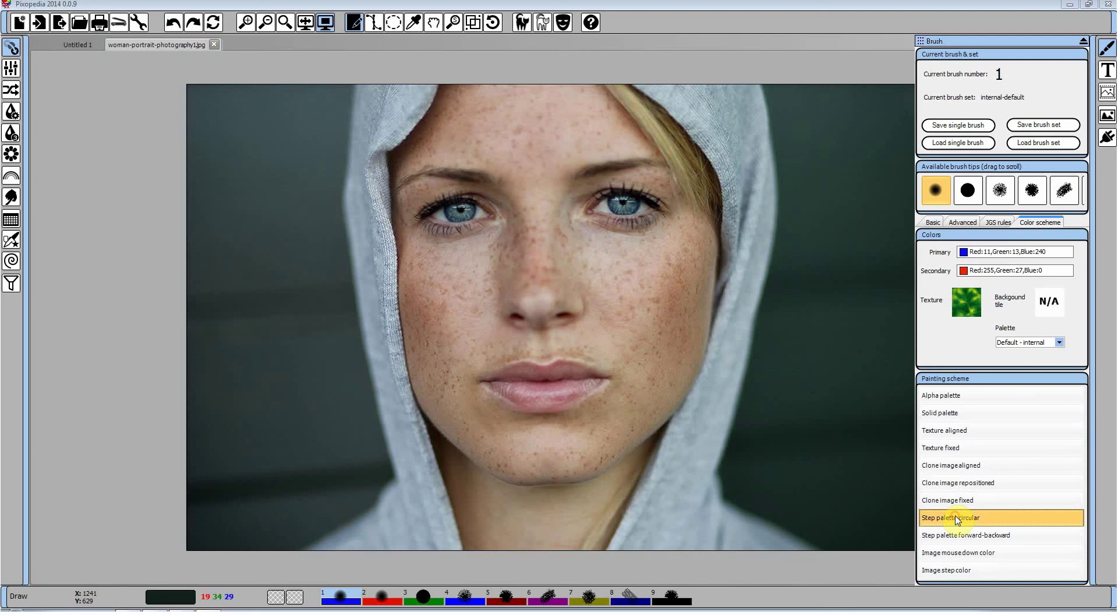
On the Untitled 1 canvas, switch the drawing shape to Free hand and set the palette to Lemon colors.
{"action": "left_click", "coordinate": [77, 45]}
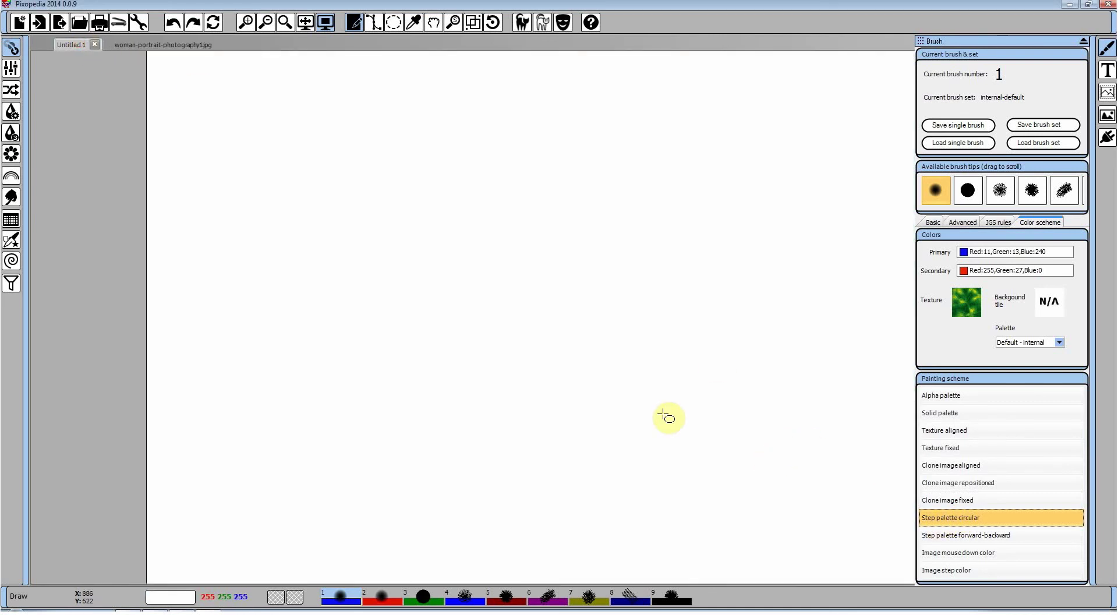
{"action": "right_click", "coordinate": [610, 337]}
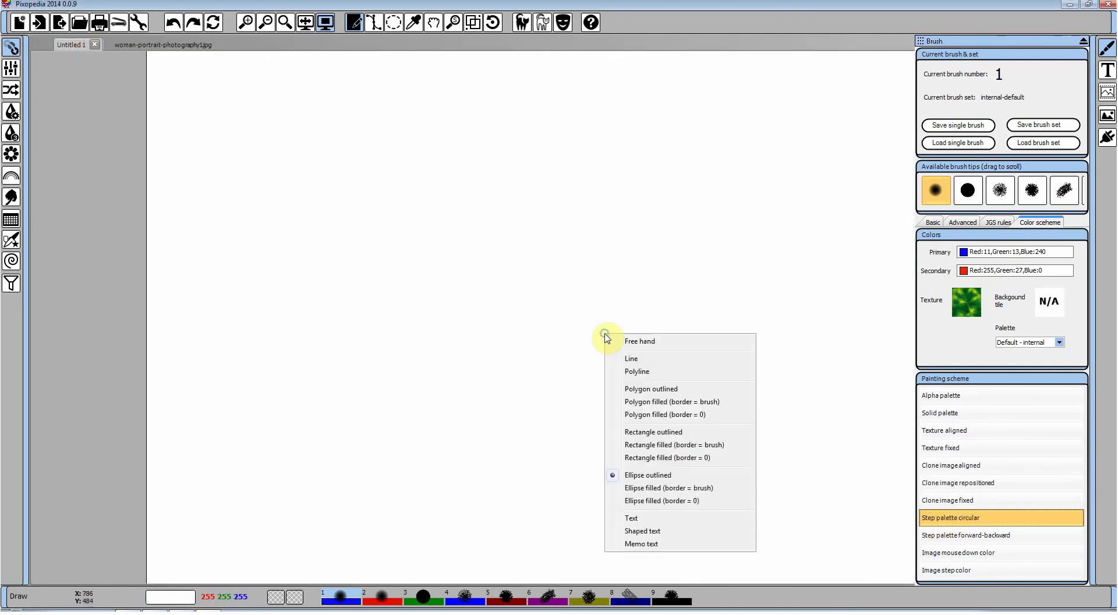
{"action": "left_click", "coordinate": [622, 339]}
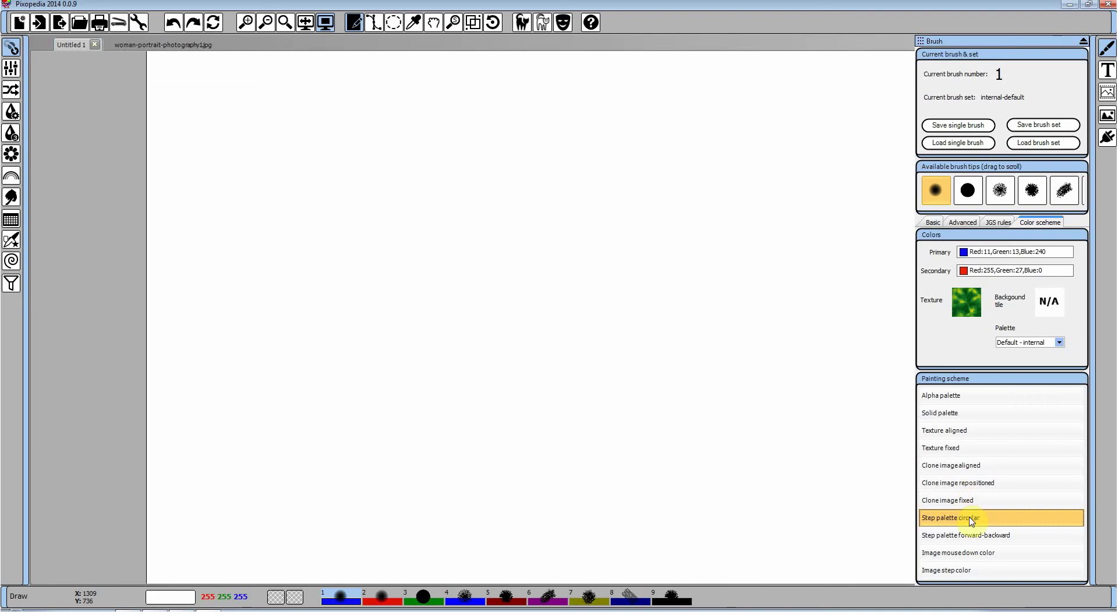
{"action": "left_click", "coordinate": [1042, 341]}
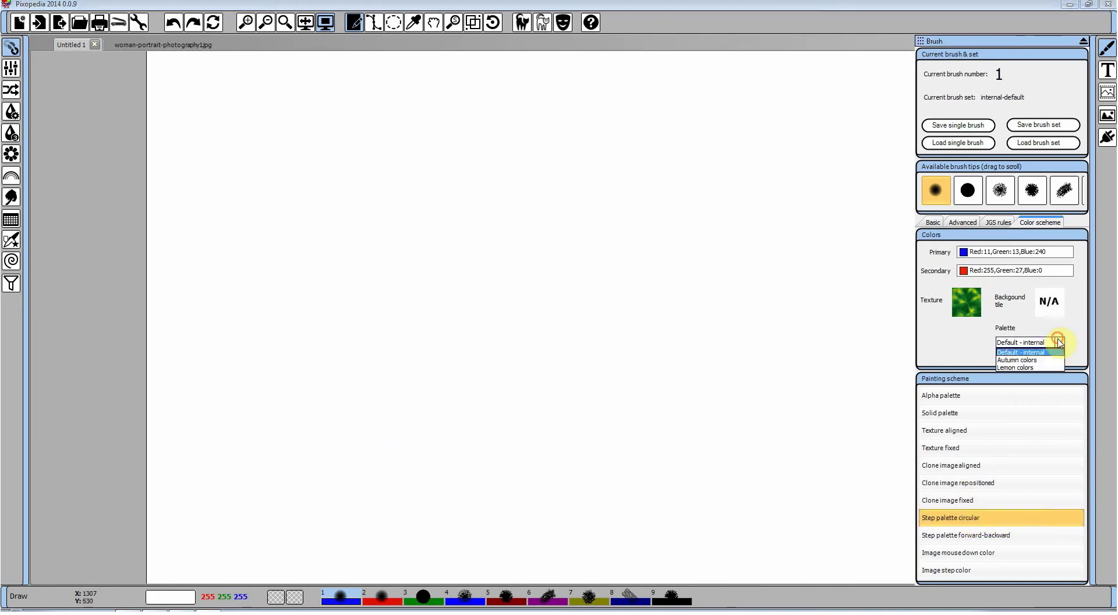
{"action": "left_click", "coordinate": [1036, 368]}
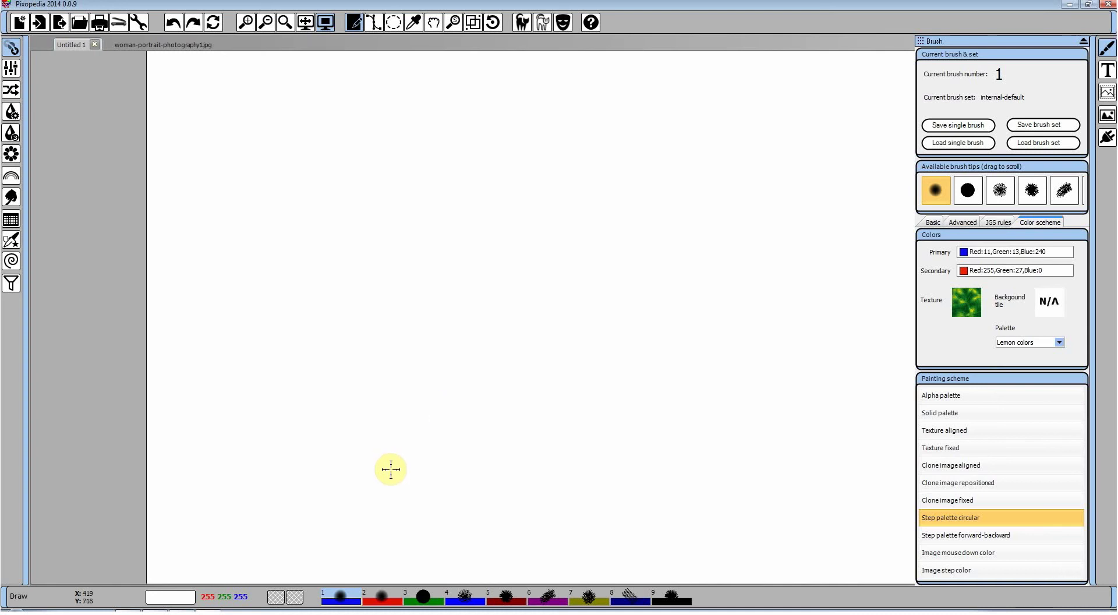
Draw a freehand stroke up the blank canvas with the circular Lemon colors palette and undo it.
{"action": "left_click_drag", "start_coordinate": [390, 476], "coordinate": [391, 299]}
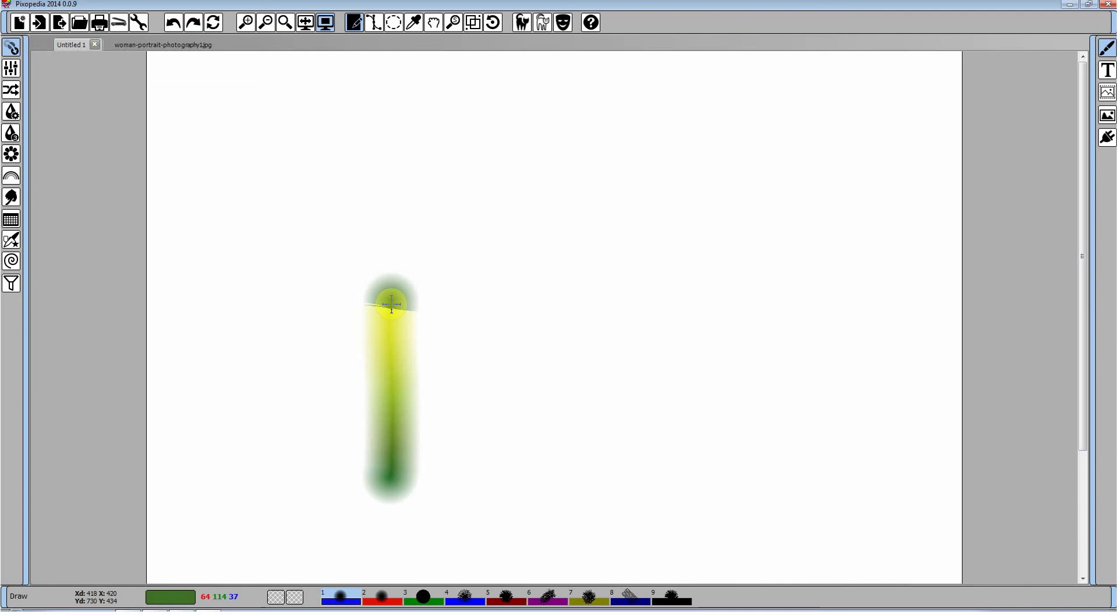
{"action": "mouse_move", "coordinate": [392, 303]}
{"action": "left_mouse_down"}
{"action": "mouse_move", "coordinate": [408, 205]}
{"action": "mouse_move", "coordinate": [436, 169]}
{"action": "mouse_move", "coordinate": [477, 178]}
{"action": "mouse_move", "coordinate": [500, 213]}
{"action": "mouse_move", "coordinate": [593, 212]}
{"action": "mouse_move", "coordinate": [686, 233]}
{"action": "mouse_move", "coordinate": [668, 337]}
{"action": "mouse_move", "coordinate": [710, 390]}
{"action": "mouse_move", "coordinate": [603, 441]}
{"action": "mouse_move", "coordinate": [519, 387]}
{"action": "mouse_move", "coordinate": [532, 494]}
{"action": "mouse_move", "coordinate": [389, 421]}
{"action": "mouse_move", "coordinate": [299, 331]}
{"action": "mouse_move", "coordinate": [524, 314]}
{"action": "mouse_move", "coordinate": [603, 345]}
{"action": "mouse_move", "coordinate": [519, 324]}
{"action": "left_mouse_up"}
{"action": "right_click", "coordinate": [519, 324]}
{"action": "left_click", "coordinate": [182, 25]}
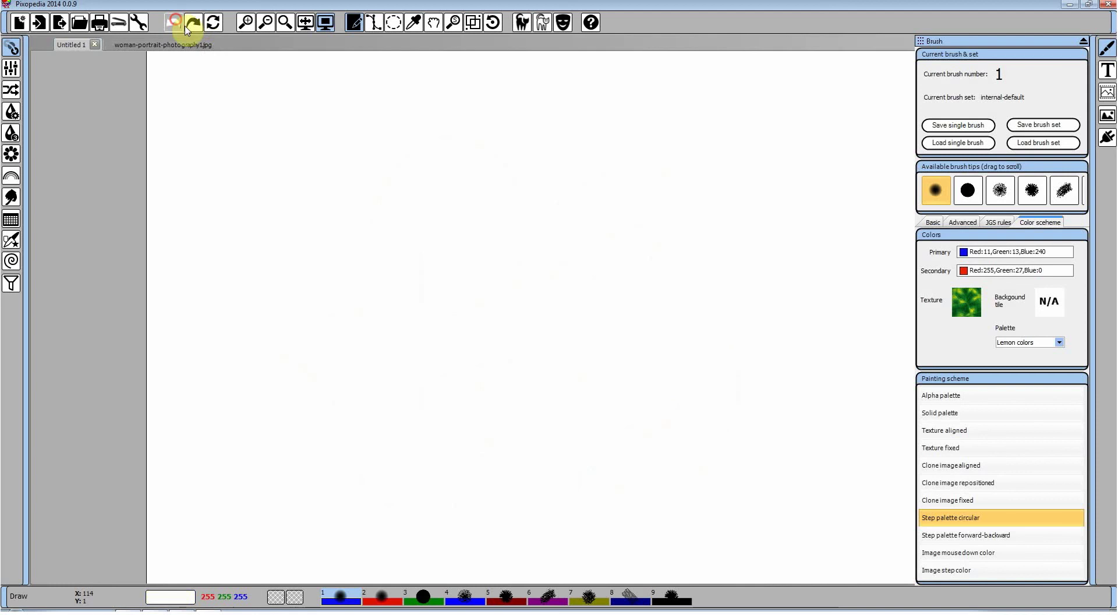
Choose the Step palette forward-backward scheme, draw a long upward freehand stroke and undo it.
{"action": "left_click", "coordinate": [970, 539]}
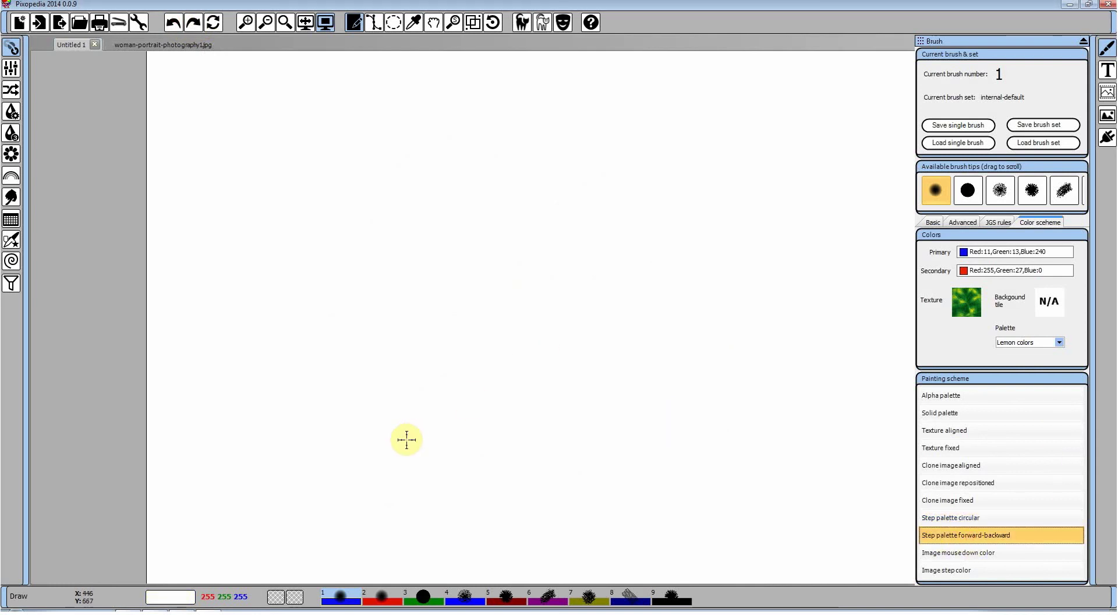
{"action": "left_click", "coordinate": [395, 466]}
{"action": "mouse_move", "coordinate": [395, 466]}
{"action": "left_mouse_down"}
{"action": "mouse_move", "coordinate": [404, 244]}
{"action": "mouse_move", "coordinate": [429, 200]}
{"action": "mouse_move", "coordinate": [461, 212]}
{"action": "mouse_move", "coordinate": [481, 259]}
{"action": "mouse_move", "coordinate": [489, 338]}
{"action": "mouse_move", "coordinate": [533, 429]}
{"action": "mouse_move", "coordinate": [578, 386]}
{"action": "mouse_move", "coordinate": [616, 215]}
{"action": "mouse_move", "coordinate": [679, 228]}
{"action": "mouse_move", "coordinate": [690, 344]}
{"action": "mouse_move", "coordinate": [754, 367]}
{"action": "mouse_move", "coordinate": [849, 180]}
{"action": "mouse_move", "coordinate": [814, 505]}
{"action": "mouse_move", "coordinate": [457, 480]}
{"action": "mouse_move", "coordinate": [369, 232]}
{"action": "mouse_move", "coordinate": [634, 155]}
{"action": "mouse_move", "coordinate": [417, 137]}
{"action": "left_mouse_up"}
{"action": "left_click", "coordinate": [173, 24]}
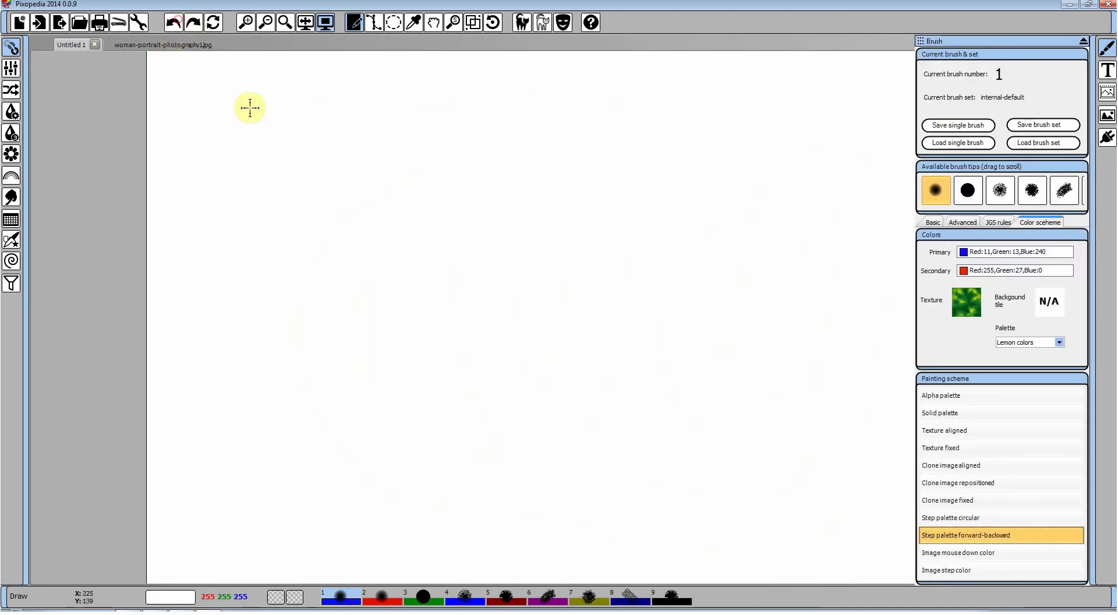
With the Image mouse down color scheme, paint strokes from the eye and over the hair on the portrait photo, and revert the photo.
{"action": "left_click", "coordinate": [976, 554]}
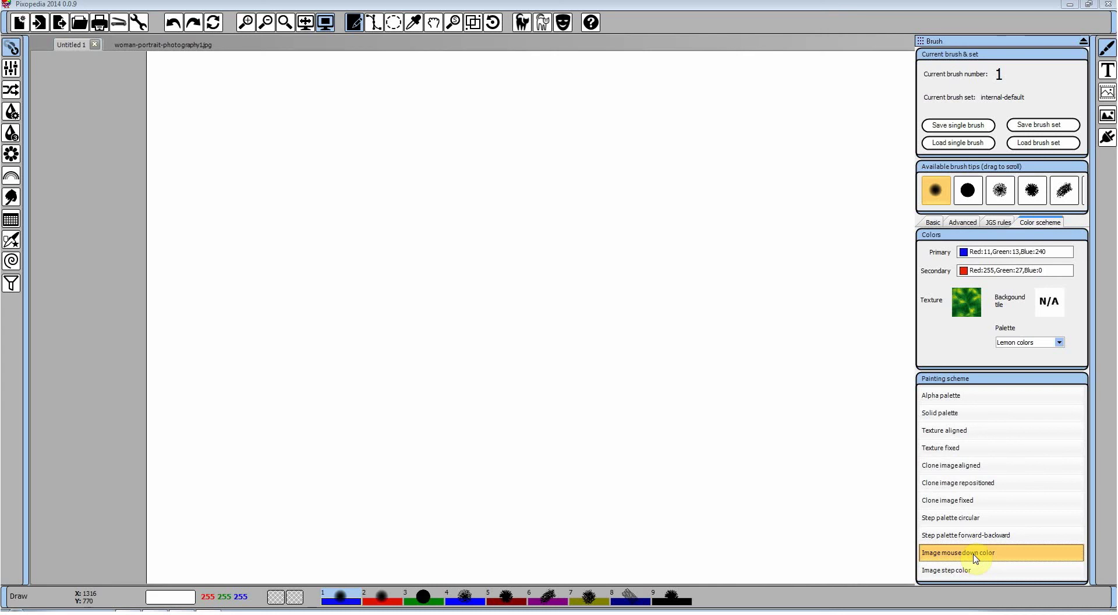
{"action": "left_click", "coordinate": [171, 46]}
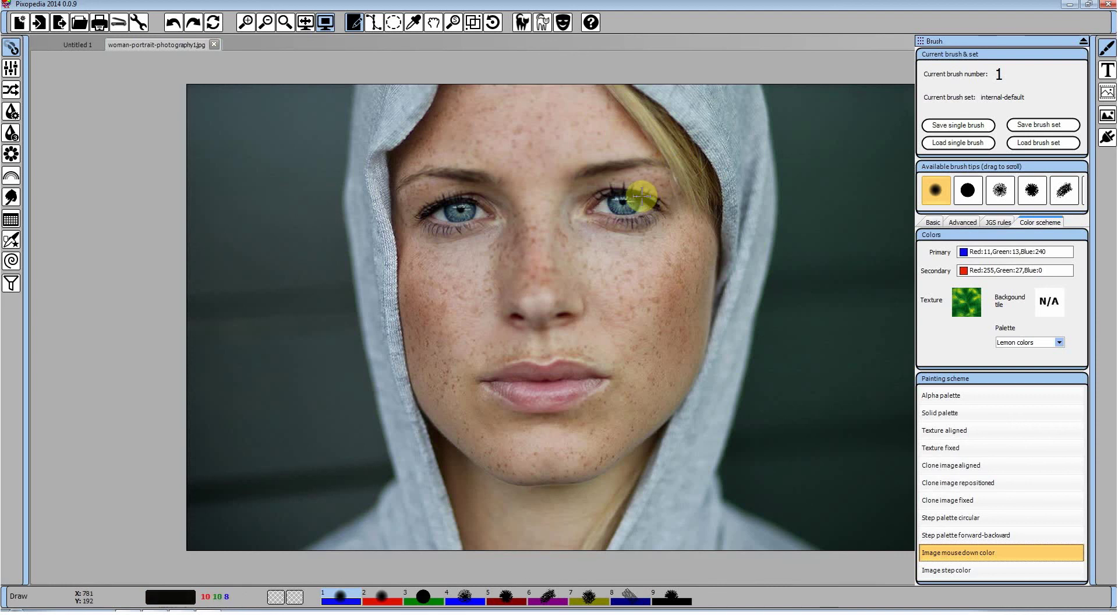
{"action": "left_click", "coordinate": [640, 197]}
{"action": "mouse_move", "coordinate": [640, 197]}
{"action": "left_mouse_down"}
{"action": "mouse_move", "coordinate": [611, 194]}
{"action": "mouse_move", "coordinate": [594, 208]}
{"action": "mouse_move", "coordinate": [590, 241]}
{"action": "mouse_move", "coordinate": [648, 306]}
{"action": "mouse_move", "coordinate": [658, 349]}
{"action": "mouse_move", "coordinate": [673, 351]}
{"action": "mouse_move", "coordinate": [709, 310]}
{"action": "mouse_move", "coordinate": [838, 232]}
{"action": "left_mouse_up"}
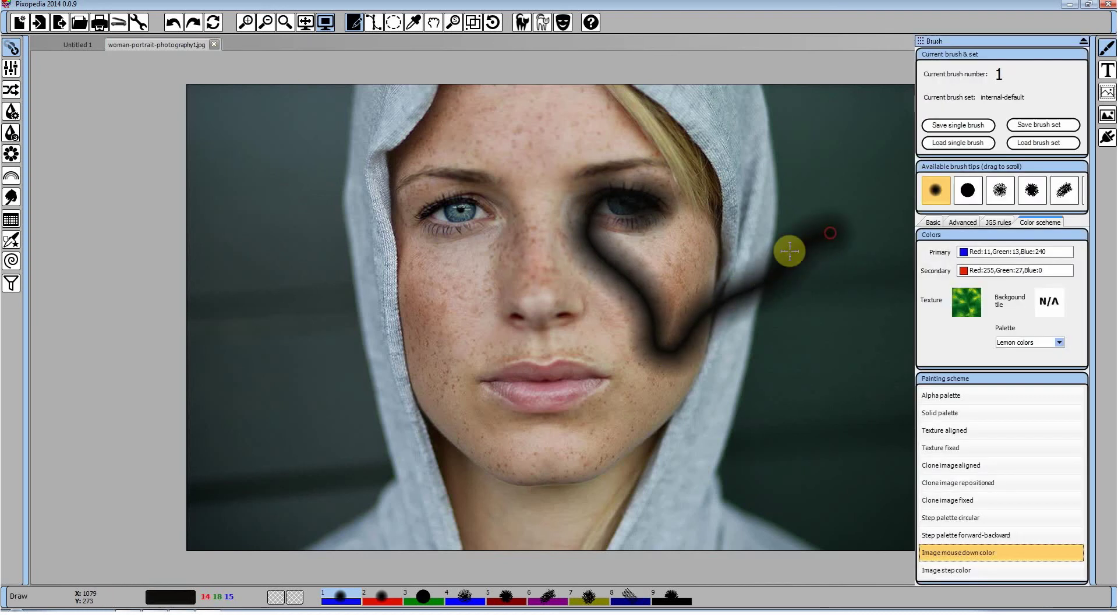
{"action": "mouse_move", "coordinate": [729, 111]}
{"action": "left_mouse_down"}
{"action": "mouse_move", "coordinate": [726, 125]}
{"action": "mouse_move", "coordinate": [679, 105]}
{"action": "mouse_move", "coordinate": [617, 103]}
{"action": "mouse_move", "coordinate": [664, 139]}
{"action": "mouse_move", "coordinate": [684, 174]}
{"action": "mouse_move", "coordinate": [687, 217]}
{"action": "mouse_move", "coordinate": [683, 177]}
{"action": "mouse_move", "coordinate": [626, 92]}
{"action": "mouse_move", "coordinate": [709, 214]}
{"action": "left_mouse_up"}
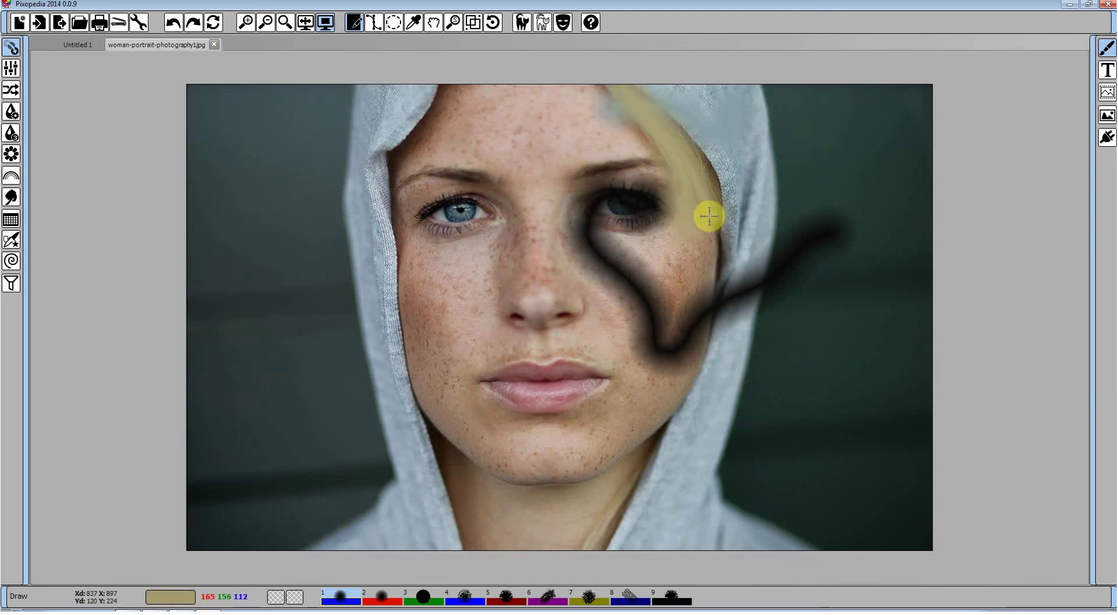
{"action": "left_click", "coordinate": [212, 24]}
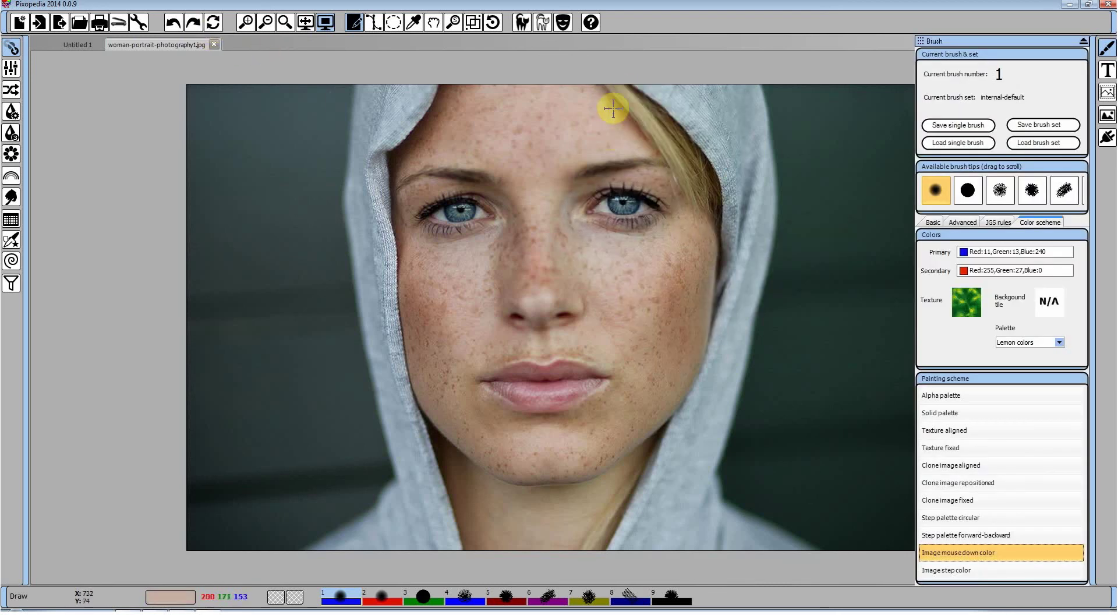
Paint a hair-colored stroke along the blonde hair and a gray stroke along the hood's edge, and remove both strokes.
{"action": "mouse_move", "coordinate": [619, 93]}
{"action": "left_mouse_down"}
{"action": "mouse_move", "coordinate": [692, 183]}
{"action": "mouse_move", "coordinate": [650, 98]}
{"action": "mouse_move", "coordinate": [641, 87]}
{"action": "mouse_move", "coordinate": [720, 205]}
{"action": "mouse_move", "coordinate": [657, 94]}
{"action": "mouse_move", "coordinate": [646, 88]}
{"action": "mouse_move", "coordinate": [708, 181]}
{"action": "mouse_move", "coordinate": [644, 96]}
{"action": "mouse_move", "coordinate": [682, 154]}
{"action": "mouse_move", "coordinate": [637, 101]}
{"action": "mouse_move", "coordinate": [711, 215]}
{"action": "left_mouse_up"}
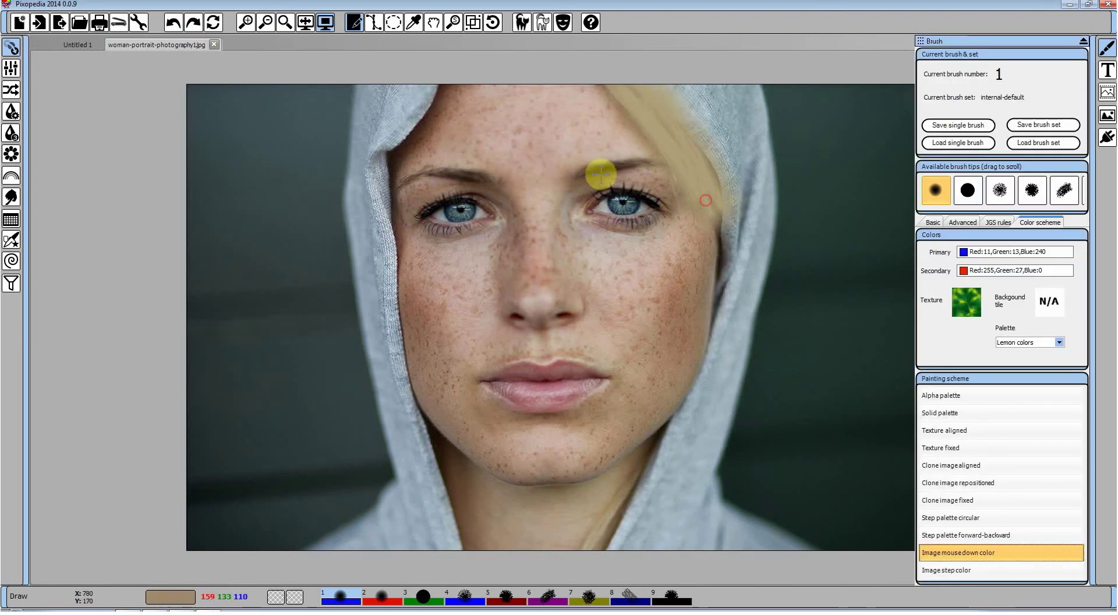
{"action": "left_click", "coordinate": [433, 94]}
{"action": "left_click_drag", "start_coordinate": [433, 94], "coordinate": [395, 130]}
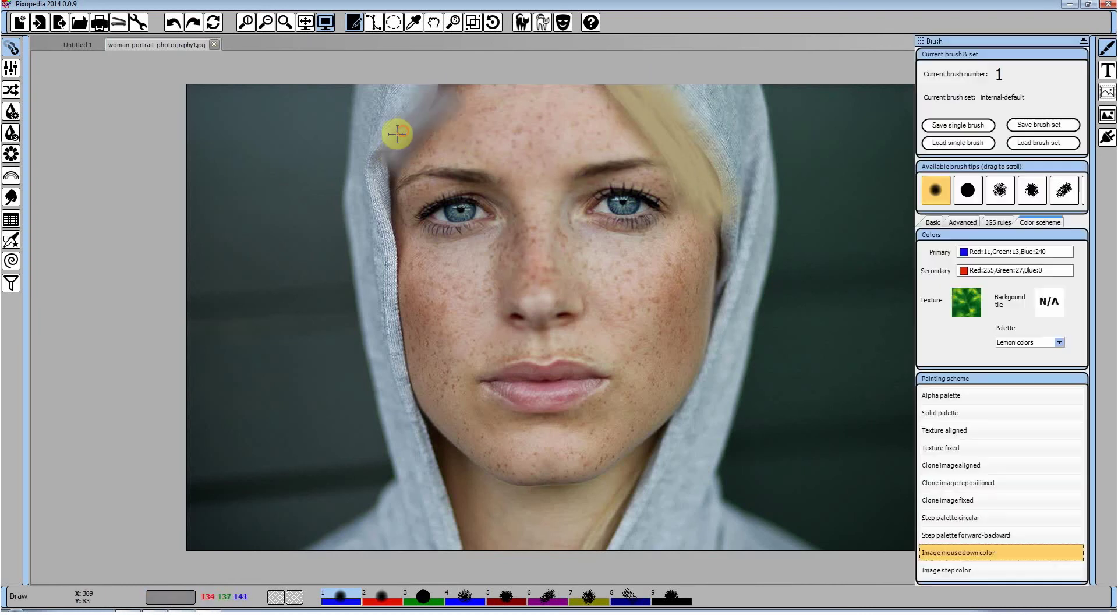
{"action": "left_click", "coordinate": [171, 24]}
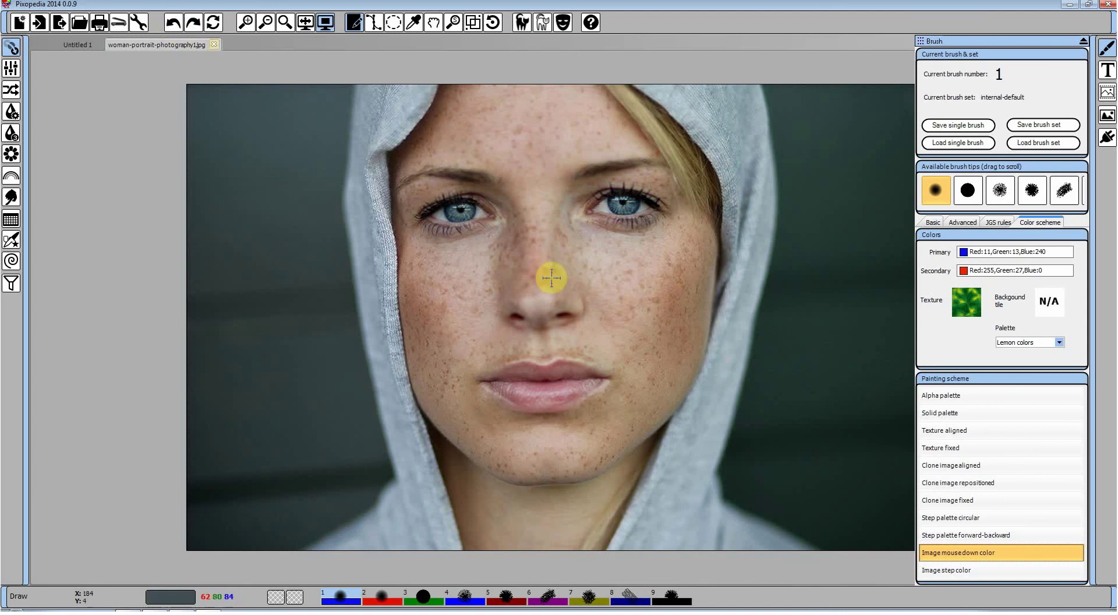
Choose the Image step color scheme, paint strokes all over the portrait's face and eyes, and revert the photo.
{"action": "left_click", "coordinate": [927, 570]}
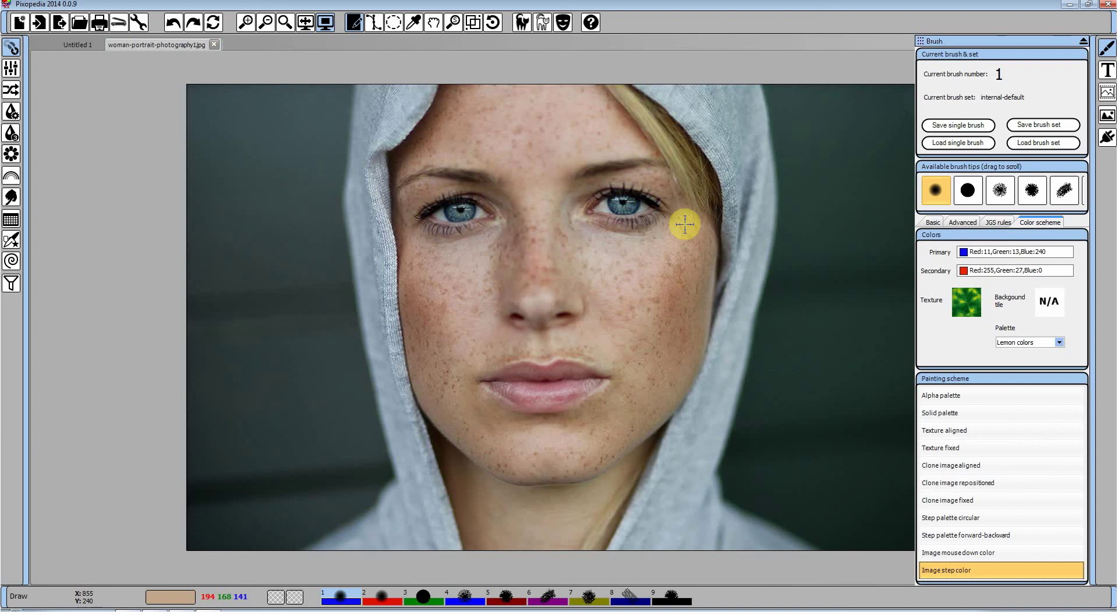
{"action": "key", "text": "Tab"}
{"action": "left_click_drag", "start_coordinate": [689, 242], "coordinate": [656, 365]}
{"action": "mouse_move", "coordinate": [563, 441]}
{"action": "left_mouse_down"}
{"action": "mouse_move", "coordinate": [455, 386]}
{"action": "mouse_move", "coordinate": [572, 378]}
{"action": "mouse_move", "coordinate": [515, 377]}
{"action": "mouse_move", "coordinate": [536, 383]}
{"action": "mouse_move", "coordinate": [442, 348]}
{"action": "mouse_move", "coordinate": [653, 310]}
{"action": "mouse_move", "coordinate": [478, 316]}
{"action": "mouse_move", "coordinate": [438, 282]}
{"action": "mouse_move", "coordinate": [567, 272]}
{"action": "mouse_move", "coordinate": [545, 255]}
{"action": "mouse_move", "coordinate": [578, 236]}
{"action": "mouse_move", "coordinate": [640, 235]}
{"action": "mouse_move", "coordinate": [635, 157]}
{"action": "mouse_move", "coordinate": [523, 166]}
{"action": "mouse_move", "coordinate": [433, 150]}
{"action": "mouse_move", "coordinate": [409, 203]}
{"action": "mouse_move", "coordinate": [478, 249]}
{"action": "mouse_move", "coordinate": [509, 230]}
{"action": "mouse_move", "coordinate": [453, 213]}
{"action": "mouse_move", "coordinate": [470, 197]}
{"action": "mouse_move", "coordinate": [453, 203]}
{"action": "mouse_move", "coordinate": [450, 218]}
{"action": "mouse_move", "coordinate": [468, 217]}
{"action": "mouse_move", "coordinate": [474, 199]}
{"action": "mouse_move", "coordinate": [631, 208]}
{"action": "mouse_move", "coordinate": [623, 230]}
{"action": "mouse_move", "coordinate": [567, 238]}
{"action": "mouse_move", "coordinate": [562, 283]}
{"action": "mouse_move", "coordinate": [487, 295]}
{"action": "mouse_move", "coordinate": [433, 364]}
{"action": "mouse_move", "coordinate": [414, 305]}
{"action": "mouse_move", "coordinate": [433, 380]}
{"action": "mouse_move", "coordinate": [445, 370]}
{"action": "mouse_move", "coordinate": [512, 421]}
{"action": "mouse_move", "coordinate": [562, 428]}
{"action": "mouse_move", "coordinate": [501, 446]}
{"action": "mouse_move", "coordinate": [621, 442]}
{"action": "mouse_move", "coordinate": [655, 386]}
{"action": "mouse_move", "coordinate": [647, 337]}
{"action": "mouse_move", "coordinate": [695, 262]}
{"action": "mouse_move", "coordinate": [664, 291]}
{"action": "mouse_move", "coordinate": [663, 258]}
{"action": "mouse_move", "coordinate": [590, 284]}
{"action": "mouse_move", "coordinate": [553, 274]}
{"action": "mouse_move", "coordinate": [539, 169]}
{"action": "mouse_move", "coordinate": [521, 236]}
{"action": "mouse_move", "coordinate": [544, 149]}
{"action": "mouse_move", "coordinate": [522, 111]}
{"action": "mouse_move", "coordinate": [453, 117]}
{"action": "mouse_move", "coordinate": [569, 93]}
{"action": "mouse_move", "coordinate": [483, 103]}
{"action": "mouse_move", "coordinate": [561, 137]}
{"action": "mouse_move", "coordinate": [600, 118]}
{"action": "mouse_move", "coordinate": [387, 118]}
{"action": "mouse_move", "coordinate": [596, 82]}
{"action": "mouse_move", "coordinate": [691, 79]}
{"action": "mouse_move", "coordinate": [669, 219]}
{"action": "mouse_move", "coordinate": [620, 184]}
{"action": "mouse_move", "coordinate": [622, 210]}
{"action": "left_mouse_up"}
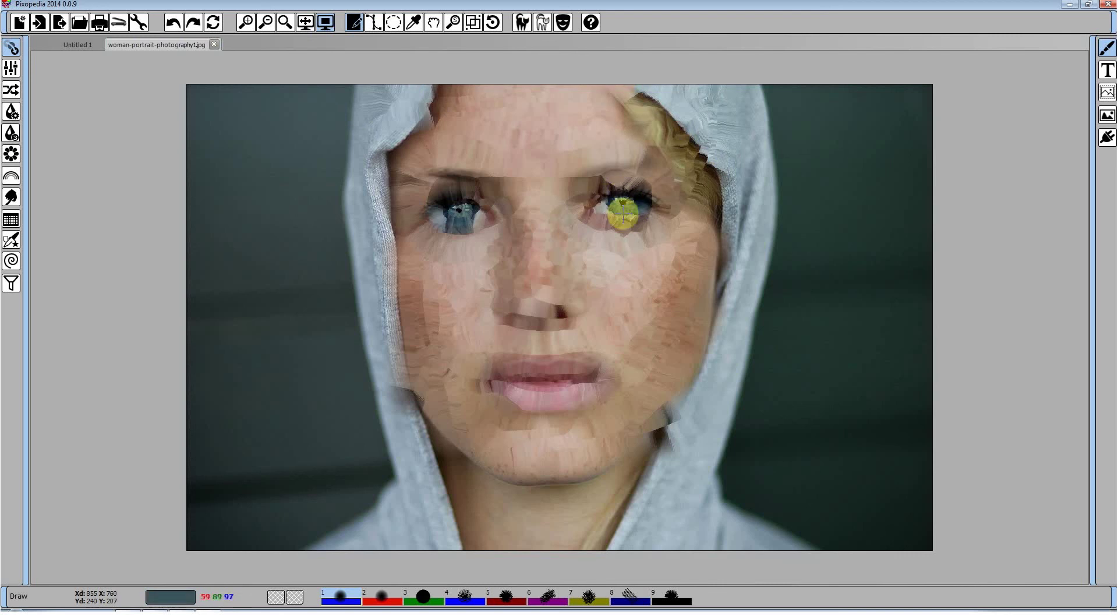
{"action": "mouse_move", "coordinate": [477, 210]}
{"action": "left_mouse_down"}
{"action": "mouse_move", "coordinate": [484, 188]}
{"action": "mouse_move", "coordinate": [444, 212]}
{"action": "mouse_move", "coordinate": [446, 232]}
{"action": "mouse_move", "coordinate": [421, 237]}
{"action": "mouse_move", "coordinate": [404, 211]}
{"action": "mouse_move", "coordinate": [542, 201]}
{"action": "mouse_move", "coordinate": [565, 180]}
{"action": "mouse_move", "coordinate": [572, 204]}
{"action": "mouse_move", "coordinate": [552, 204]}
{"action": "mouse_move", "coordinate": [528, 279]}
{"action": "mouse_move", "coordinate": [546, 266]}
{"action": "mouse_move", "coordinate": [629, 290]}
{"action": "left_mouse_up"}
{"action": "right_click", "coordinate": [648, 349]}
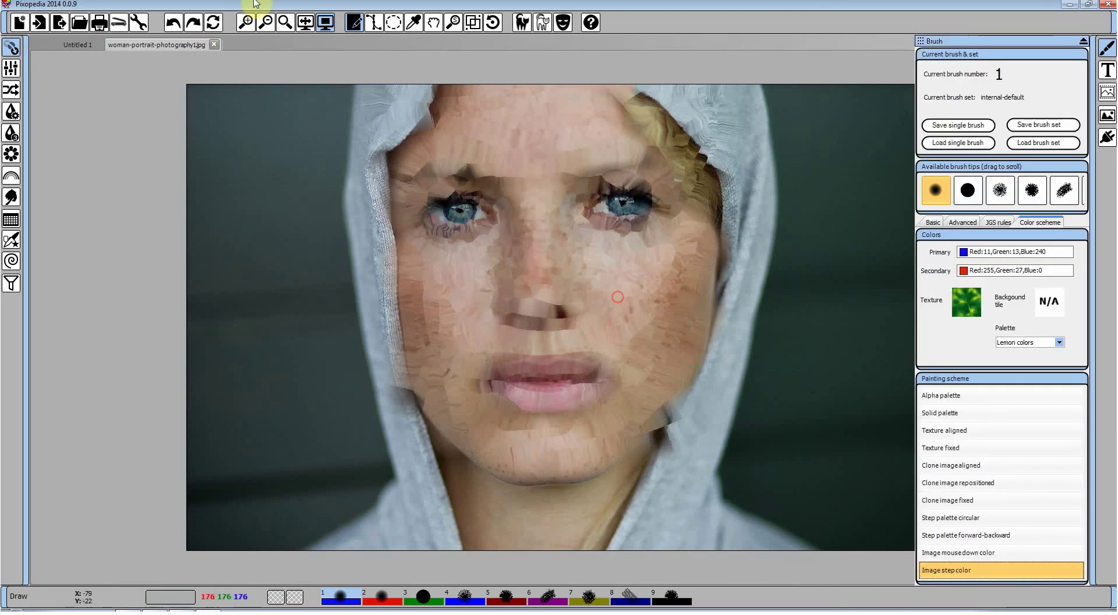
{"action": "left_click", "coordinate": [214, 25]}
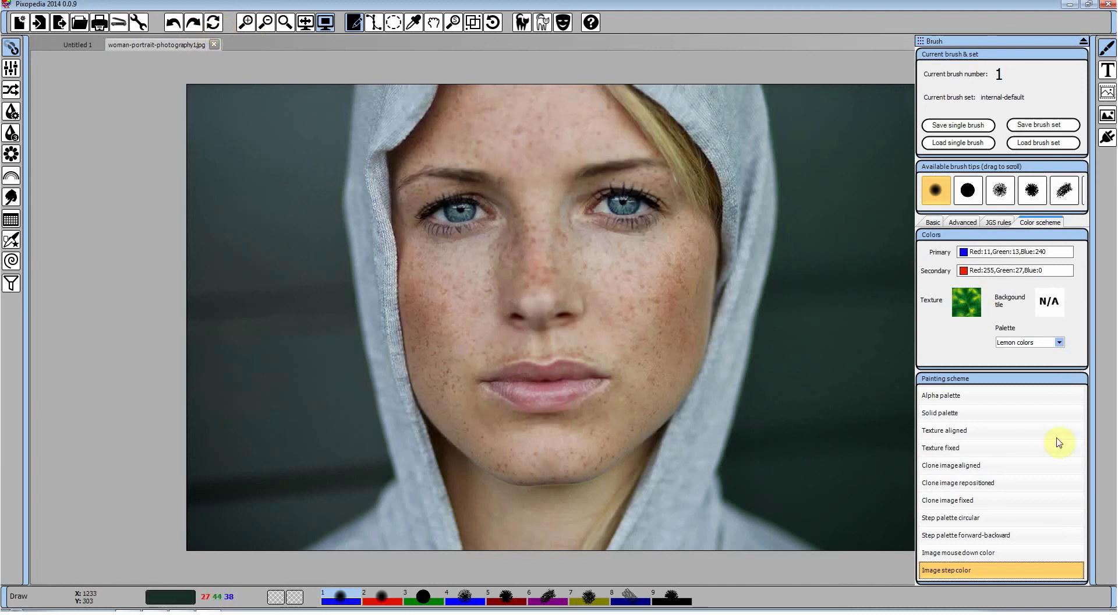
On the Untitled 1 canvas, open the background tile collection and draw a looping freehand stroke using the Primary color scheme.
{"action": "scroll", "coordinate": [990, 466], "scroll_direction": "up", "scroll_amount": 2}
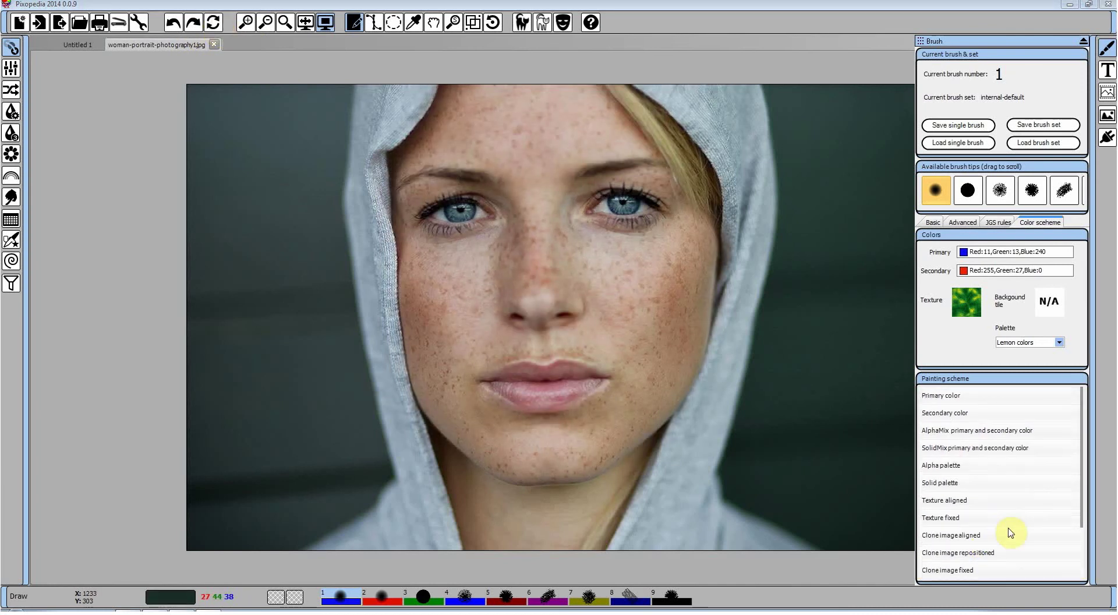
{"action": "left_click", "coordinate": [76, 45]}
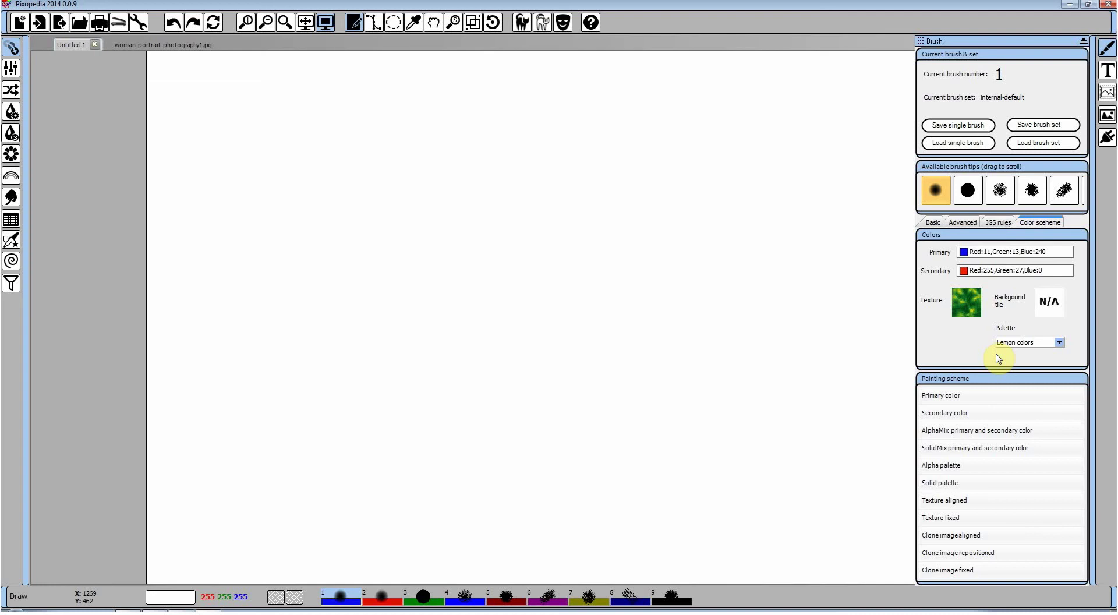
{"action": "left_click", "coordinate": [1056, 303]}
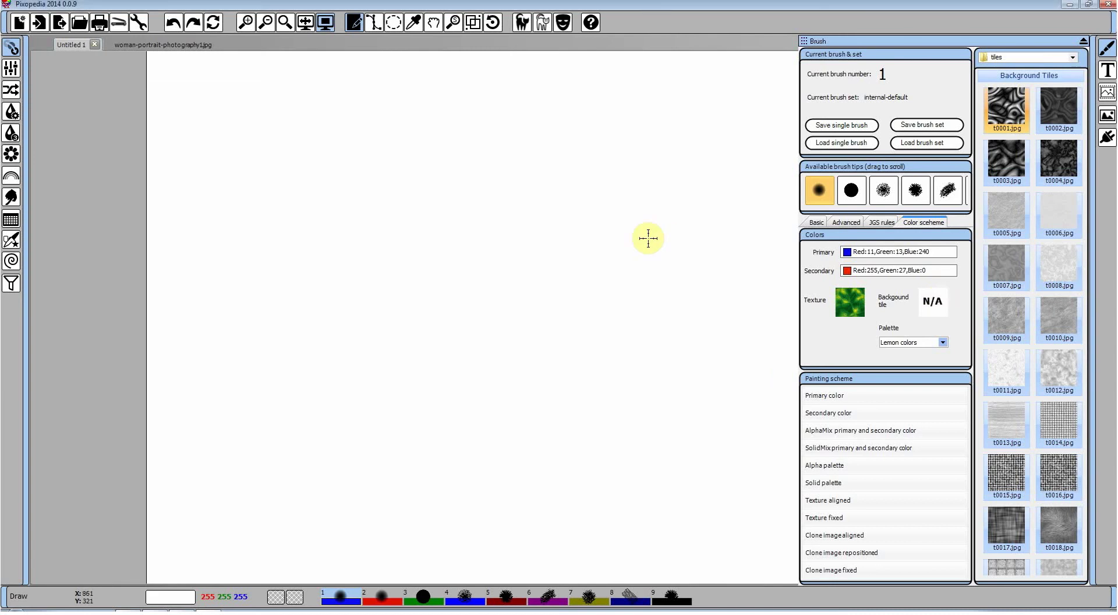
{"action": "left_click", "coordinate": [824, 393]}
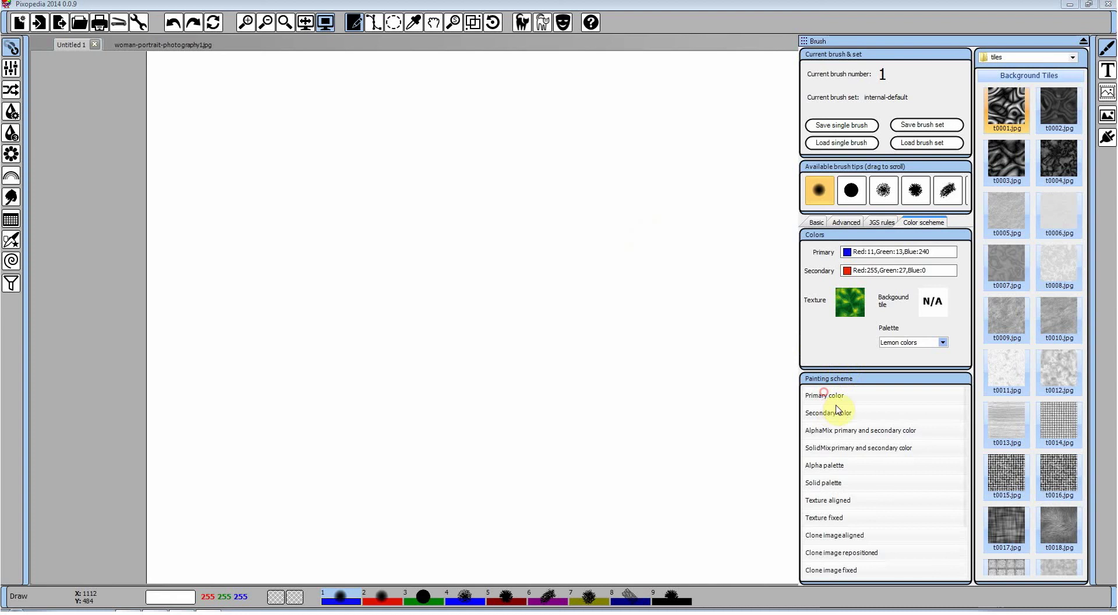
{"action": "mouse_move", "coordinate": [425, 253]}
{"action": "left_mouse_down"}
{"action": "mouse_move", "coordinate": [464, 217]}
{"action": "mouse_move", "coordinate": [689, 215]}
{"action": "mouse_move", "coordinate": [626, 211]}
{"action": "mouse_move", "coordinate": [287, 363]}
{"action": "mouse_move", "coordinate": [431, 228]}
{"action": "mouse_move", "coordinate": [646, 325]}
{"action": "mouse_move", "coordinate": [443, 349]}
{"action": "mouse_move", "coordinate": [362, 242]}
{"action": "mouse_move", "coordinate": [546, 130]}
{"action": "mouse_move", "coordinate": [667, 124]}
{"action": "left_mouse_up"}
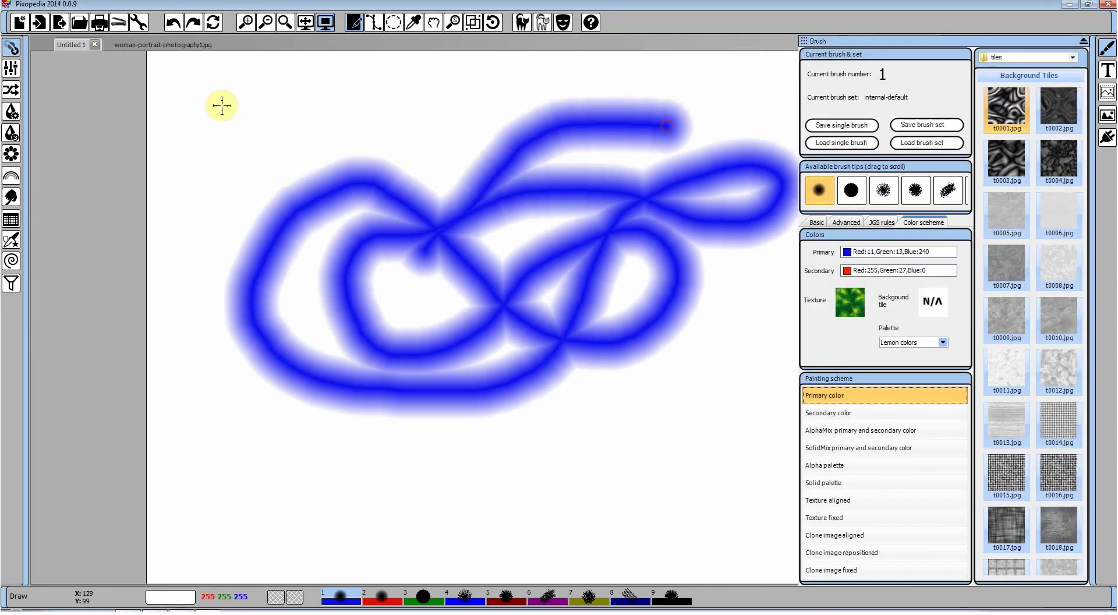
Set the background tile to t0015.jpg and draw a looping freehand stroke on the cleared canvas.
{"action": "left_click", "coordinate": [1012, 474]}
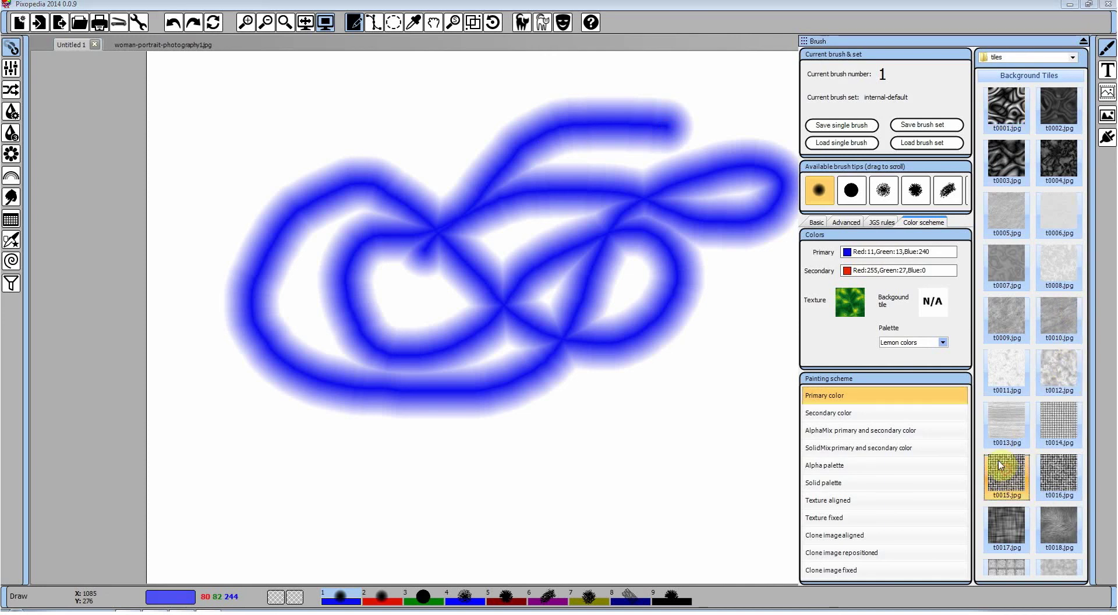
{"action": "left_click", "coordinate": [215, 33]}
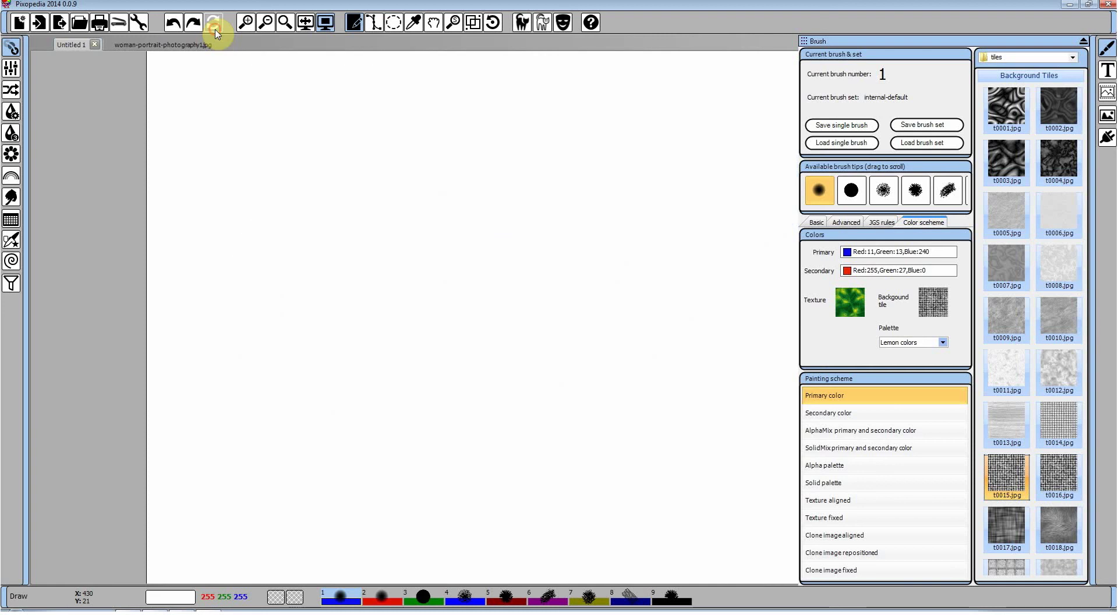
{"action": "mouse_move", "coordinate": [250, 149]}
{"action": "left_mouse_down"}
{"action": "mouse_move", "coordinate": [551, 191]}
{"action": "mouse_move", "coordinate": [583, 136]}
{"action": "mouse_move", "coordinate": [389, 330]}
{"action": "mouse_move", "coordinate": [358, 256]}
{"action": "mouse_move", "coordinate": [588, 326]}
{"action": "mouse_move", "coordinate": [463, 417]}
{"action": "left_mouse_up"}
Set the background tile to t0001.jpg and draw one Primary color stroke and one AlphaMix primary and secondary color stroke.
{"action": "mouse_move", "coordinate": [998, 371]}
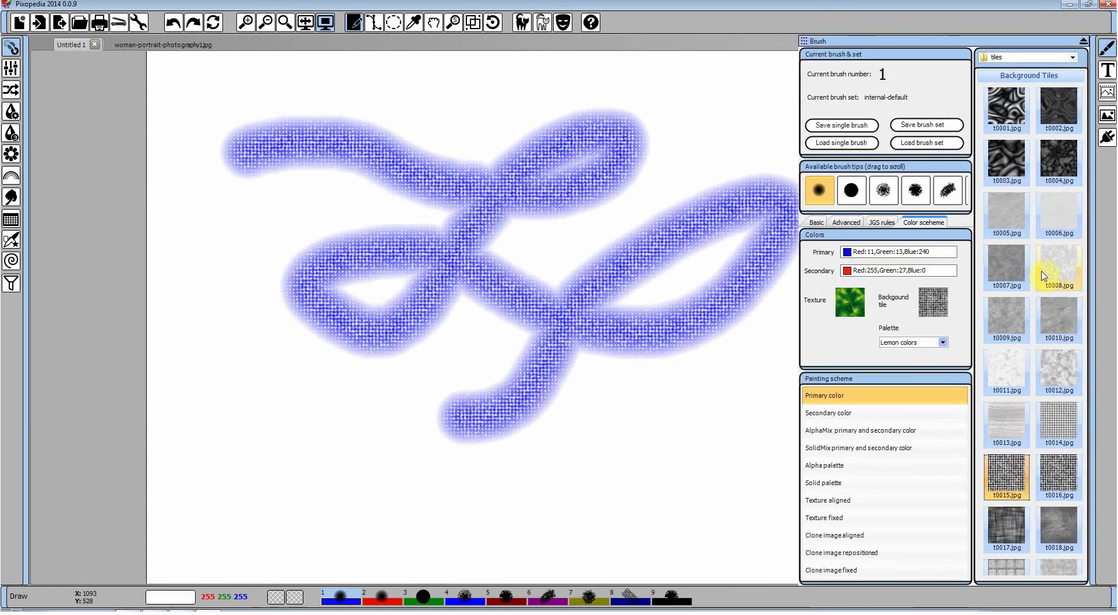
{"action": "left_click", "coordinate": [1013, 114]}
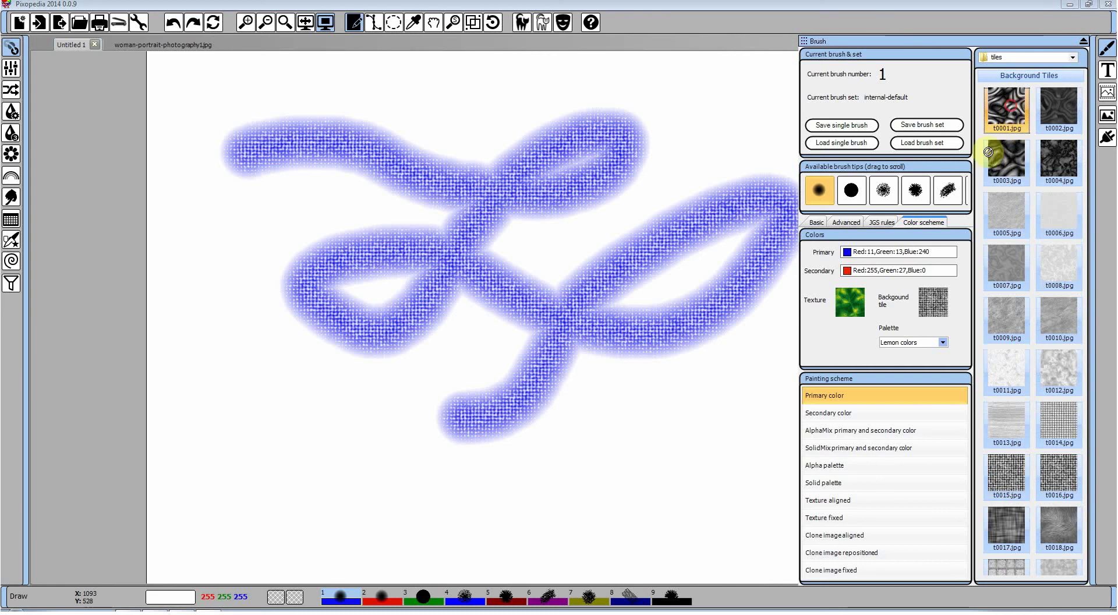
{"action": "mouse_move", "coordinate": [706, 418]}
{"action": "left_mouse_down"}
{"action": "mouse_move", "coordinate": [588, 492]}
{"action": "mouse_move", "coordinate": [499, 517]}
{"action": "left_mouse_up"}
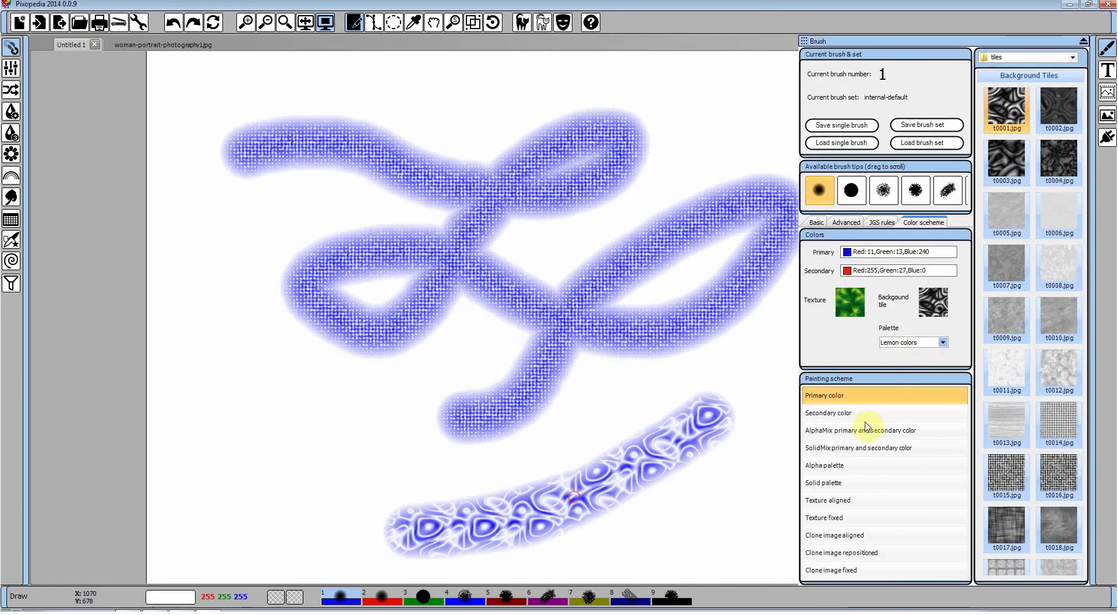
{"action": "left_click", "coordinate": [856, 430]}
{"action": "mouse_move", "coordinate": [349, 414]}
{"action": "left_mouse_down"}
{"action": "mouse_move", "coordinate": [320, 452]}
{"action": "mouse_move", "coordinate": [416, 456]}
{"action": "left_mouse_up"}
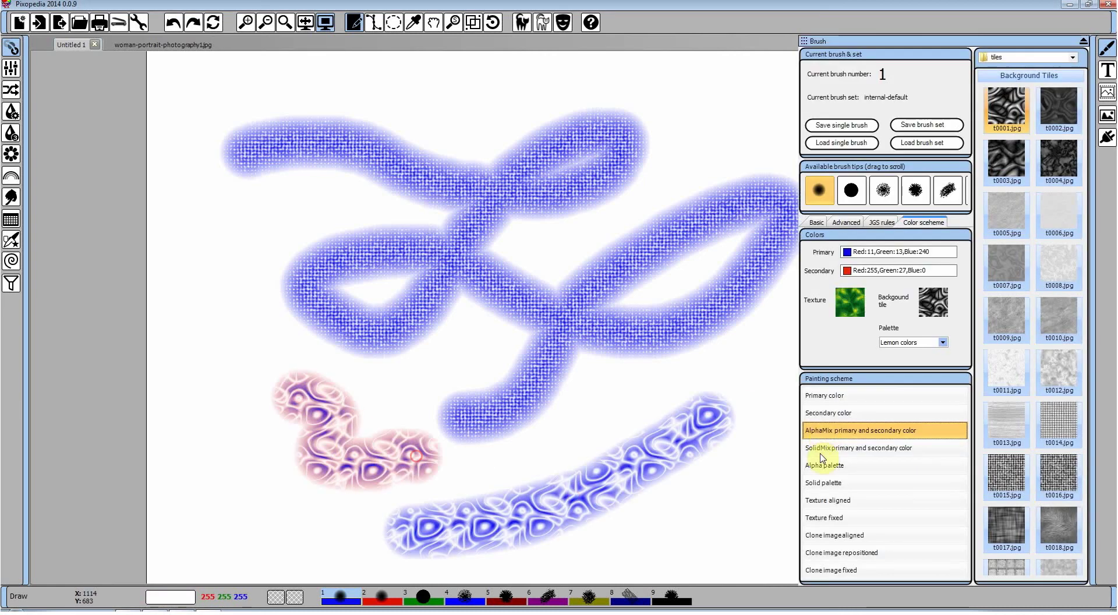
Choose the Texture aligned painting scheme and draw a long curving stroke of green texture across the blue strokes.
{"action": "left_click", "coordinate": [850, 464]}
{"action": "left_click", "coordinate": [842, 500]}
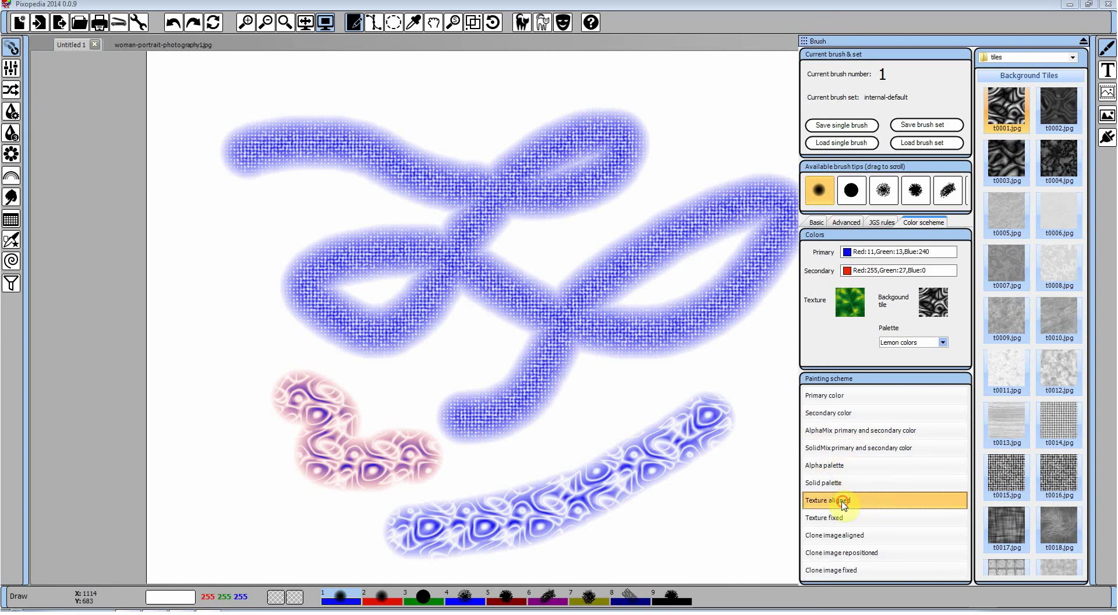
{"action": "mouse_move", "coordinate": [556, 433]}
{"action": "left_mouse_down"}
{"action": "mouse_move", "coordinate": [600, 334]}
{"action": "mouse_move", "coordinate": [801, 230]}
{"action": "mouse_move", "coordinate": [848, 281]}
{"action": "mouse_move", "coordinate": [709, 417]}
{"action": "mouse_move", "coordinate": [819, 425]}
{"action": "left_mouse_up"}
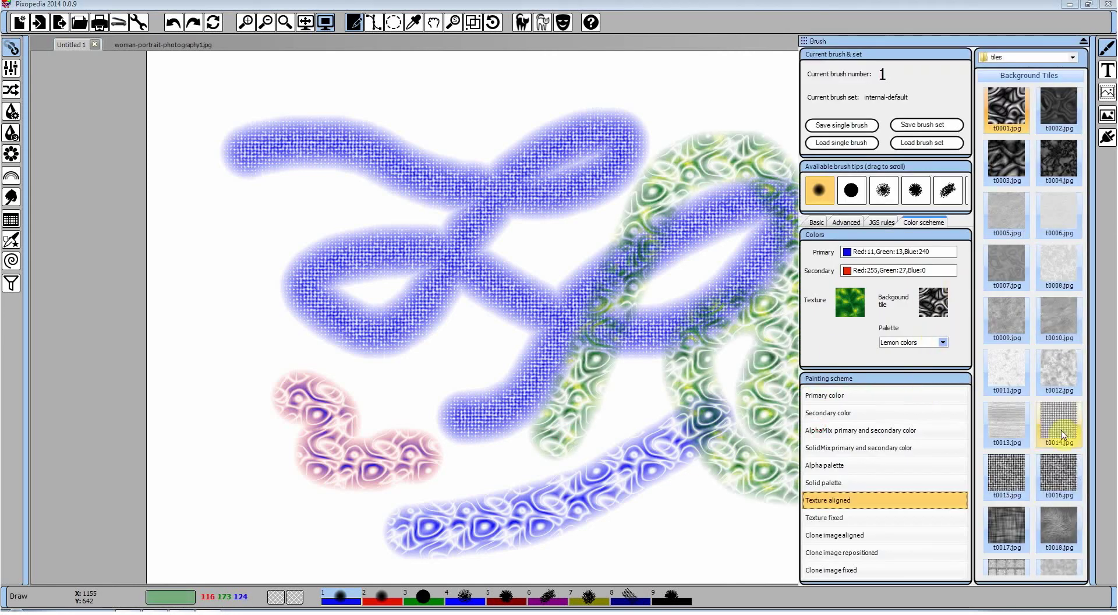
Set the background tile to t0018.jpg and draw a winding green textured stroke over the looping blue one.
{"action": "left_click", "coordinate": [1062, 376]}
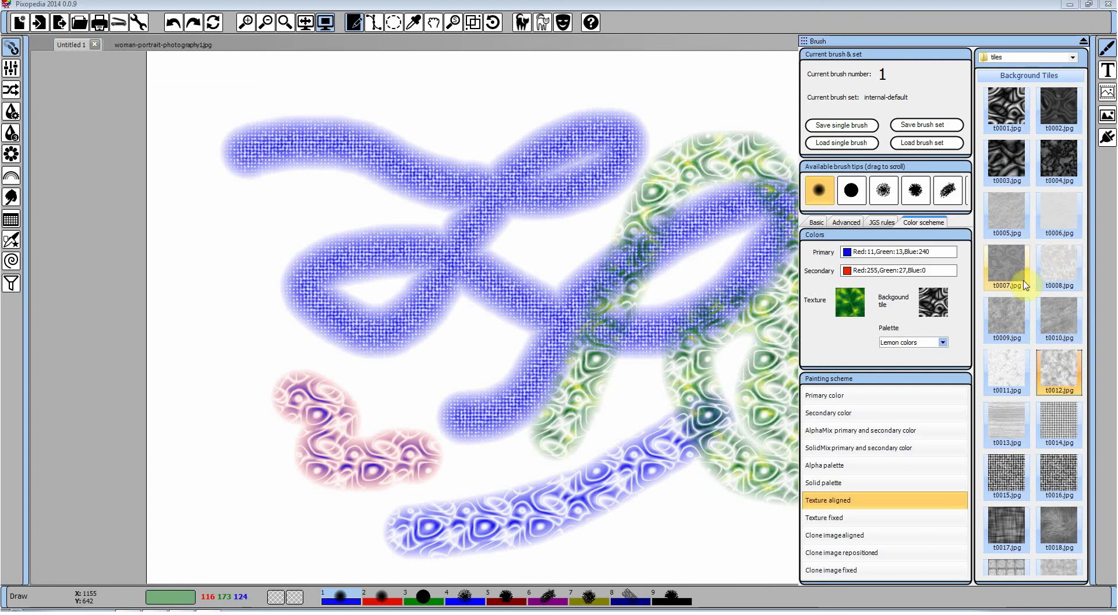
{"action": "scroll", "coordinate": [1013, 453], "scroll_direction": "down", "scroll_amount": 5}
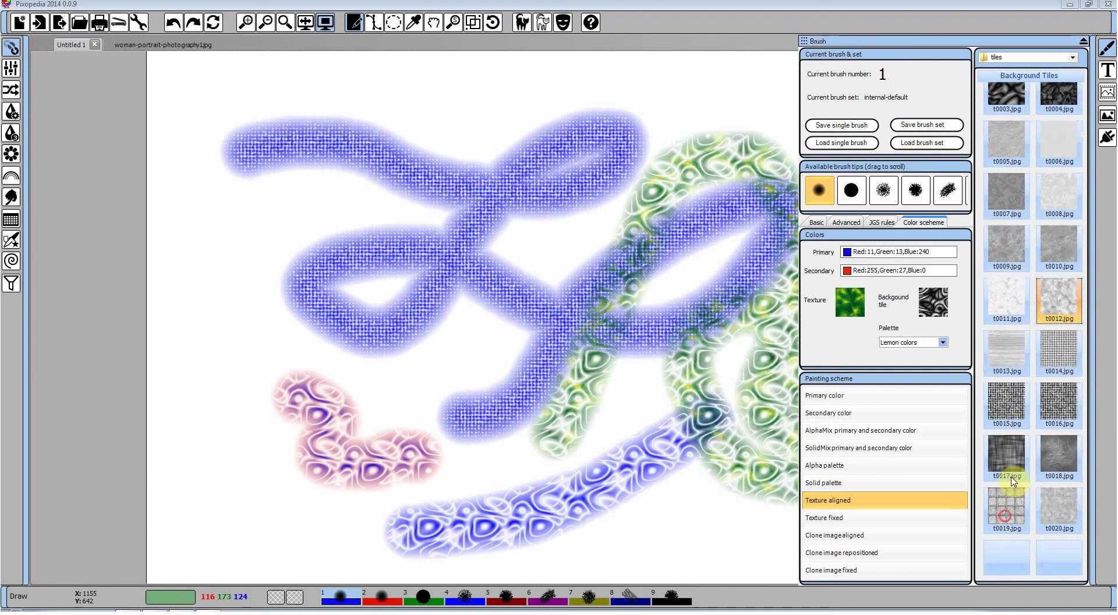
{"action": "scroll", "coordinate": [1056, 373], "scroll_direction": "up", "scroll_amount": 1}
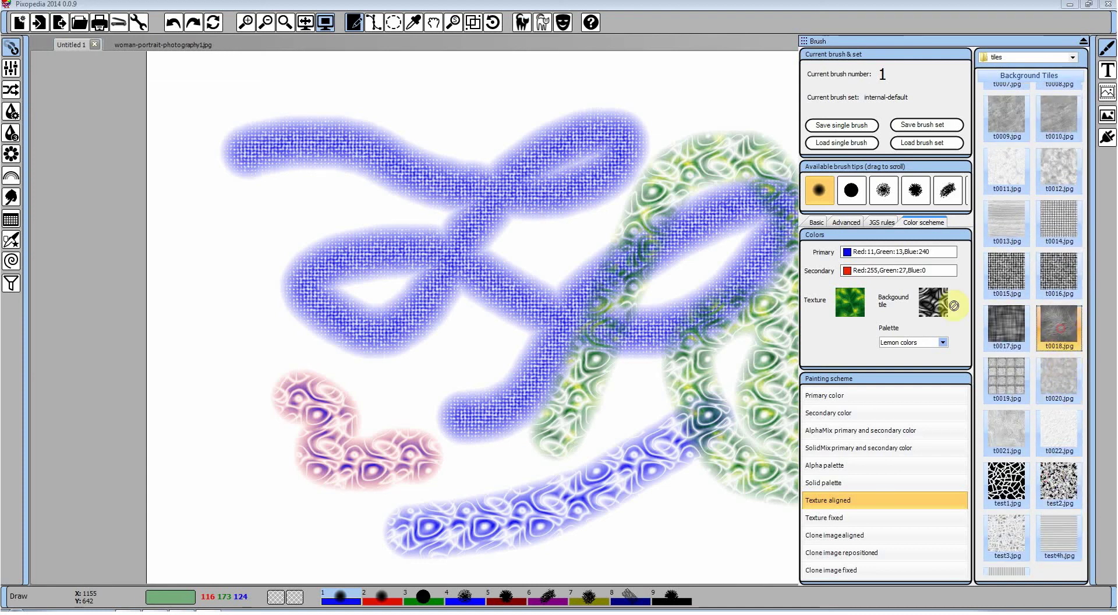
{"action": "mouse_move", "coordinate": [230, 252]}
{"action": "left_mouse_down"}
{"action": "mouse_move", "coordinate": [324, 207]}
{"action": "mouse_move", "coordinate": [242, 252]}
{"action": "mouse_move", "coordinate": [267, 310]}
{"action": "mouse_move", "coordinate": [542, 315]}
{"action": "left_mouse_up"}
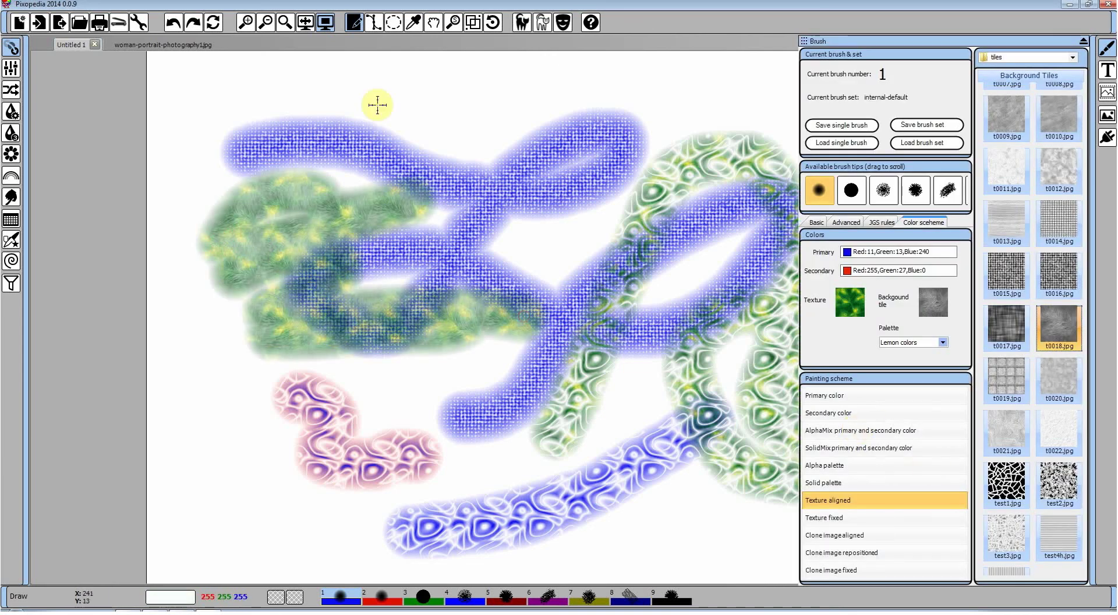
Revert the canvas to blank and choose the Clone image aligned painting scheme.
{"action": "left_click", "coordinate": [214, 23]}
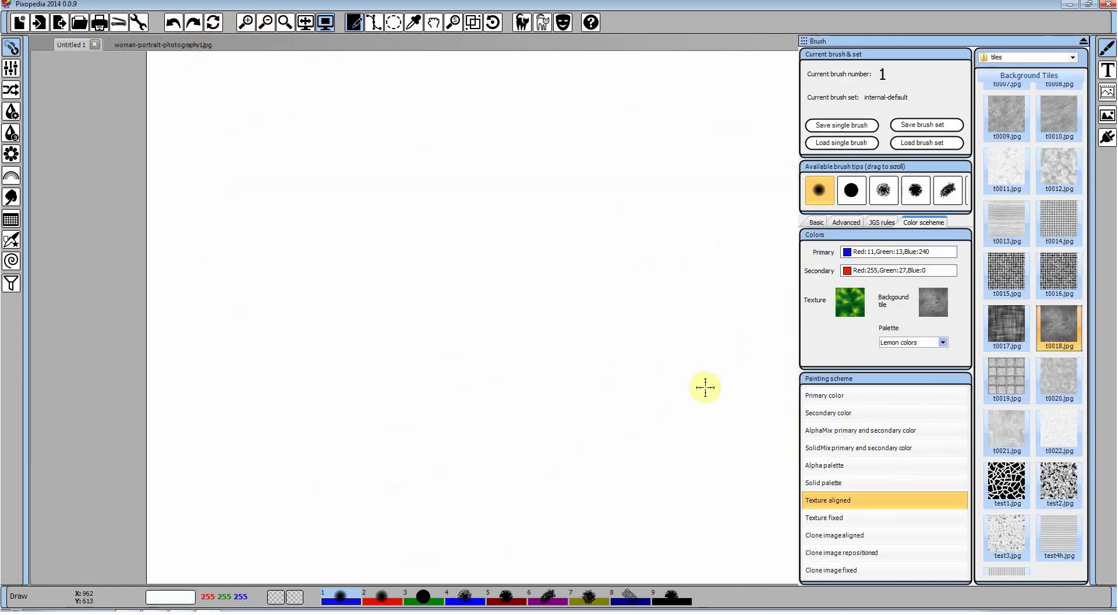
{"action": "left_click", "coordinate": [851, 535]}
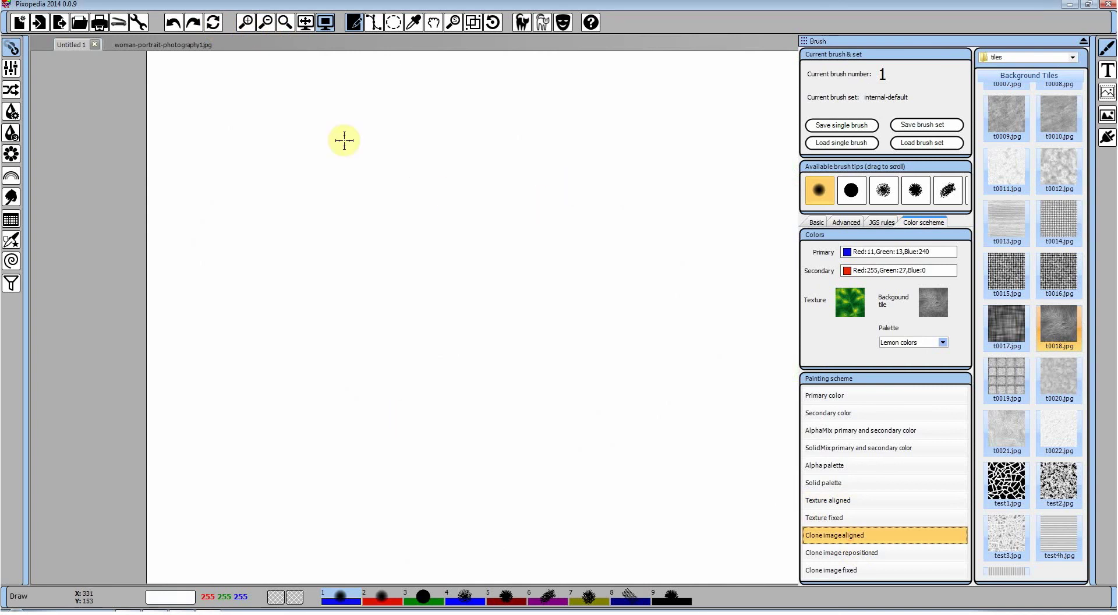
Set the clone start position at the tip of the nose in woman-portrait-photography1.jpg and return to the blank Untitled 1 canvas.
{"action": "mouse_move", "coordinate": [342, 140]}
{"action": "left_mouse_down"}
{"action": "mouse_move", "coordinate": [434, 194]}
{"action": "mouse_move", "coordinate": [410, 163]}
{"action": "mouse_move", "coordinate": [263, 112]}
{"action": "mouse_move", "coordinate": [542, 134]}
{"action": "left_mouse_up"}
{"action": "left_click", "coordinate": [175, 22]}
{"action": "left_click", "coordinate": [163, 45]}
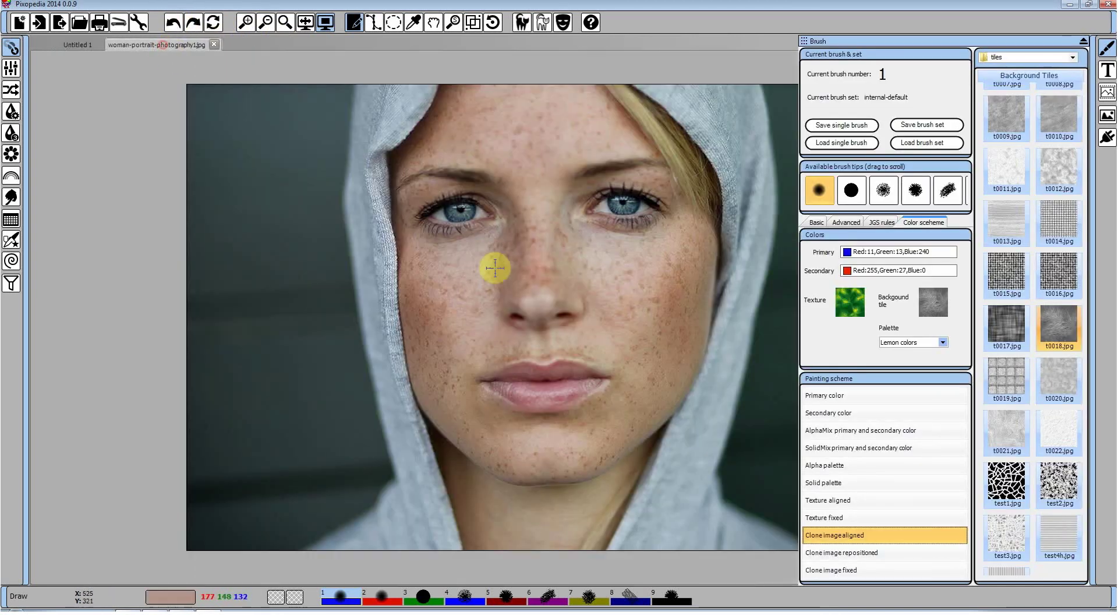
{"action": "left_click", "coordinate": [539, 303]}
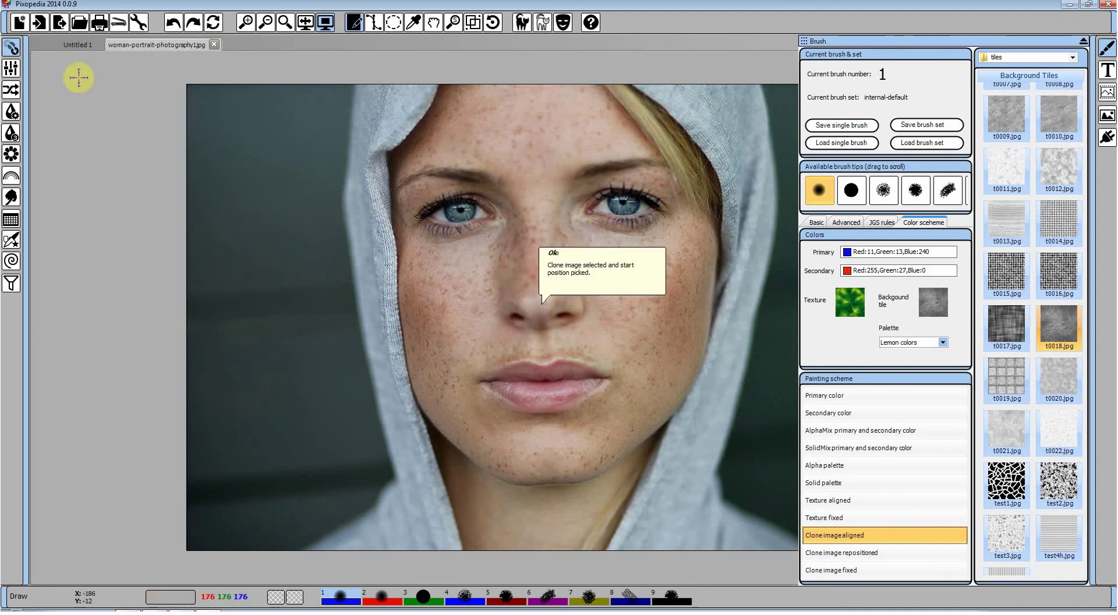
{"action": "left_click", "coordinate": [73, 45]}
Paint the cloned portrait onto the blank canvas with broad back-and-forth strokes, with a second pass over the face to strengthen it.
{"action": "mouse_move", "coordinate": [501, 326]}
{"action": "left_mouse_down"}
{"action": "mouse_move", "coordinate": [384, 275]}
{"action": "mouse_move", "coordinate": [466, 297]}
{"action": "mouse_move", "coordinate": [383, 321]}
{"action": "mouse_move", "coordinate": [474, 313]}
{"action": "mouse_move", "coordinate": [392, 253]}
{"action": "mouse_move", "coordinate": [574, 231]}
{"action": "mouse_move", "coordinate": [570, 203]}
{"action": "mouse_move", "coordinate": [693, 182]}
{"action": "mouse_move", "coordinate": [719, 143]}
{"action": "mouse_move", "coordinate": [375, 164]}
{"action": "mouse_move", "coordinate": [289, 128]}
{"action": "mouse_move", "coordinate": [531, 100]}
{"action": "mouse_move", "coordinate": [609, 104]}
{"action": "mouse_move", "coordinate": [274, 146]}
{"action": "mouse_move", "coordinate": [301, 224]}
{"action": "mouse_move", "coordinate": [697, 246]}
{"action": "mouse_move", "coordinate": [547, 334]}
{"action": "mouse_move", "coordinate": [656, 355]}
{"action": "mouse_move", "coordinate": [638, 393]}
{"action": "mouse_move", "coordinate": [573, 429]}
{"action": "mouse_move", "coordinate": [663, 443]}
{"action": "mouse_move", "coordinate": [384, 460]}
{"action": "mouse_move", "coordinate": [465, 481]}
{"action": "mouse_move", "coordinate": [320, 499]}
{"action": "mouse_move", "coordinate": [485, 539]}
{"action": "mouse_move", "coordinate": [704, 490]}
{"action": "mouse_move", "coordinate": [693, 412]}
{"action": "left_mouse_up"}
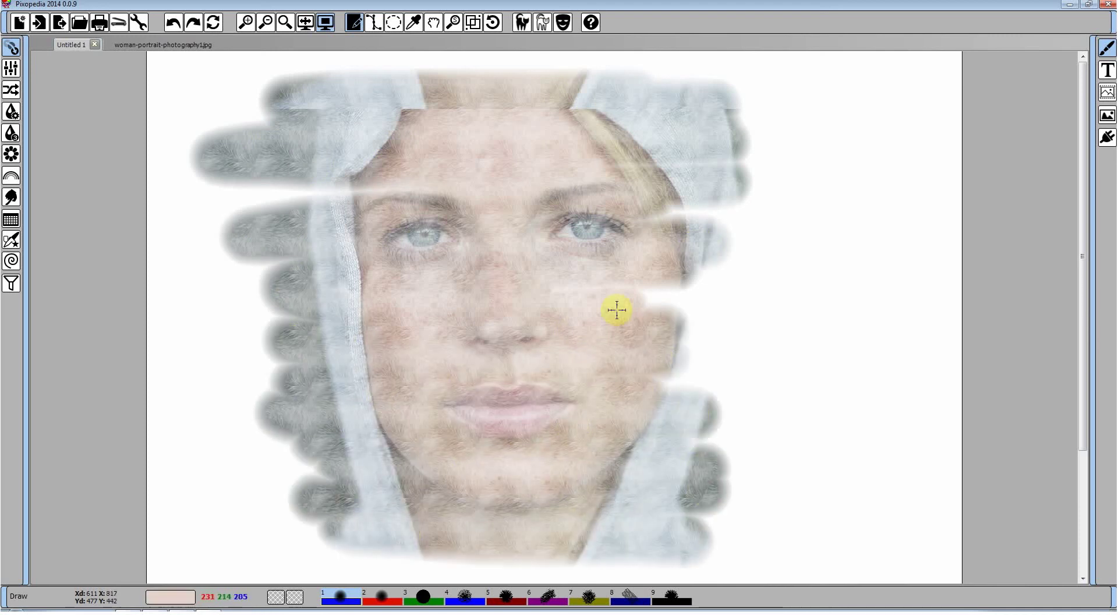
{"action": "mouse_move", "coordinate": [617, 310]}
{"action": "left_mouse_down"}
{"action": "mouse_move", "coordinate": [481, 295]}
{"action": "mouse_move", "coordinate": [280, 187]}
{"action": "mouse_move", "coordinate": [610, 197]}
{"action": "mouse_move", "coordinate": [558, 262]}
{"action": "mouse_move", "coordinate": [665, 244]}
{"action": "mouse_move", "coordinate": [561, 269]}
{"action": "mouse_move", "coordinate": [641, 314]}
{"action": "mouse_move", "coordinate": [489, 340]}
{"action": "mouse_move", "coordinate": [634, 350]}
{"action": "mouse_move", "coordinate": [393, 387]}
{"action": "mouse_move", "coordinate": [352, 188]}
{"action": "mouse_move", "coordinate": [355, 241]}
{"action": "mouse_move", "coordinate": [583, 266]}
{"action": "mouse_move", "coordinate": [404, 300]}
{"action": "mouse_move", "coordinate": [547, 318]}
{"action": "mouse_move", "coordinate": [408, 380]}
{"action": "mouse_move", "coordinate": [554, 343]}
{"action": "mouse_move", "coordinate": [430, 179]}
{"action": "mouse_move", "coordinate": [220, 278]}
{"action": "mouse_move", "coordinate": [346, 307]}
{"action": "mouse_move", "coordinate": [364, 330]}
{"action": "mouse_move", "coordinate": [346, 395]}
{"action": "mouse_move", "coordinate": [417, 416]}
{"action": "mouse_move", "coordinate": [371, 455]}
{"action": "mouse_move", "coordinate": [428, 482]}
{"action": "mouse_move", "coordinate": [516, 454]}
{"action": "left_mouse_up"}
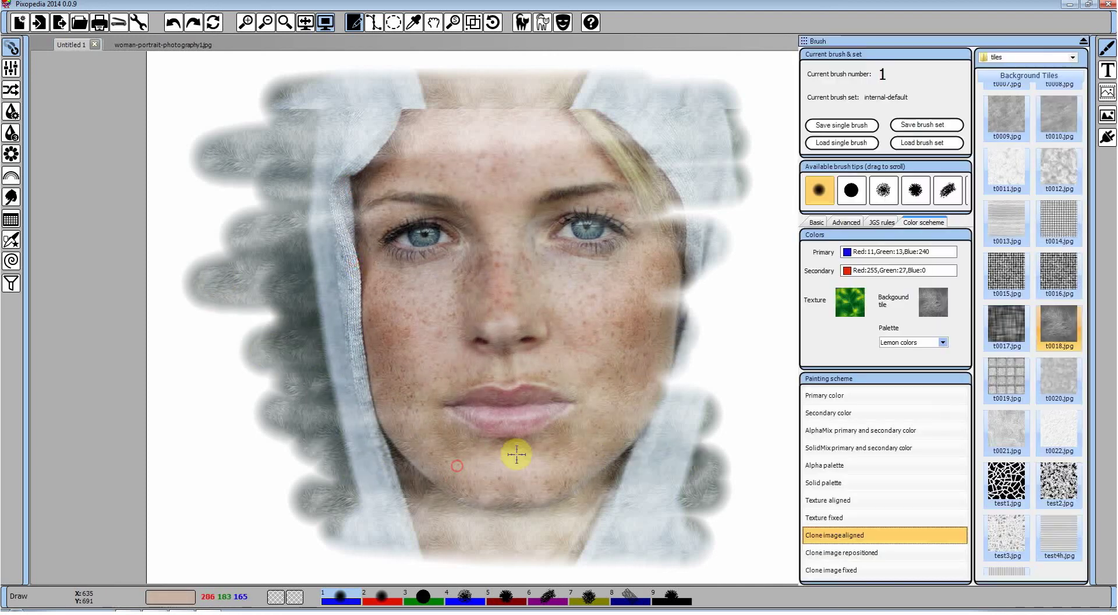
Clear the background tile and set it back to t0018.jpg.
{"action": "right_click", "coordinate": [935, 310]}
{"action": "left_click", "coordinate": [979, 336]}
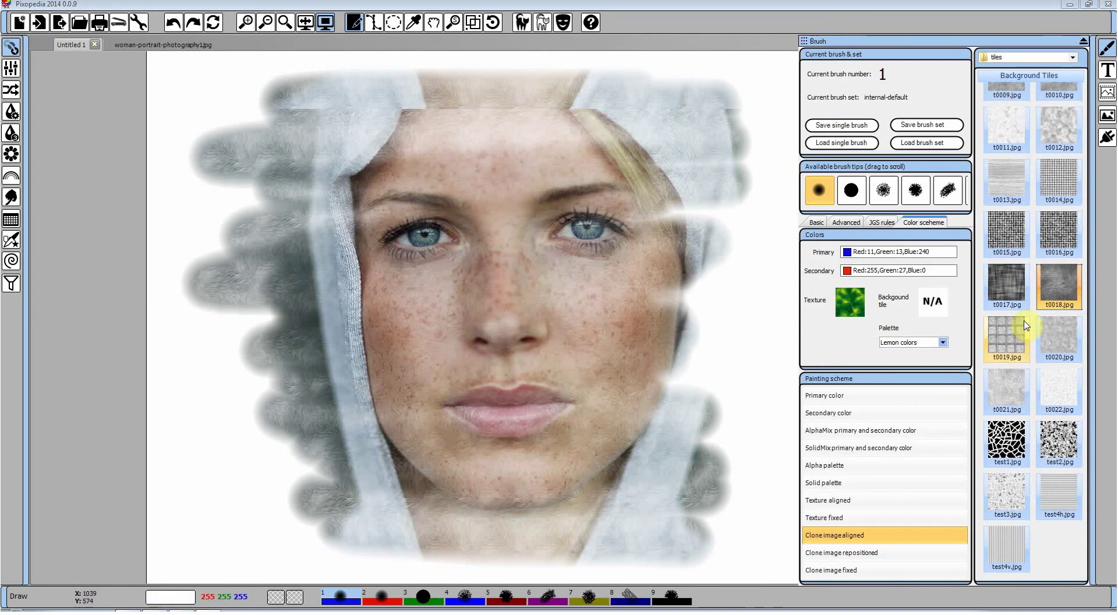
{"action": "scroll", "coordinate": [1055, 427], "scroll_direction": "up", "scroll_amount": 3}
{"action": "scroll", "coordinate": [1055, 427], "scroll_direction": "up", "scroll_amount": 2}
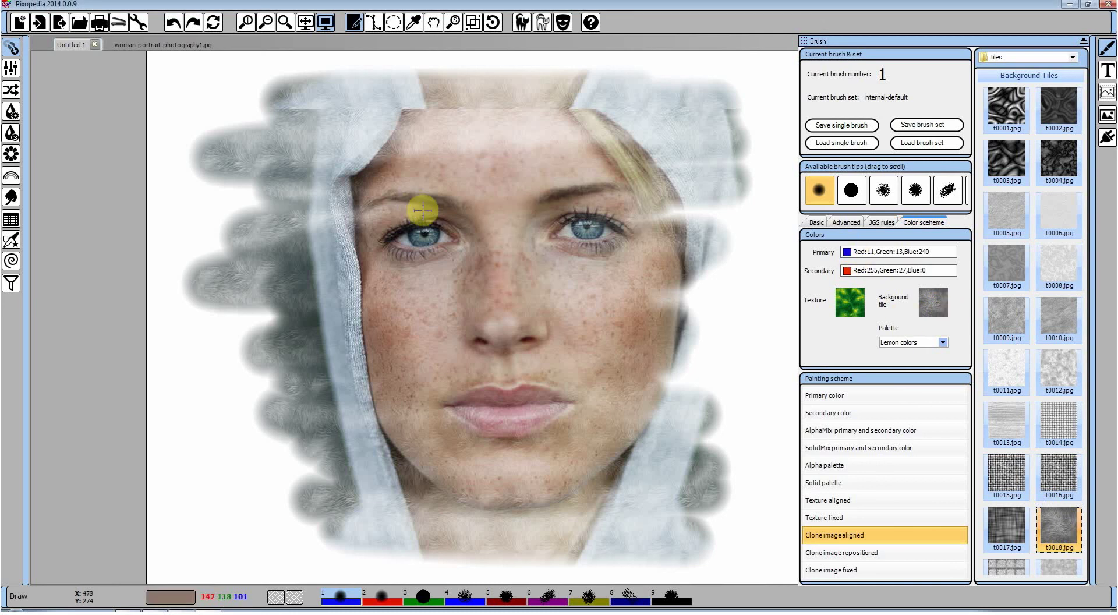
{"action": "mouse_move", "coordinate": [571, 233]}
{"action": "left_mouse_down"}
{"action": "mouse_move", "coordinate": [464, 254]}
{"action": "mouse_move", "coordinate": [606, 233]}
{"action": "left_mouse_up"}
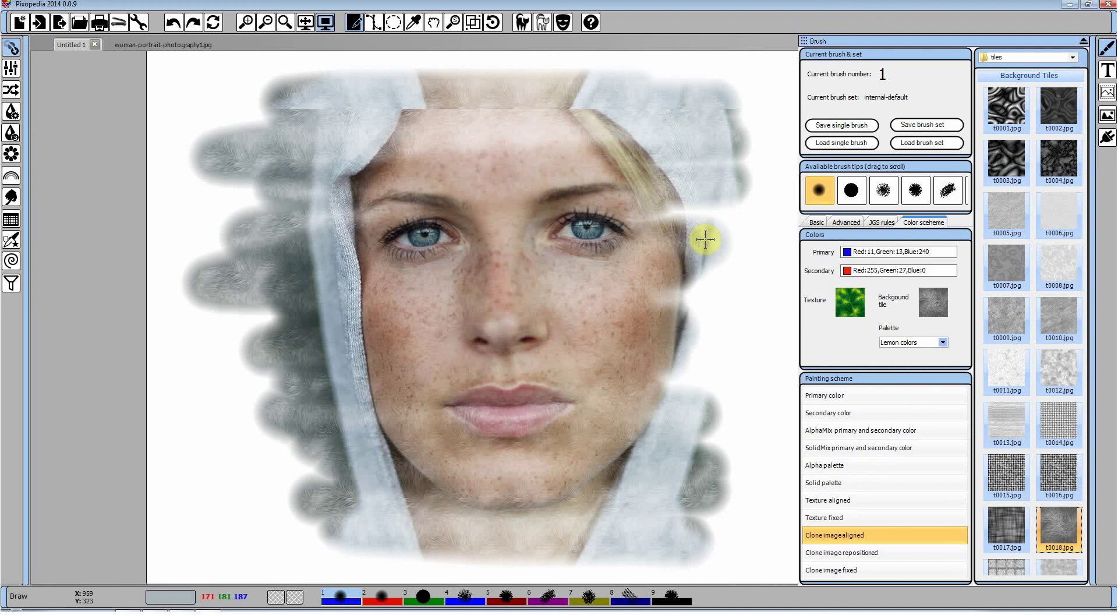
Paint embossed clone strokes over the face and hood with brush bumping enabled at scale 2.00.
{"action": "left_click", "coordinate": [845, 222]}
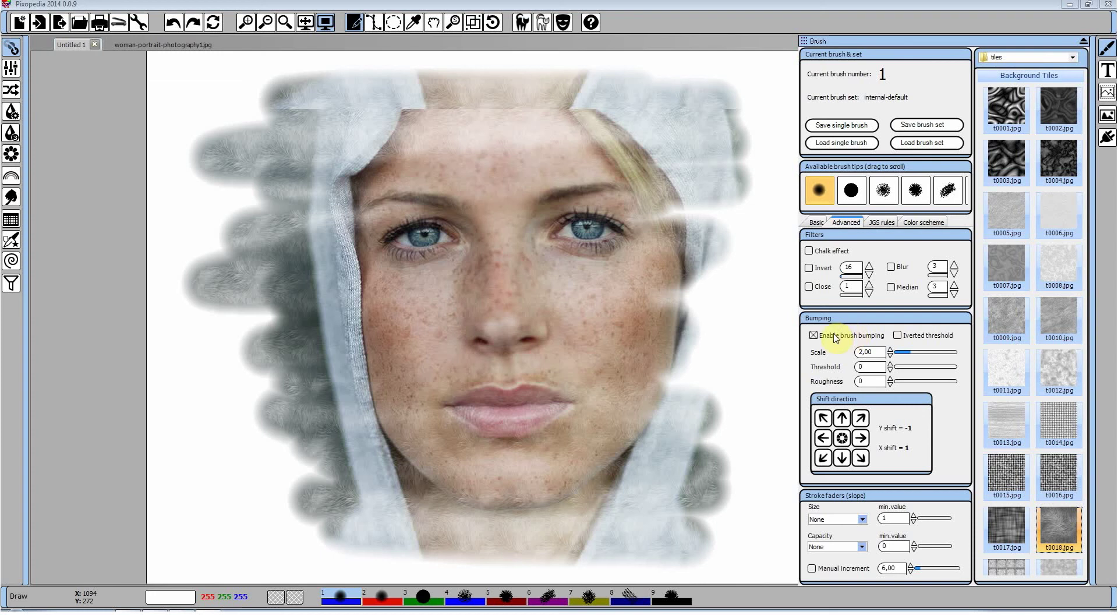
{"action": "mouse_move", "coordinate": [414, 187]}
{"action": "left_mouse_down"}
{"action": "mouse_move", "coordinate": [544, 212]}
{"action": "mouse_move", "coordinate": [369, 256]}
{"action": "mouse_move", "coordinate": [395, 294]}
{"action": "mouse_move", "coordinate": [360, 327]}
{"action": "mouse_move", "coordinate": [354, 360]}
{"action": "mouse_move", "coordinate": [369, 402]}
{"action": "mouse_move", "coordinate": [544, 496]}
{"action": "mouse_move", "coordinate": [634, 315]}
{"action": "mouse_move", "coordinate": [621, 382]}
{"action": "mouse_move", "coordinate": [581, 254]}
{"action": "mouse_move", "coordinate": [606, 194]}
{"action": "mouse_move", "coordinate": [571, 148]}
{"action": "mouse_move", "coordinate": [423, 141]}
{"action": "mouse_move", "coordinate": [623, 95]}
{"action": "mouse_move", "coordinate": [362, 130]}
{"action": "mouse_move", "coordinate": [315, 187]}
{"action": "mouse_move", "coordinate": [304, 297]}
{"action": "mouse_move", "coordinate": [344, 361]}
{"action": "mouse_move", "coordinate": [402, 396]}
{"action": "left_mouse_up"}
{"action": "mouse_move", "coordinate": [699, 460]}
{"action": "left_mouse_down"}
{"action": "mouse_move", "coordinate": [689, 418]}
{"action": "mouse_move", "coordinate": [716, 295]}
{"action": "mouse_move", "coordinate": [654, 171]}
{"action": "mouse_move", "coordinate": [592, 166]}
{"action": "left_mouse_up"}
{"action": "right_click", "coordinate": [608, 159]}
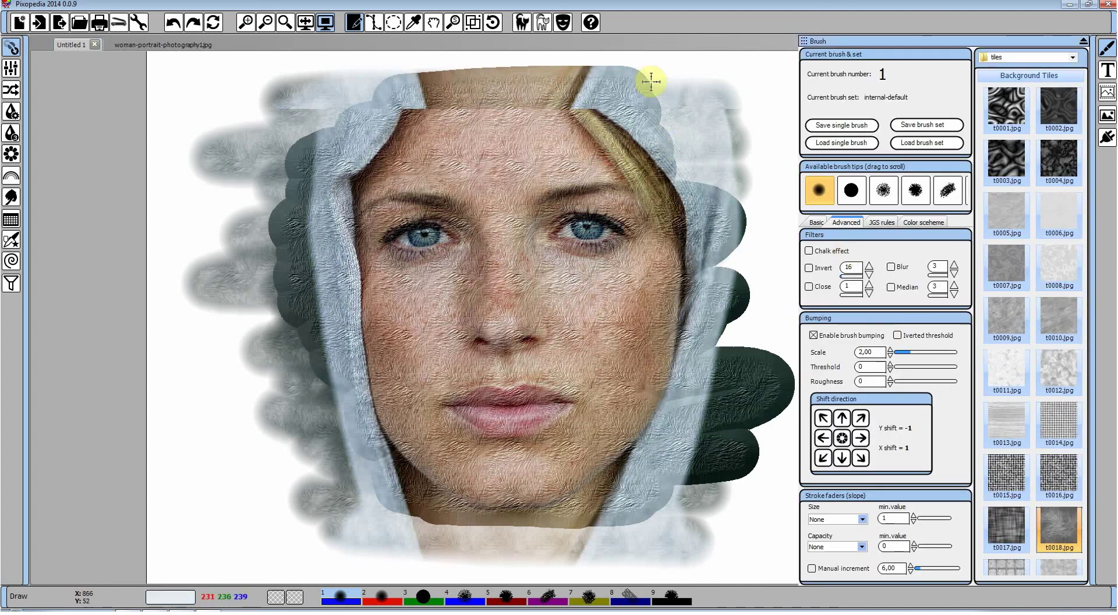